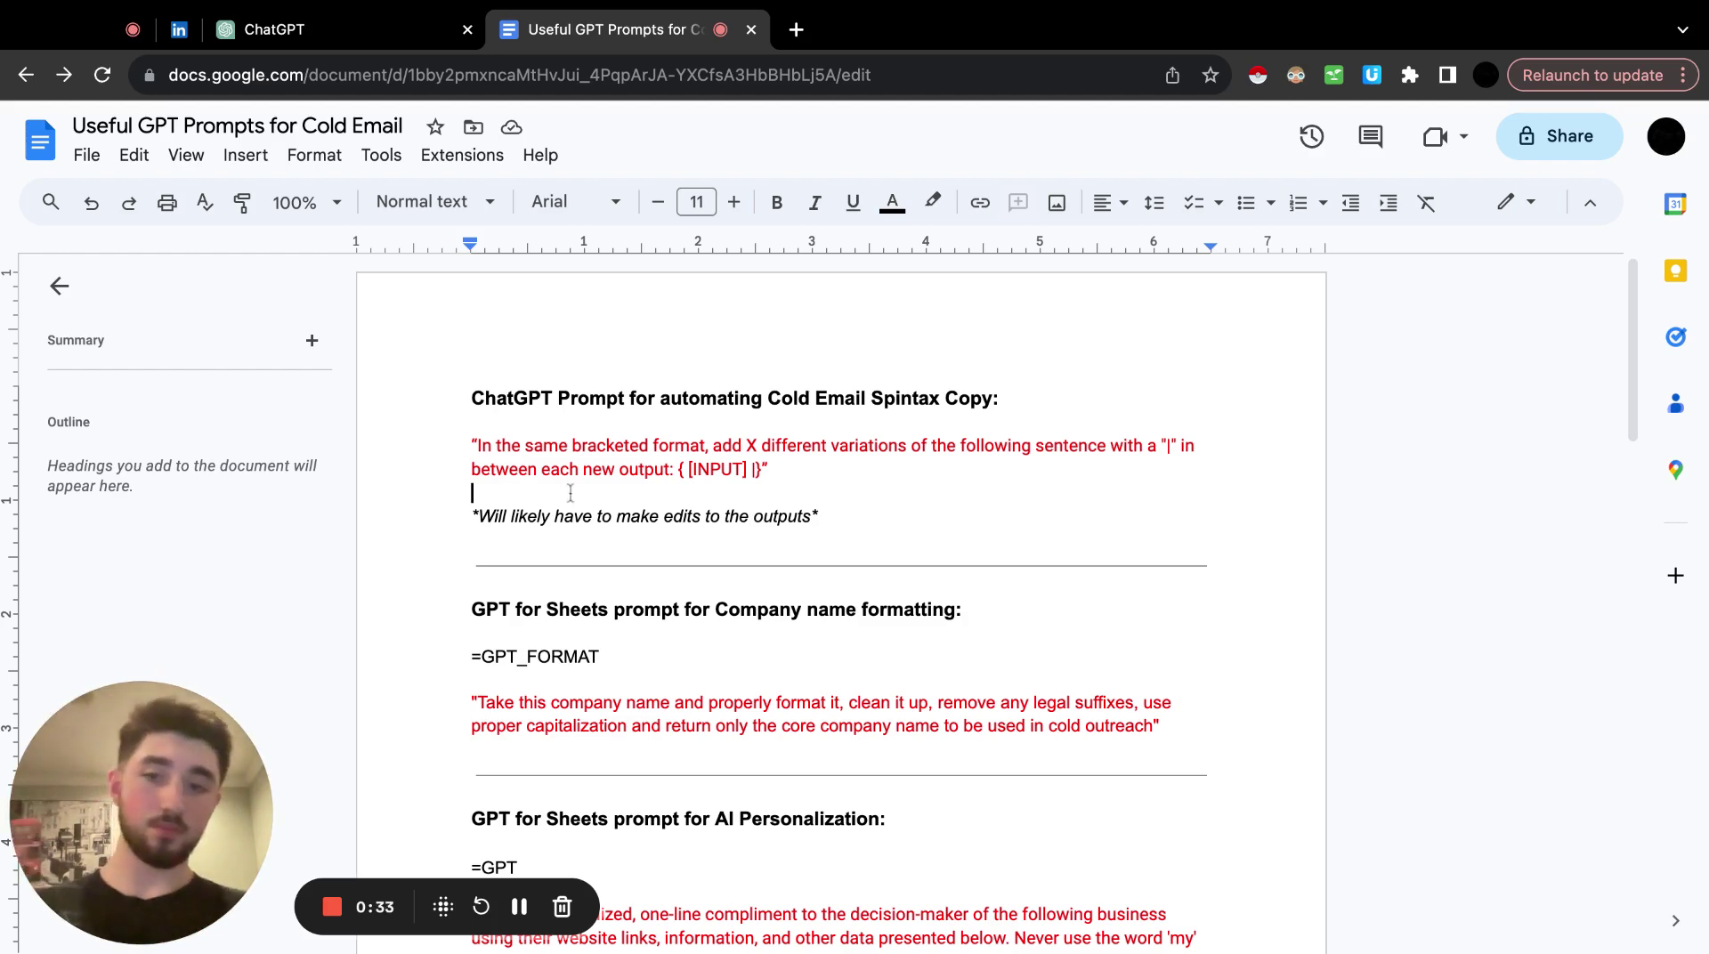
# Look through the document's prompts for cold email spintax copy, company name formatting and AI personalization.
pyautogui.scroll(-2, 541, 535)
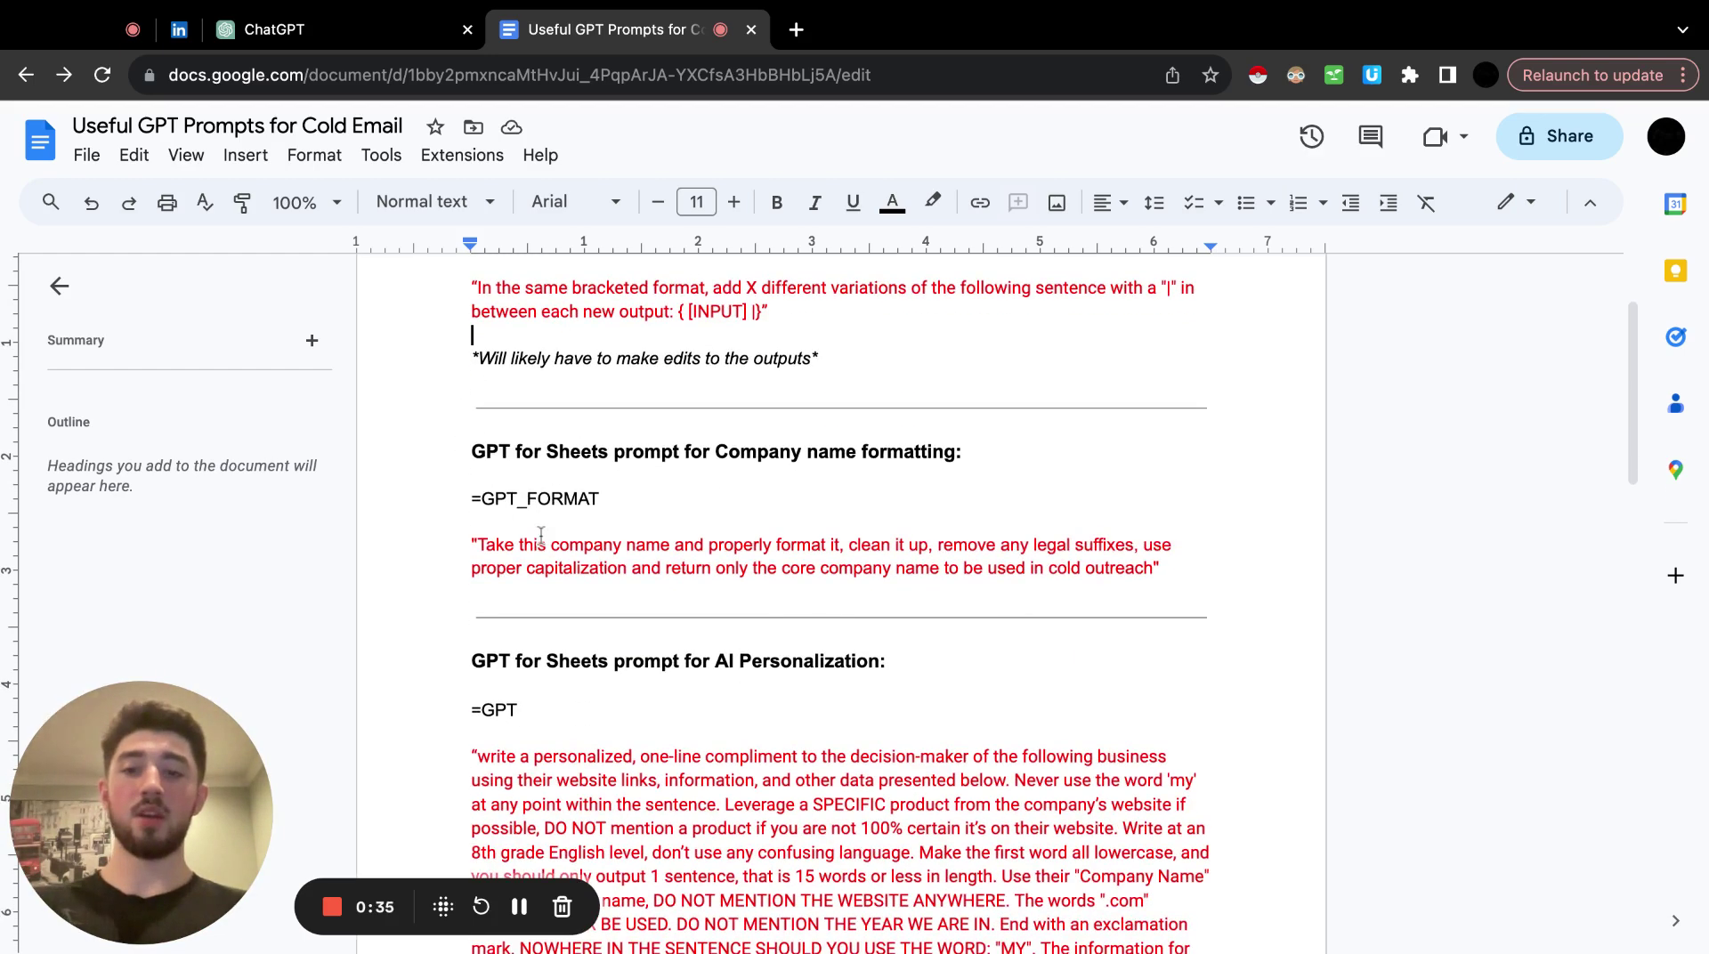
pyautogui.scroll(2, 541, 535)
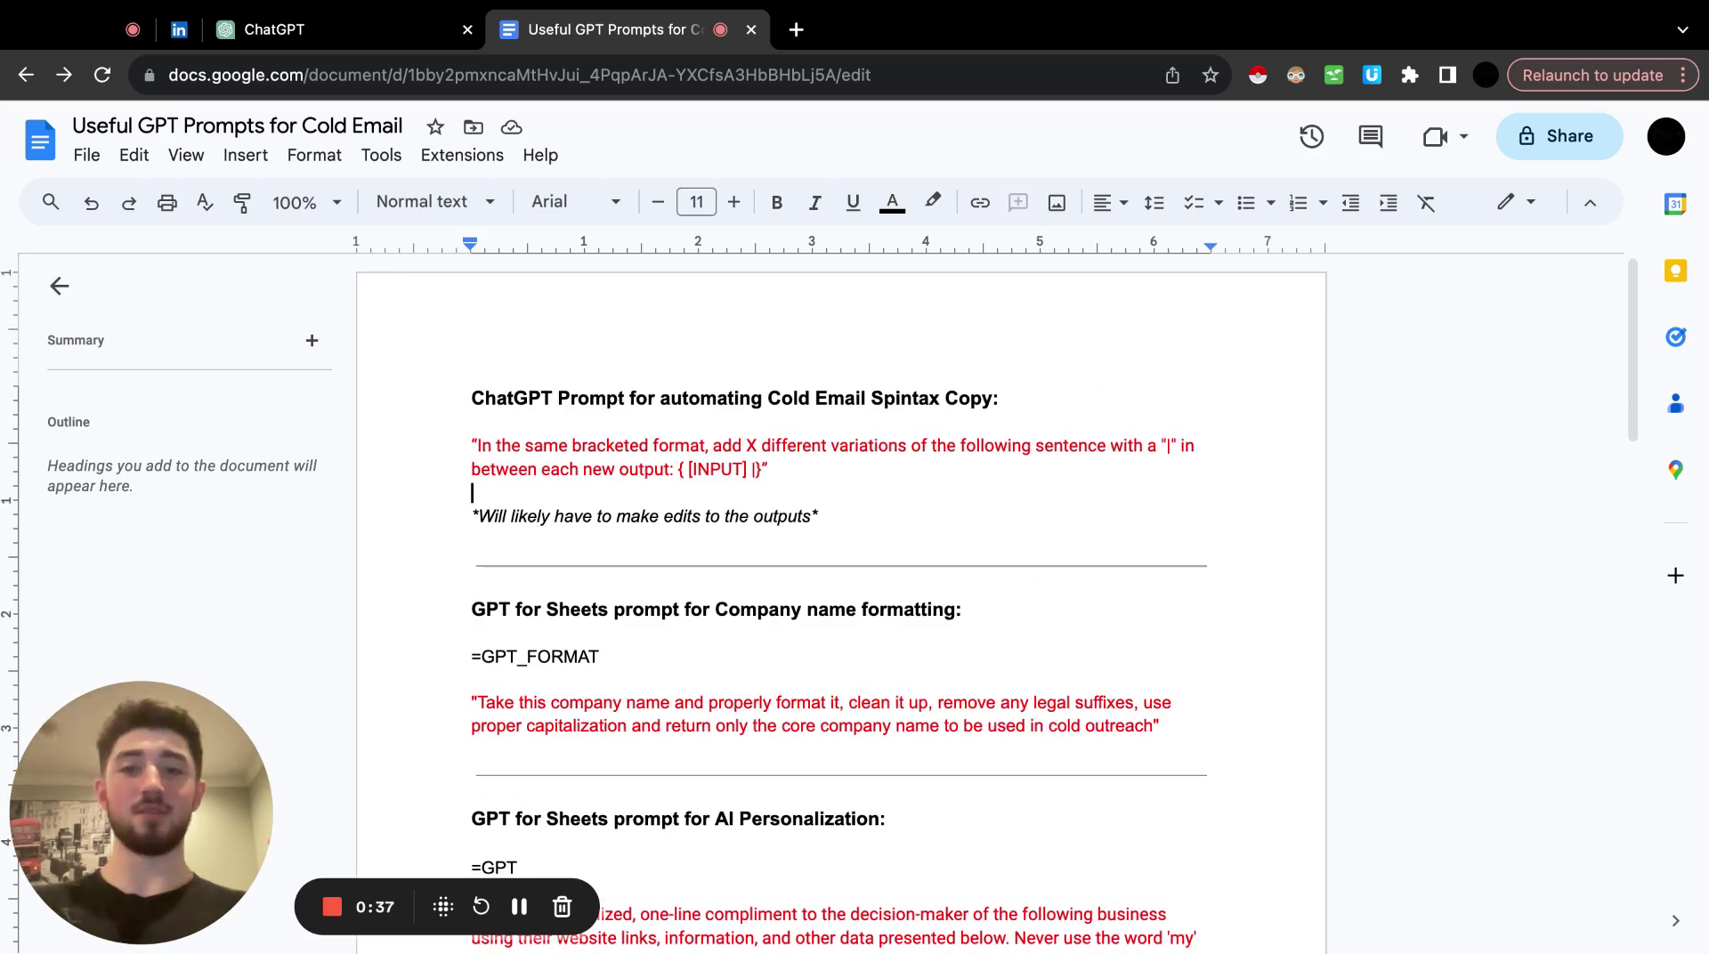
pyautogui.scroll(-3, 541, 535)
pyautogui.scroll(3, 541, 535)
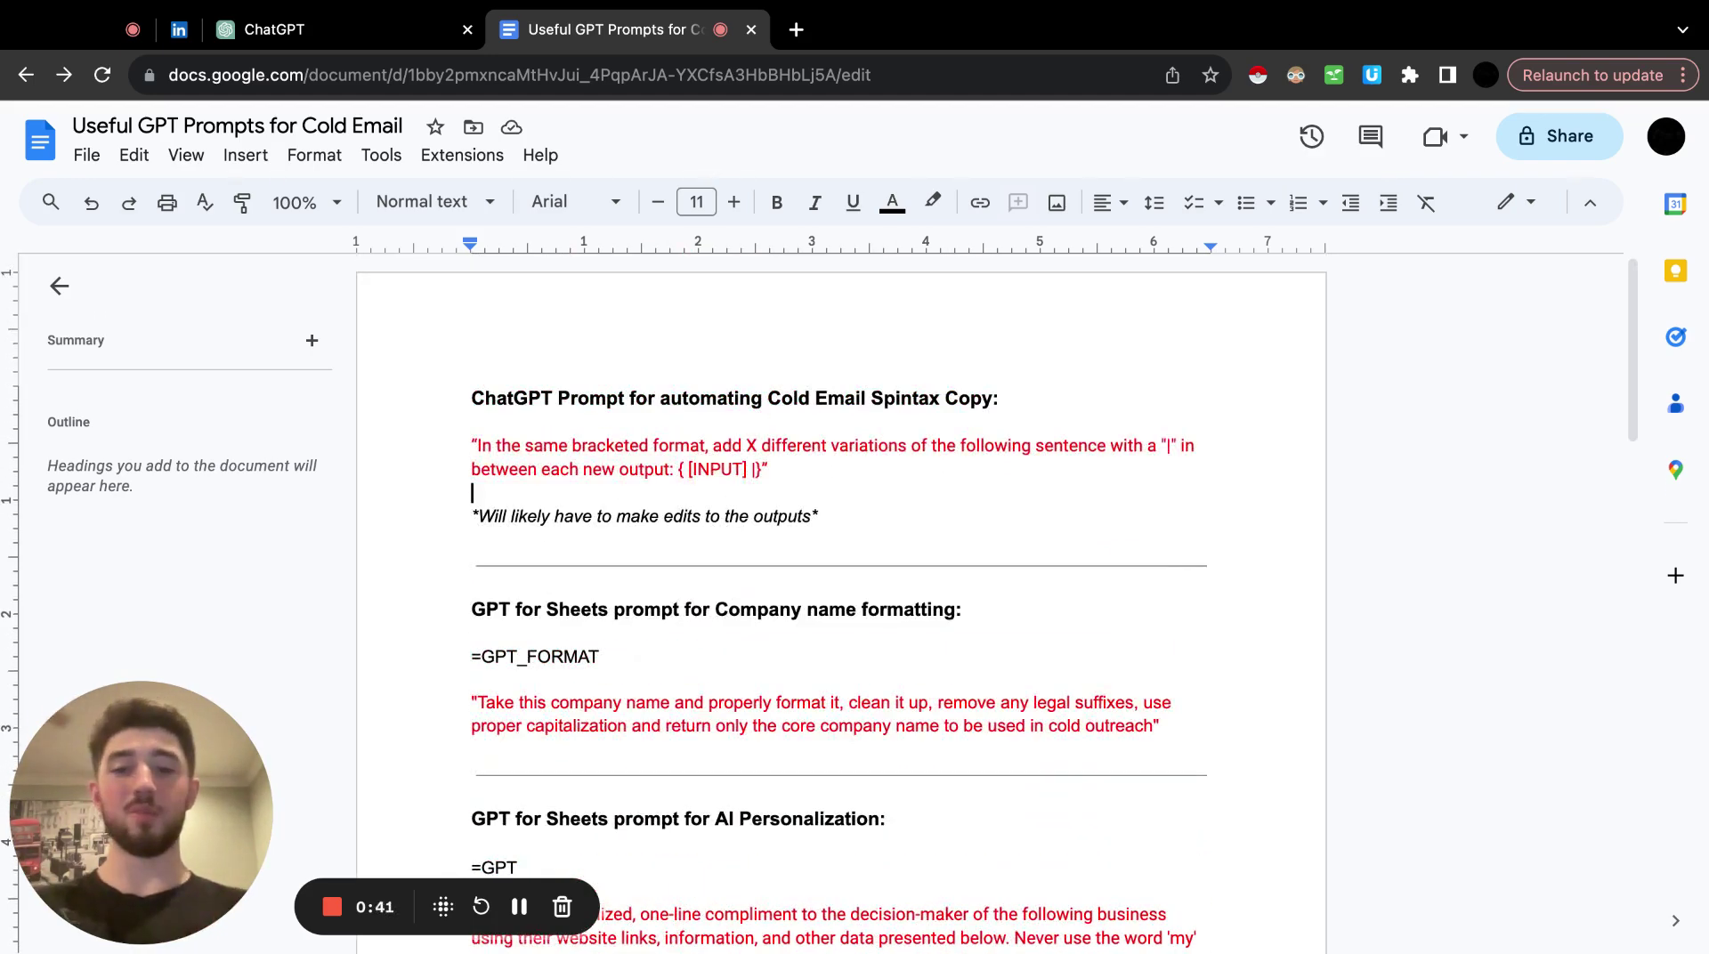
pyautogui.scroll(-1, 541, 535)
pyautogui.scroll(1, 541, 535)
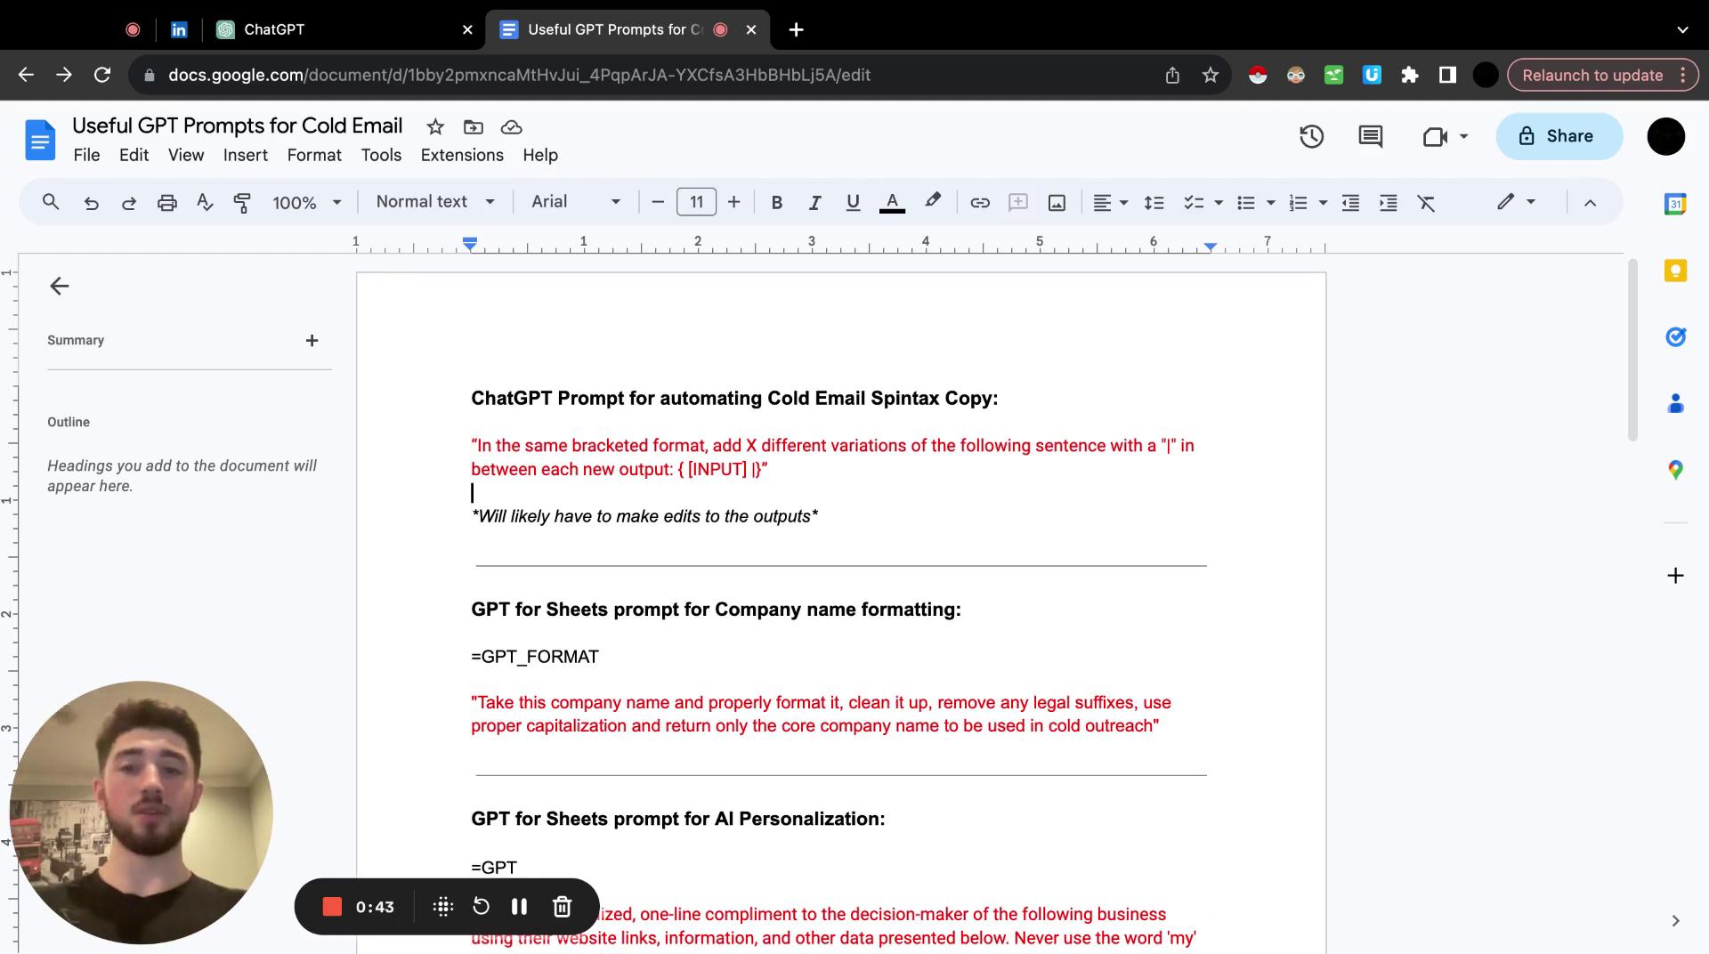
pyautogui.doubleClick(780, 642)
pyautogui.scroll(-1, 781, 642)
pyautogui.click(795, 516)
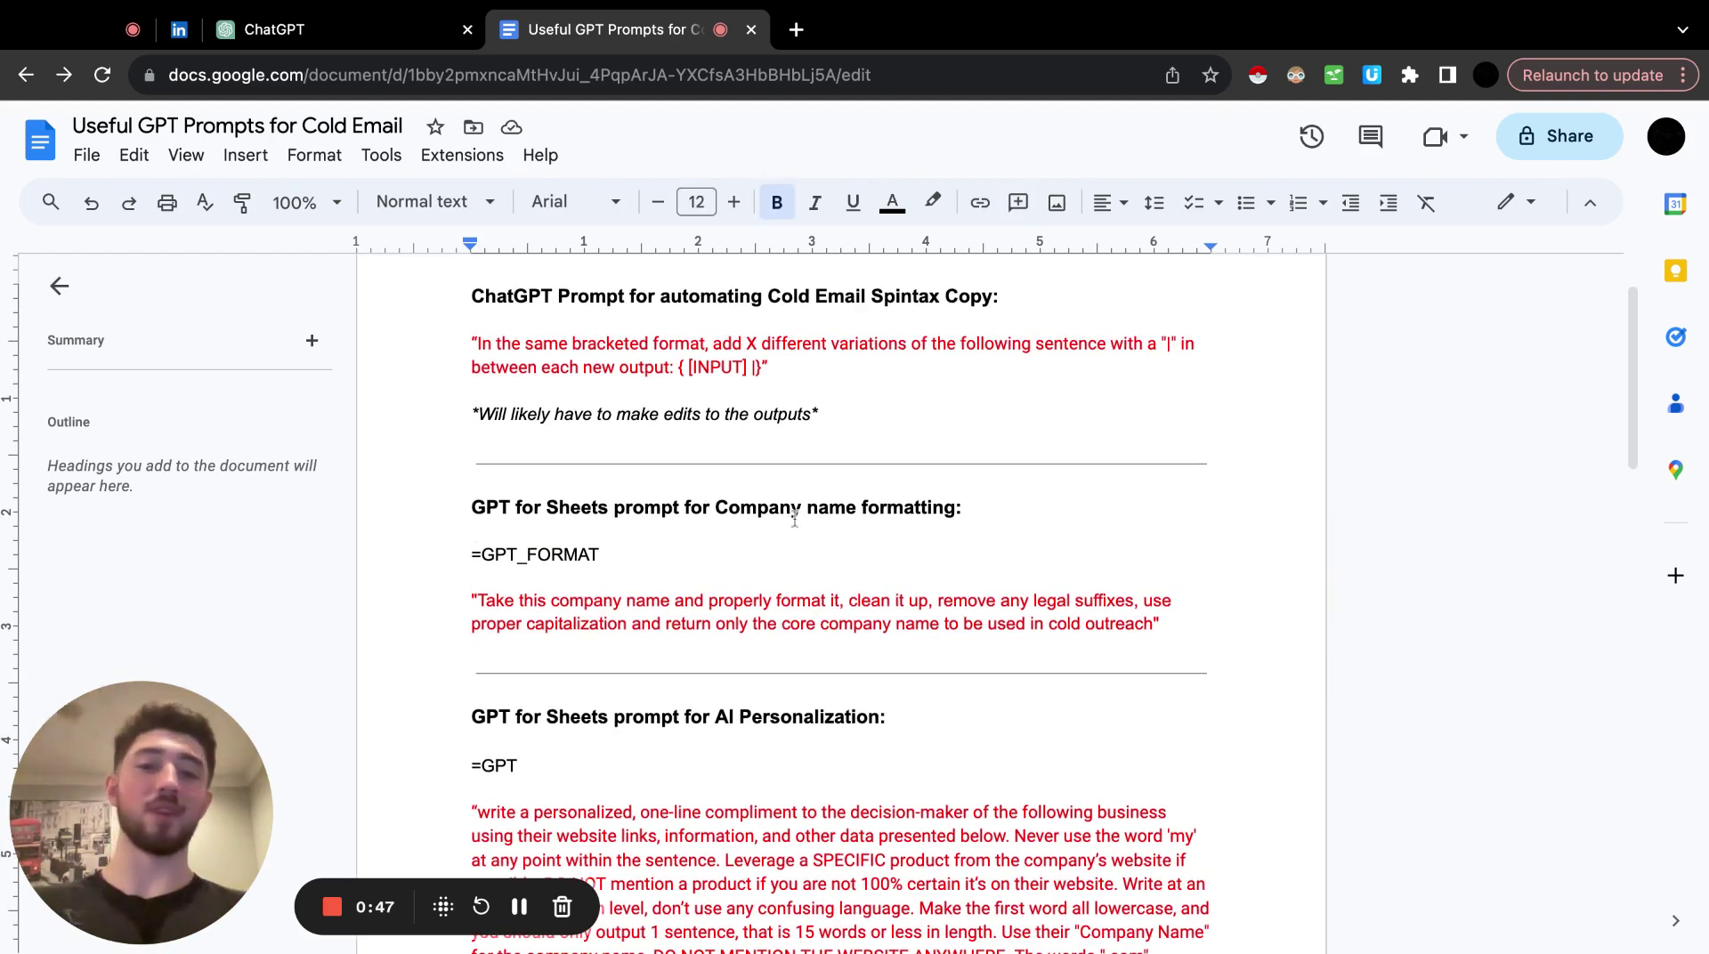
pyautogui.scroll(-1, 795, 516)
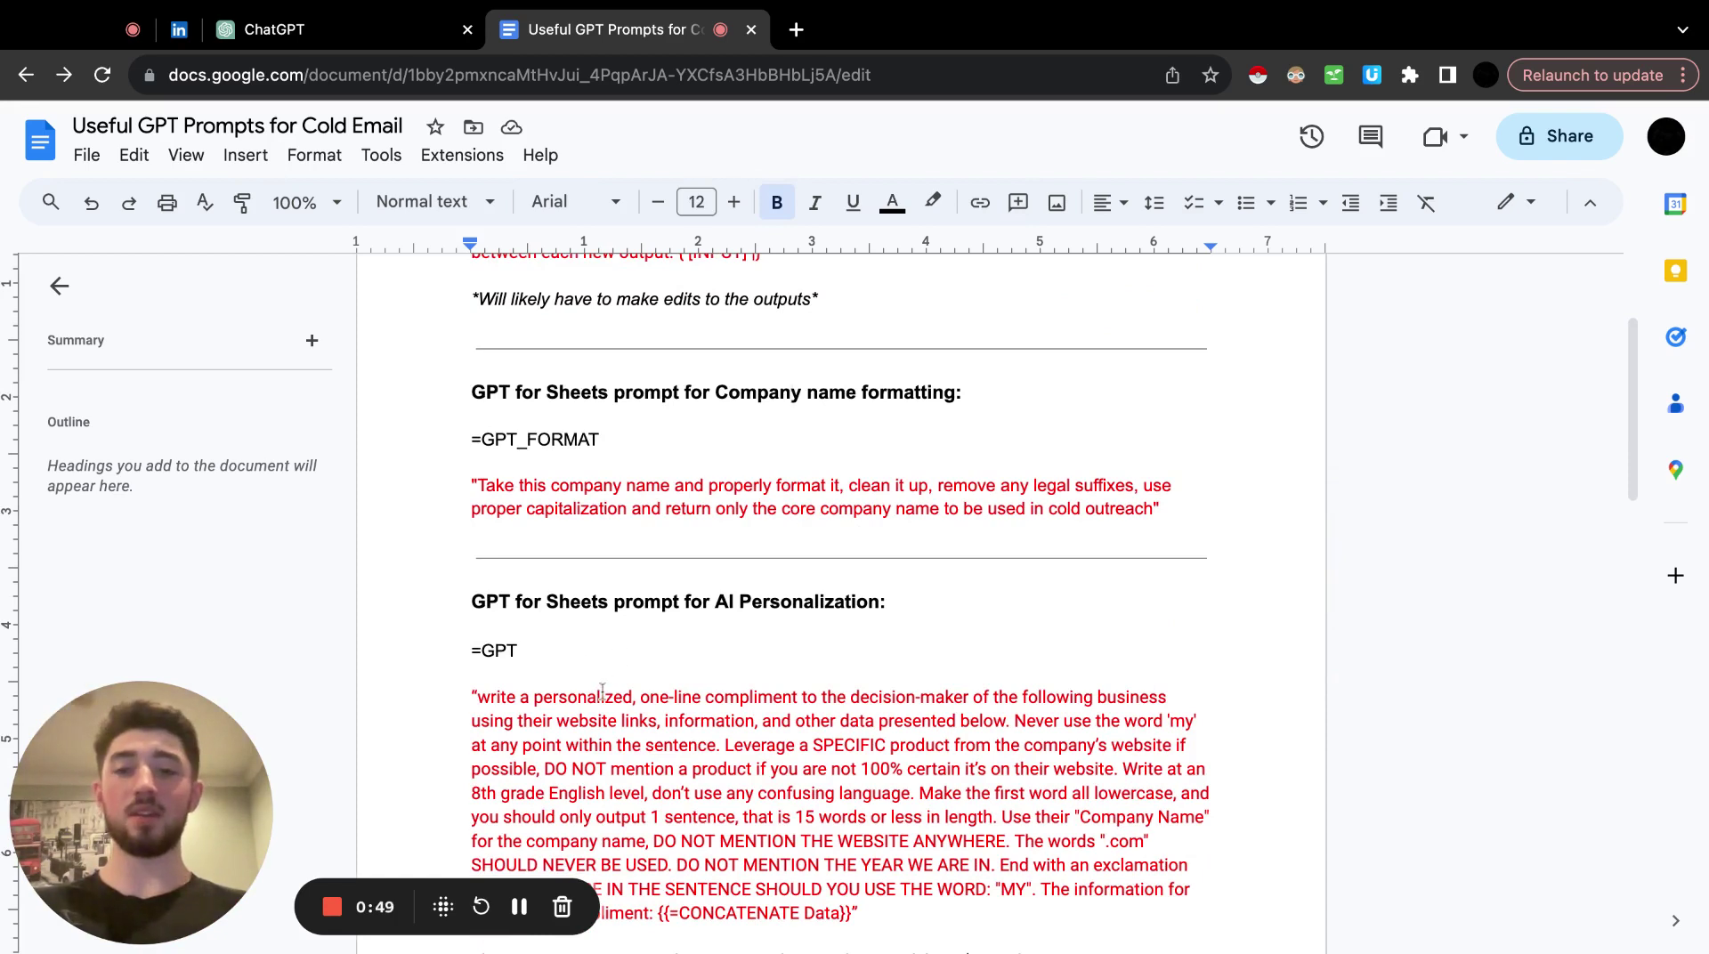
pyautogui.moveTo(673, 604); pyautogui.dragTo(897, 605)
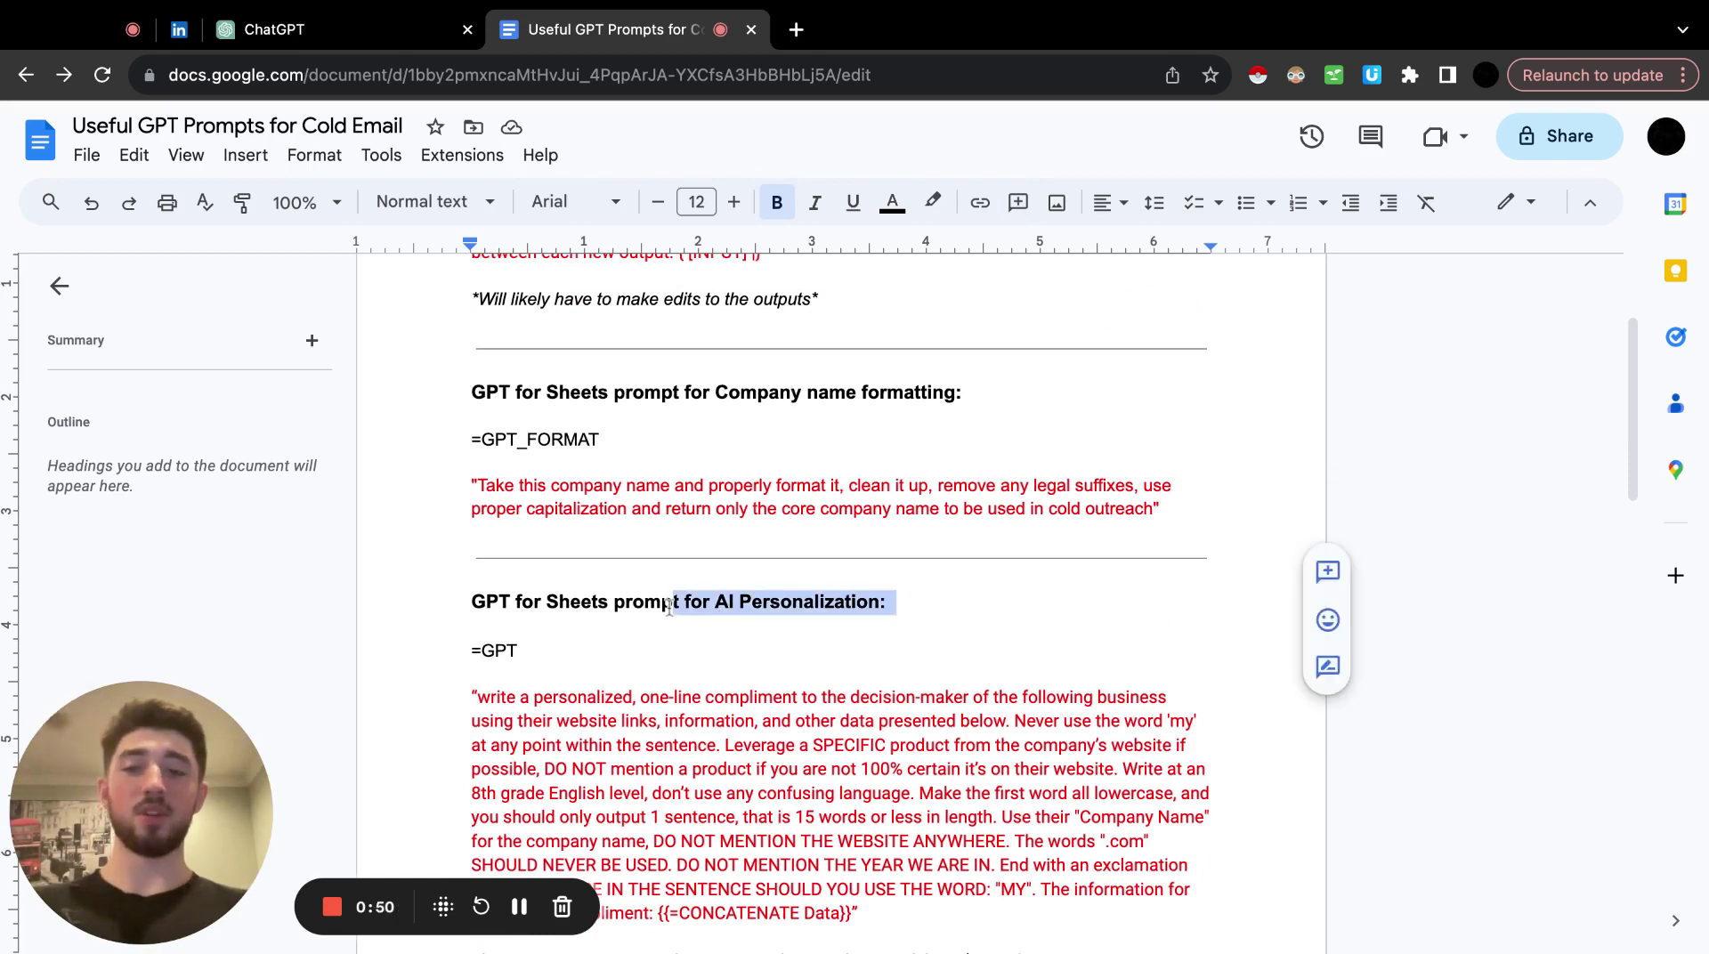
pyautogui.click(918, 608)
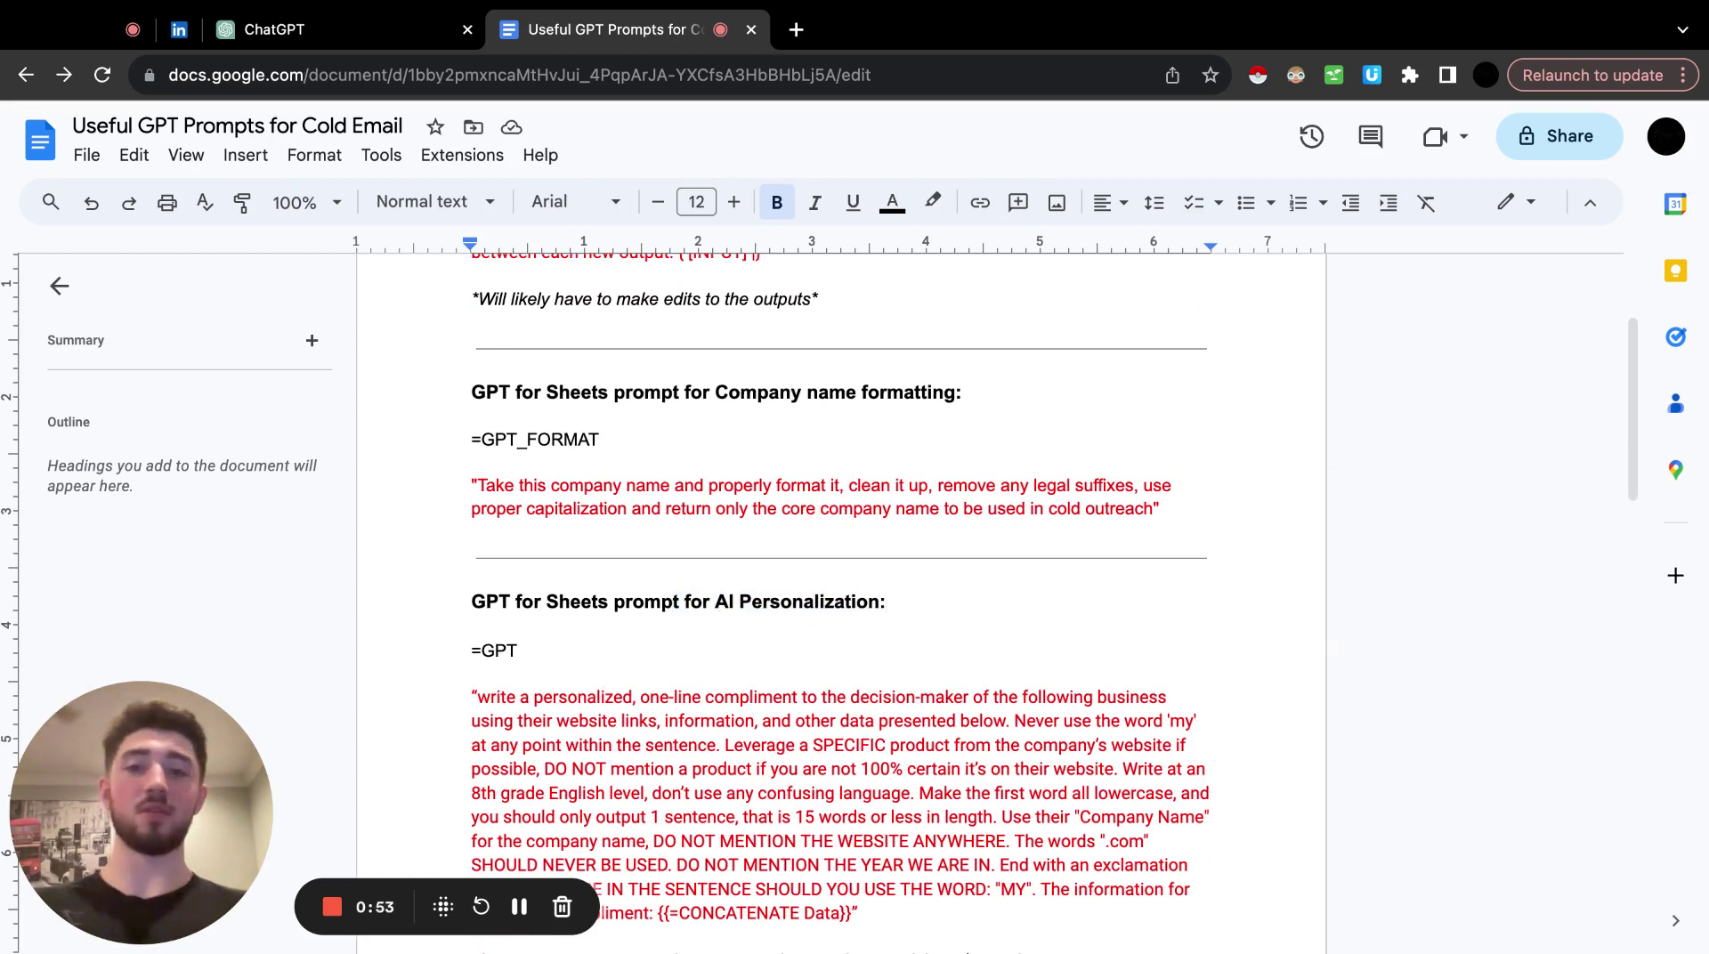
pyautogui.scroll(-1, 458, 631)
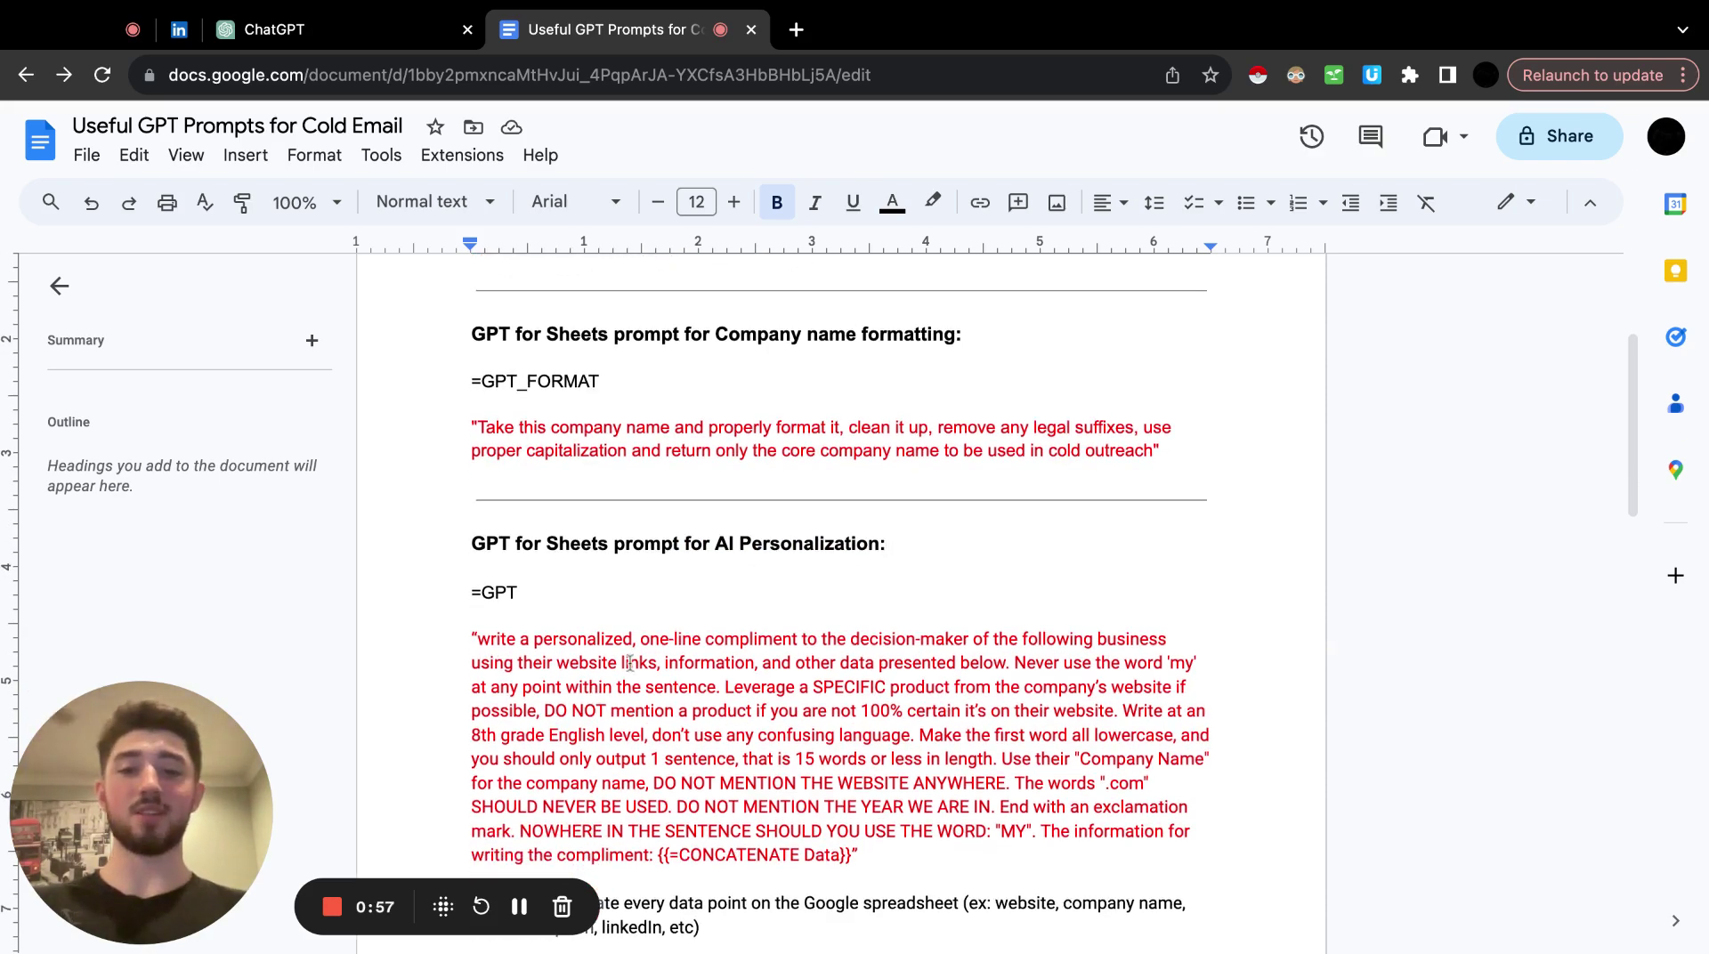
pyautogui.scroll(5, 630, 663)
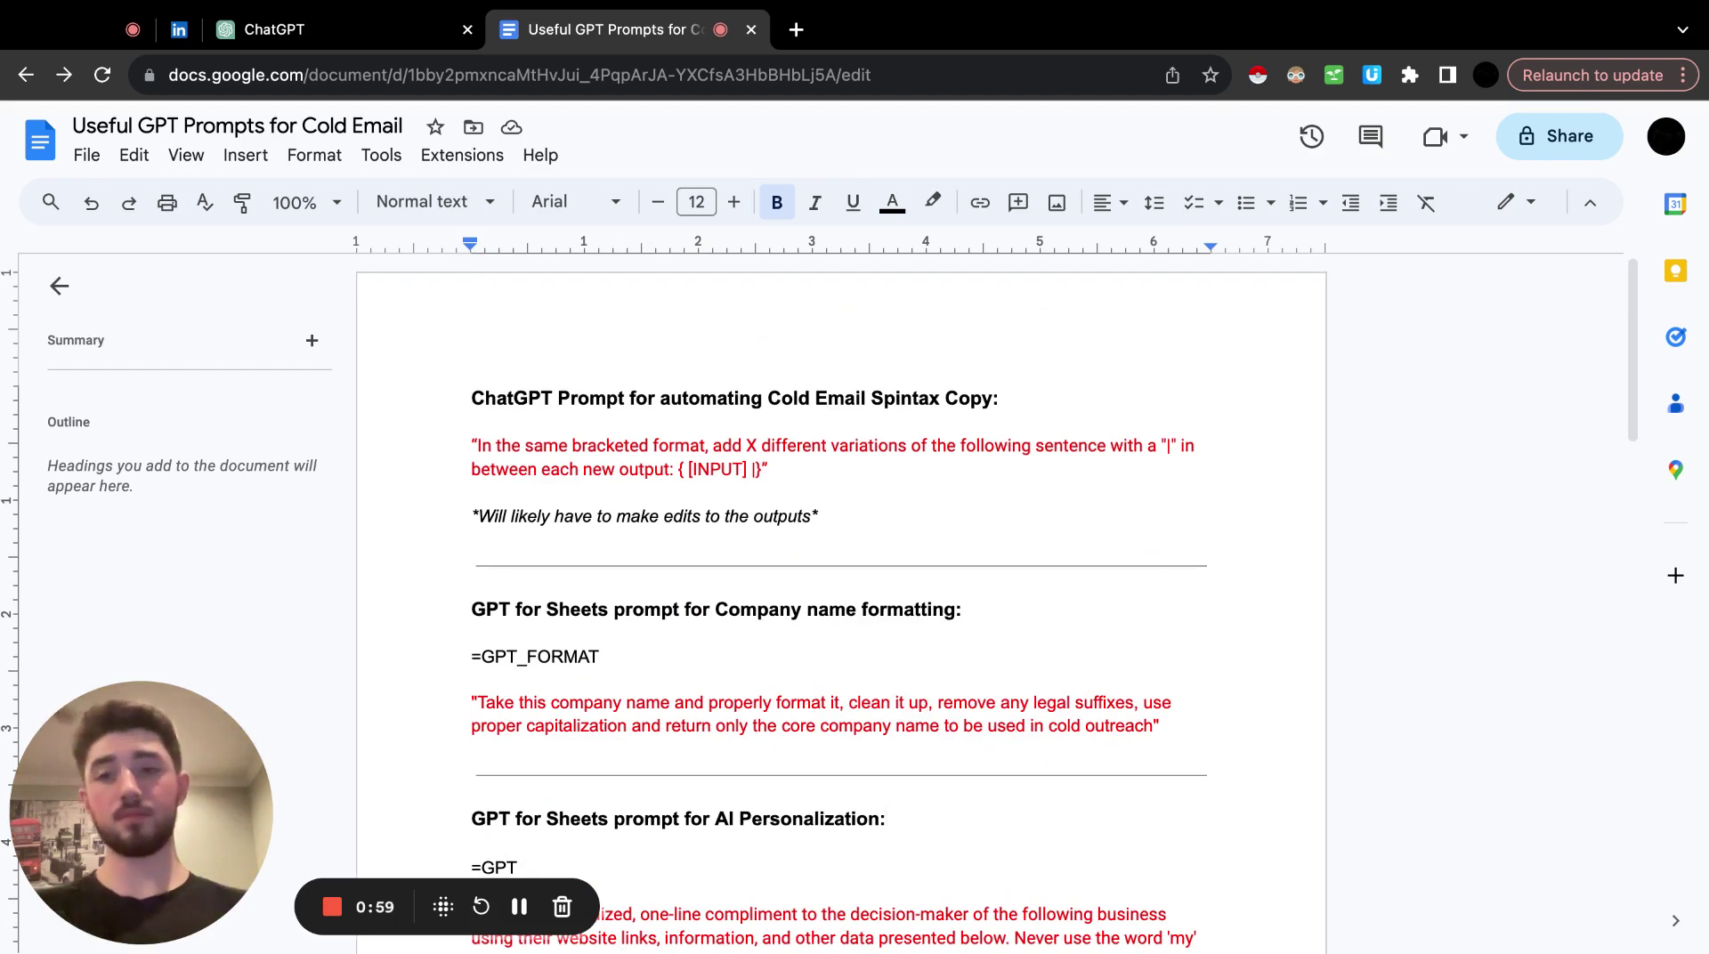
pyautogui.scroll(-3, 635, 709)
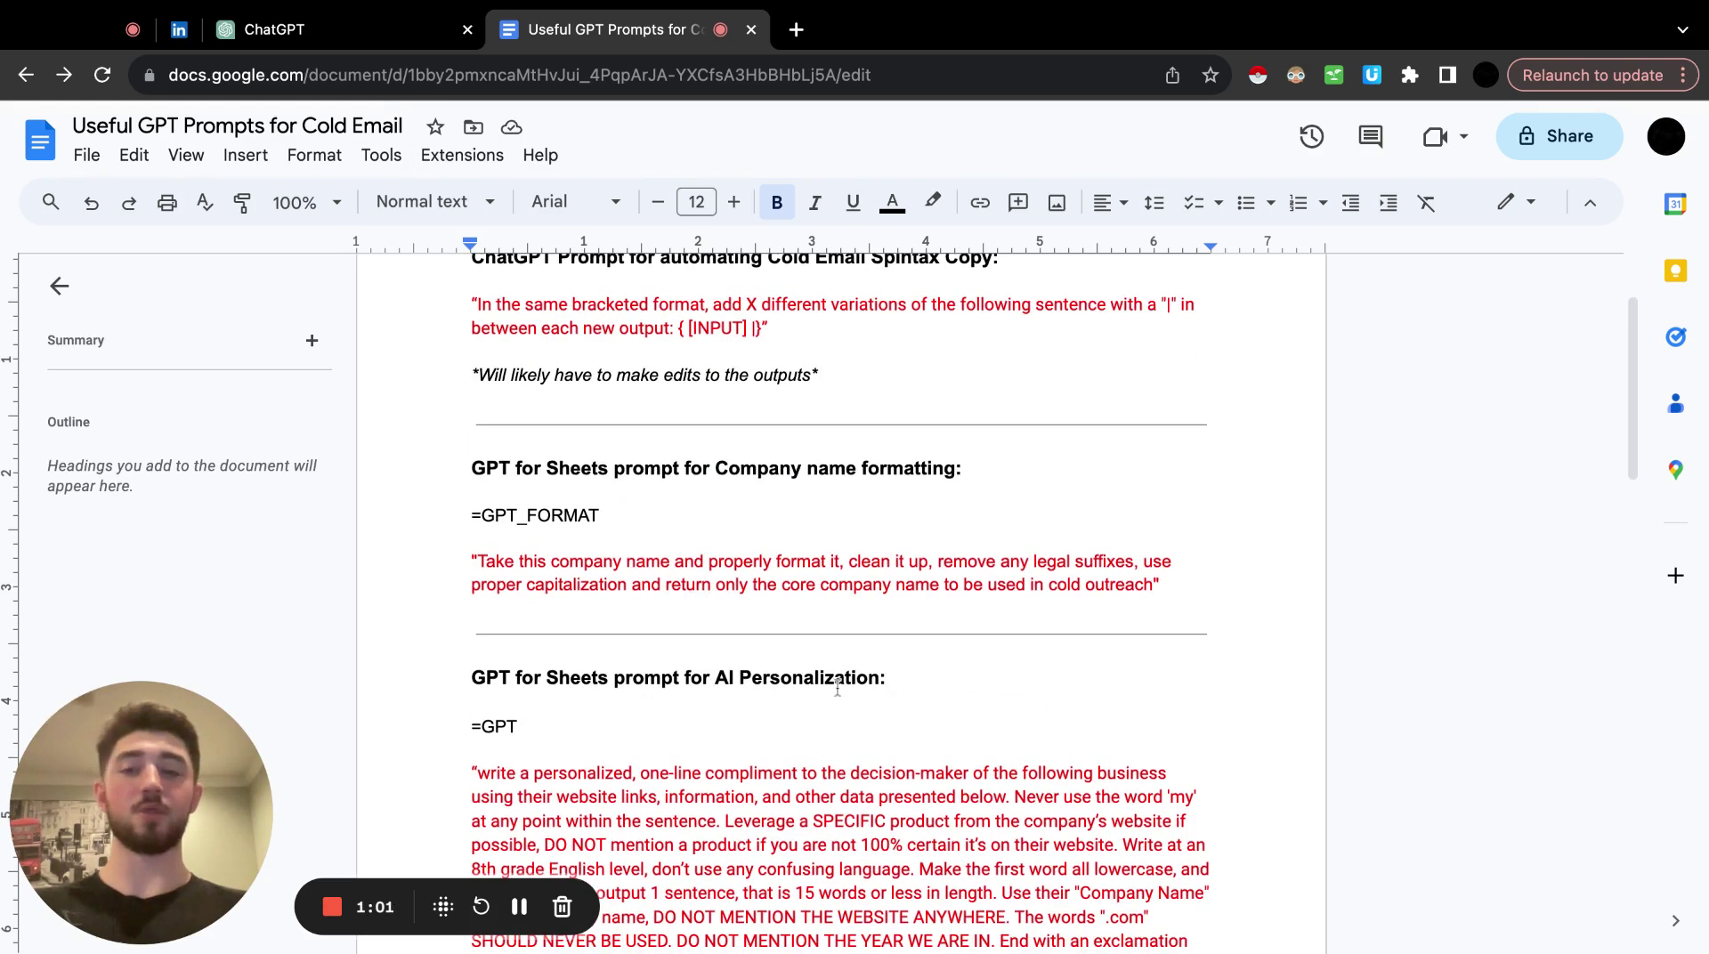
pyautogui.scroll(3, 837, 694)
pyautogui.moveTo(505, 398); pyautogui.dragTo(971, 397)
pyautogui.click(971, 398)
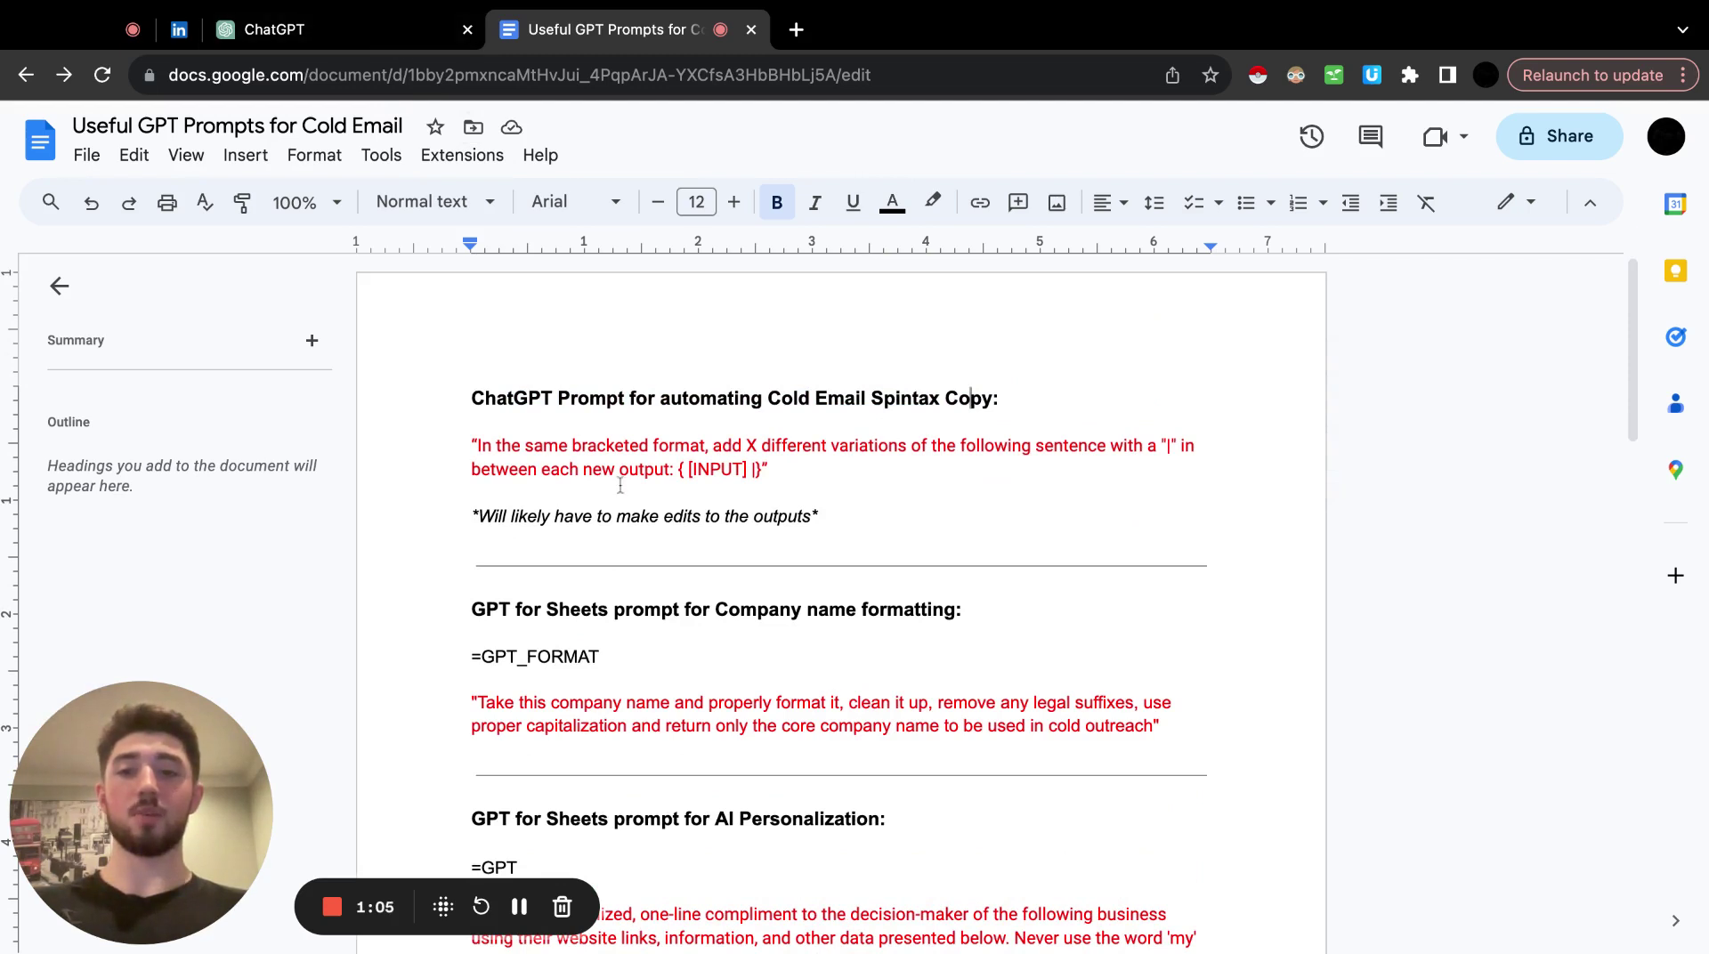
# Copy the red spintax prompt from the document and paste it into a new ChatGPT message.
pyautogui.moveTo(466, 443); pyautogui.dragTo(777, 469)
pyautogui.hotkey('ctrl', 'c')
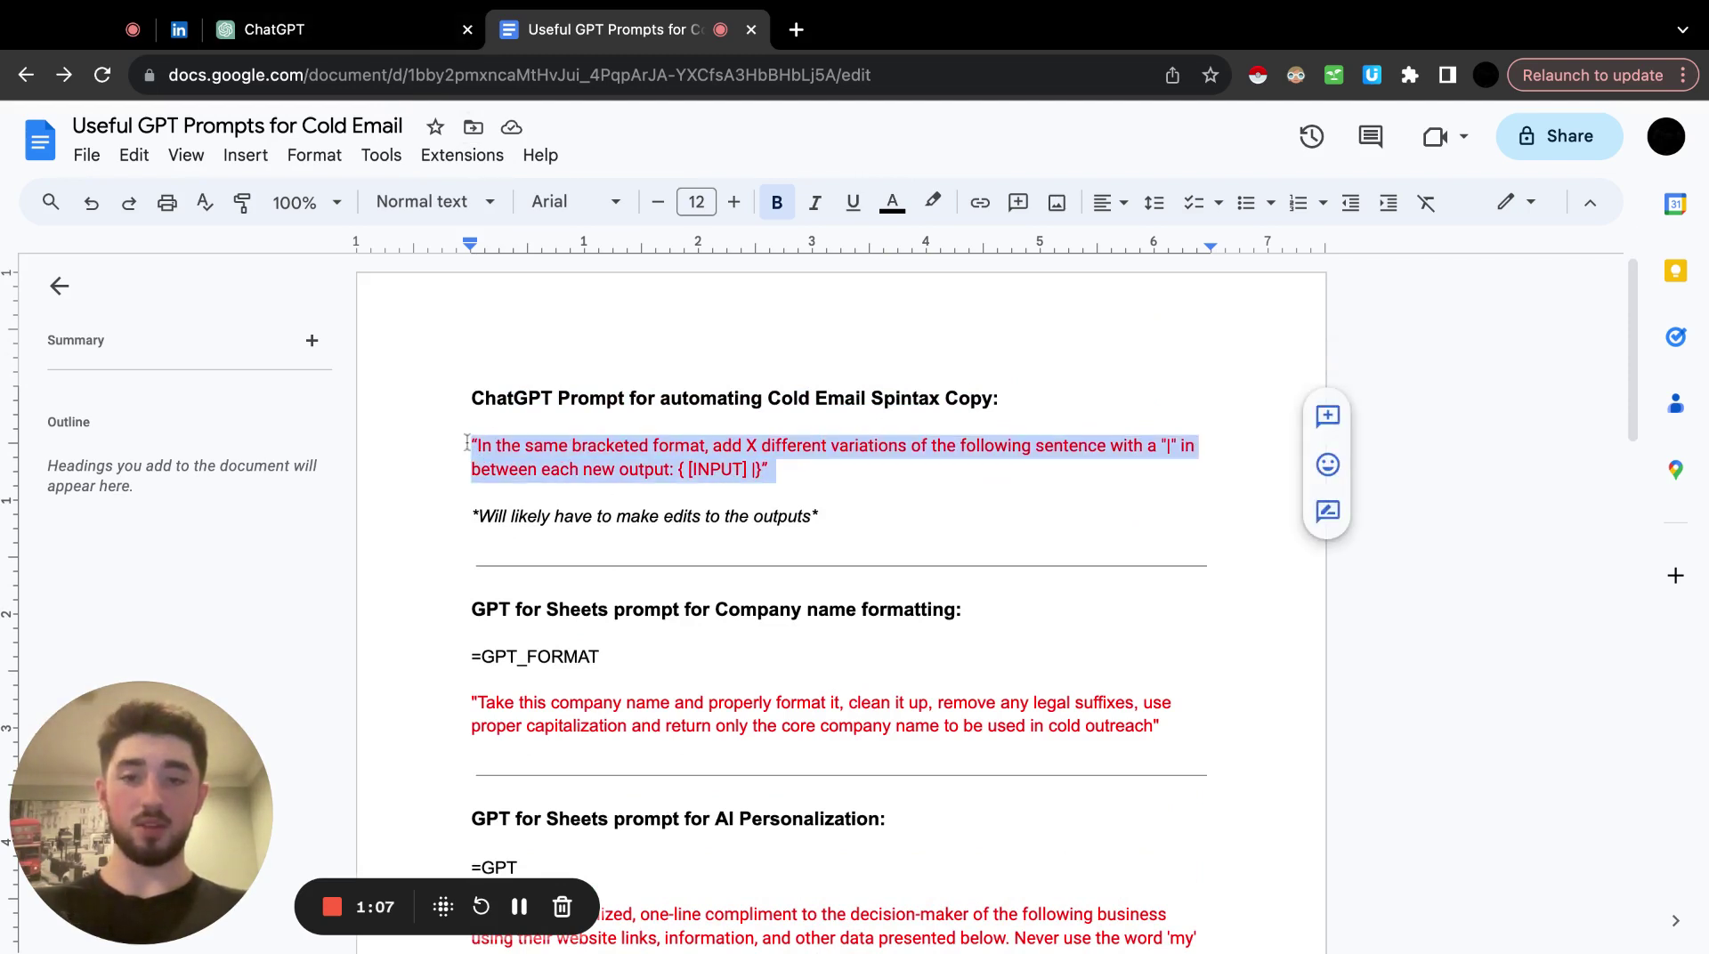
pyautogui.click(296, 40)
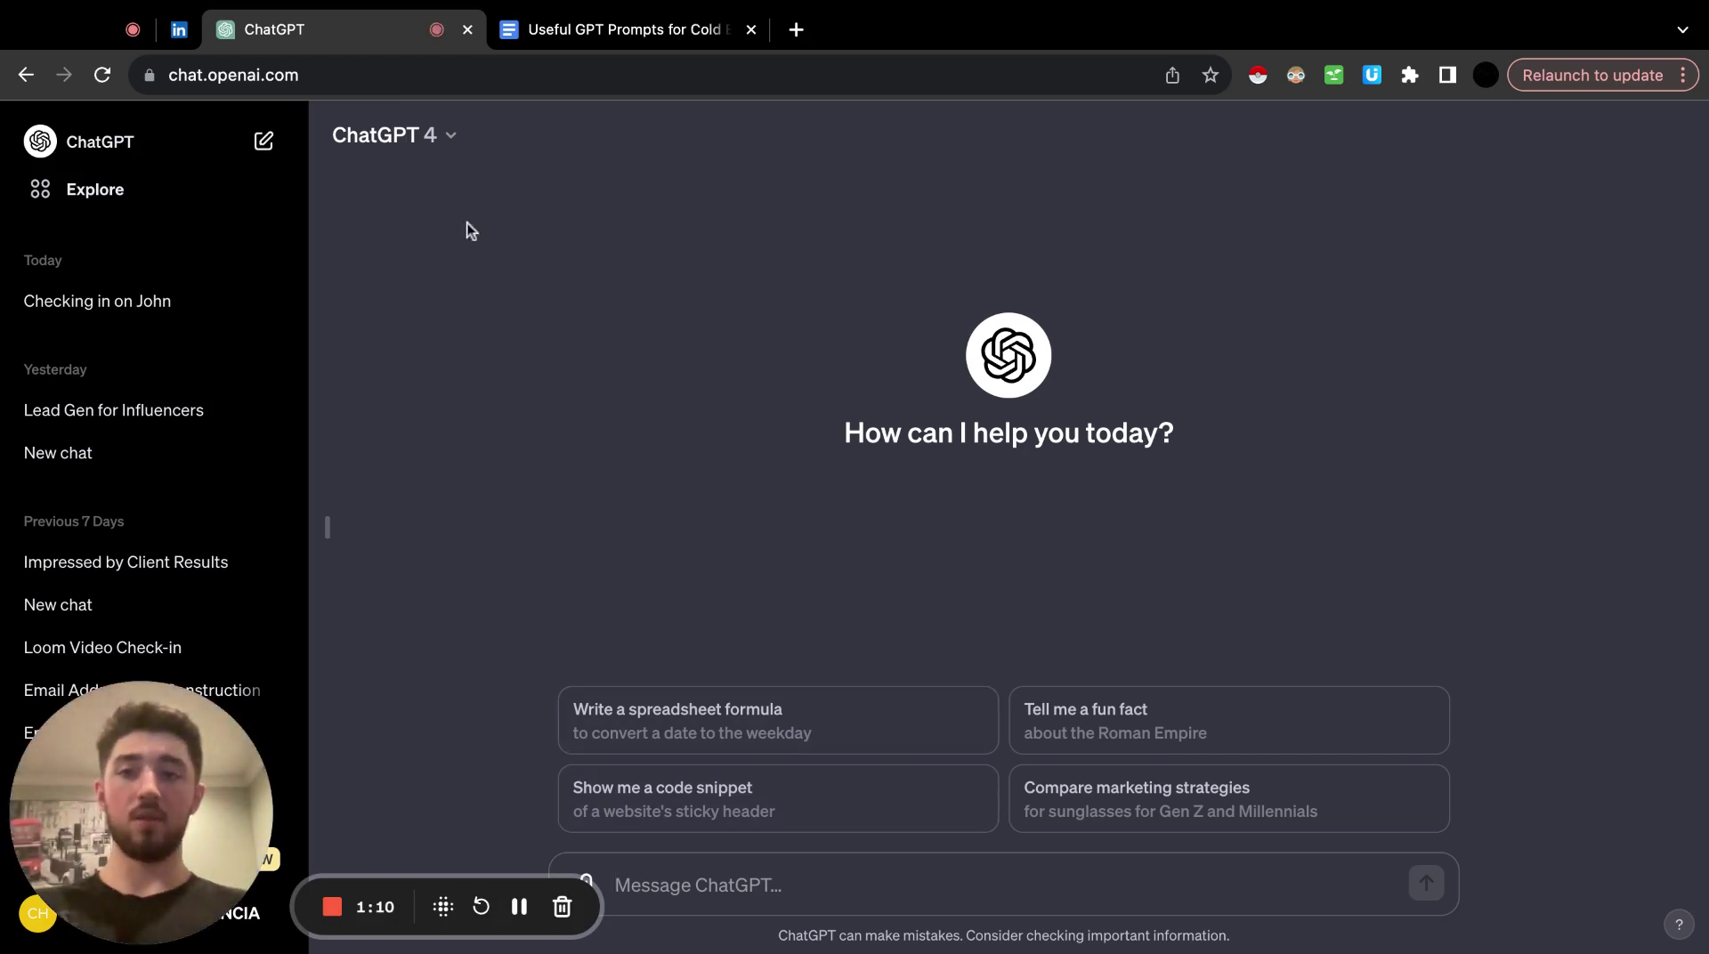
pyautogui.click(780, 901)
pyautogui.hotkey('ctrl', 'v')
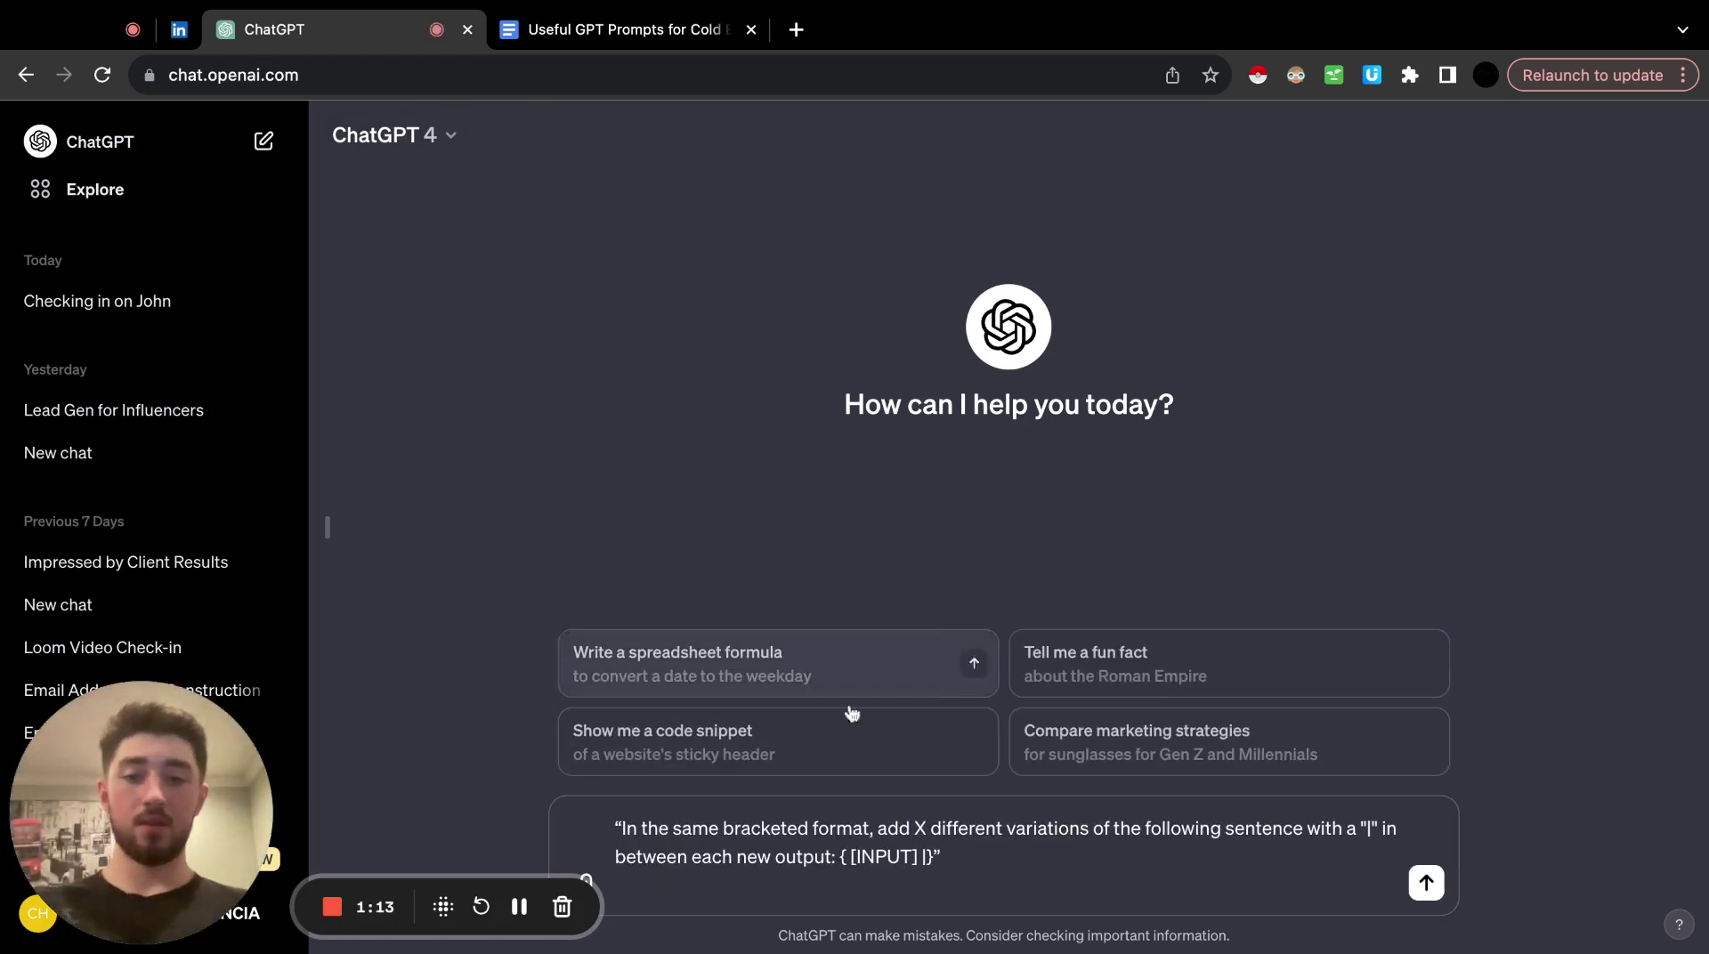
# Remove the prompt's enclosing quotation marks and put { [INPUT] |} on its own line after a blank line.
pyautogui.click(622, 826)
pyautogui.press('BackSpace')
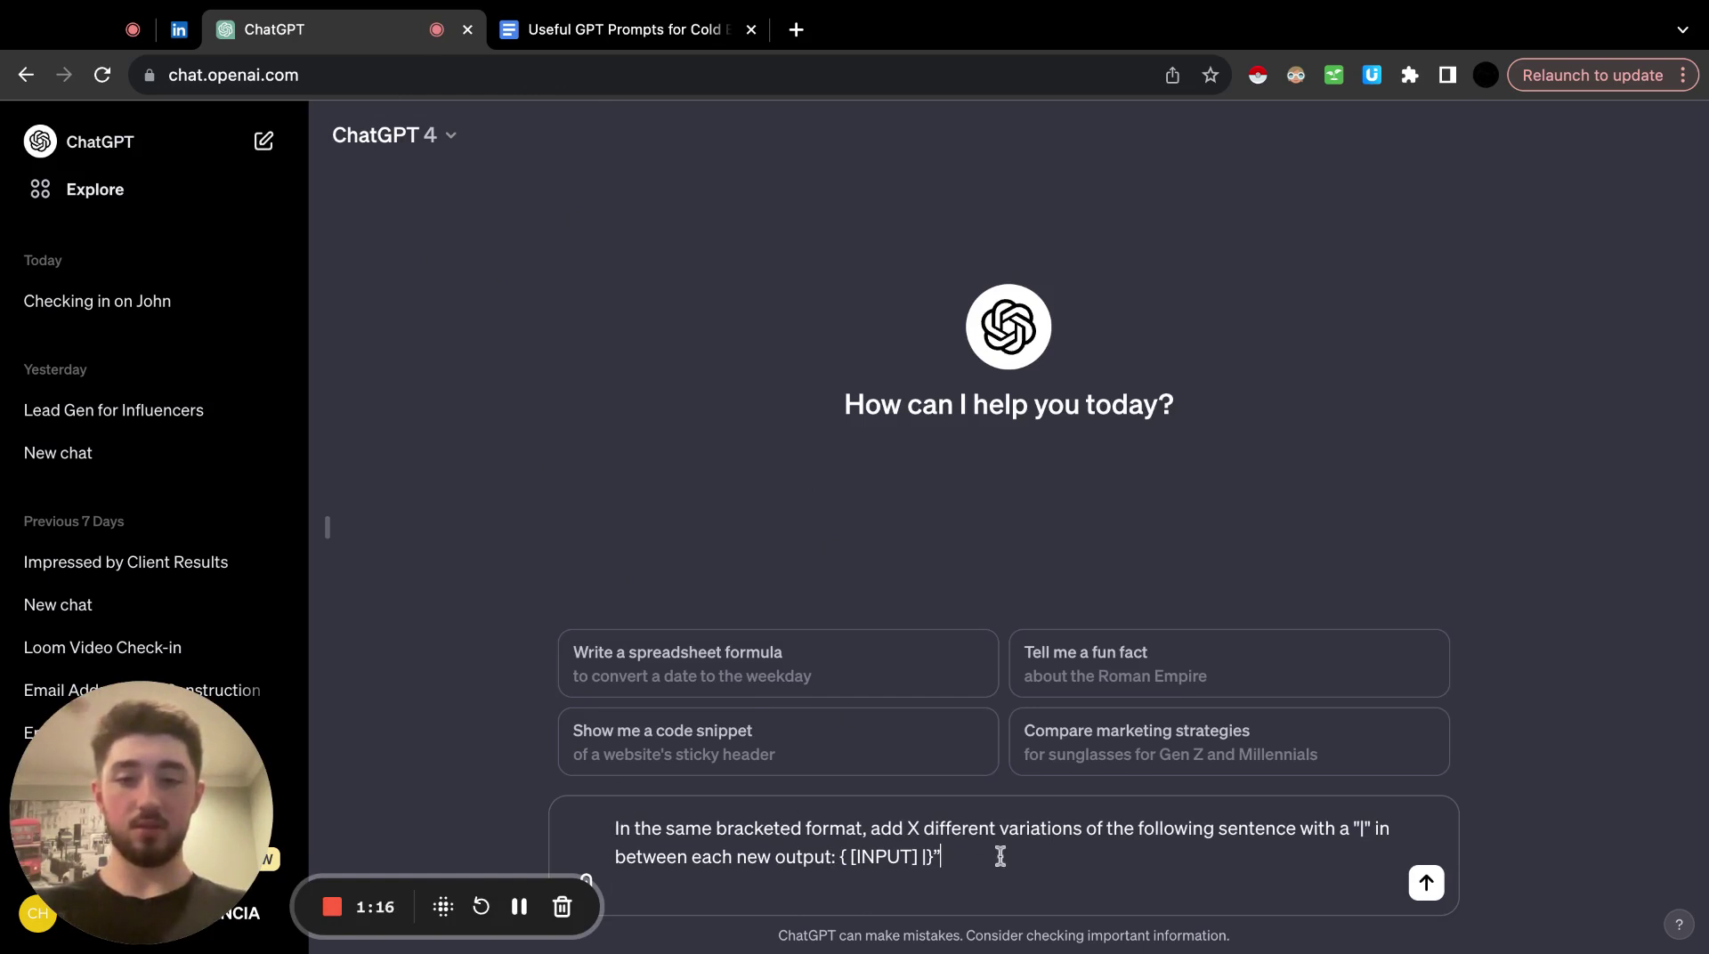
pyautogui.press('BackSpace')
pyautogui.click(840, 856)
pyautogui.hotkey('shift', 'Return')
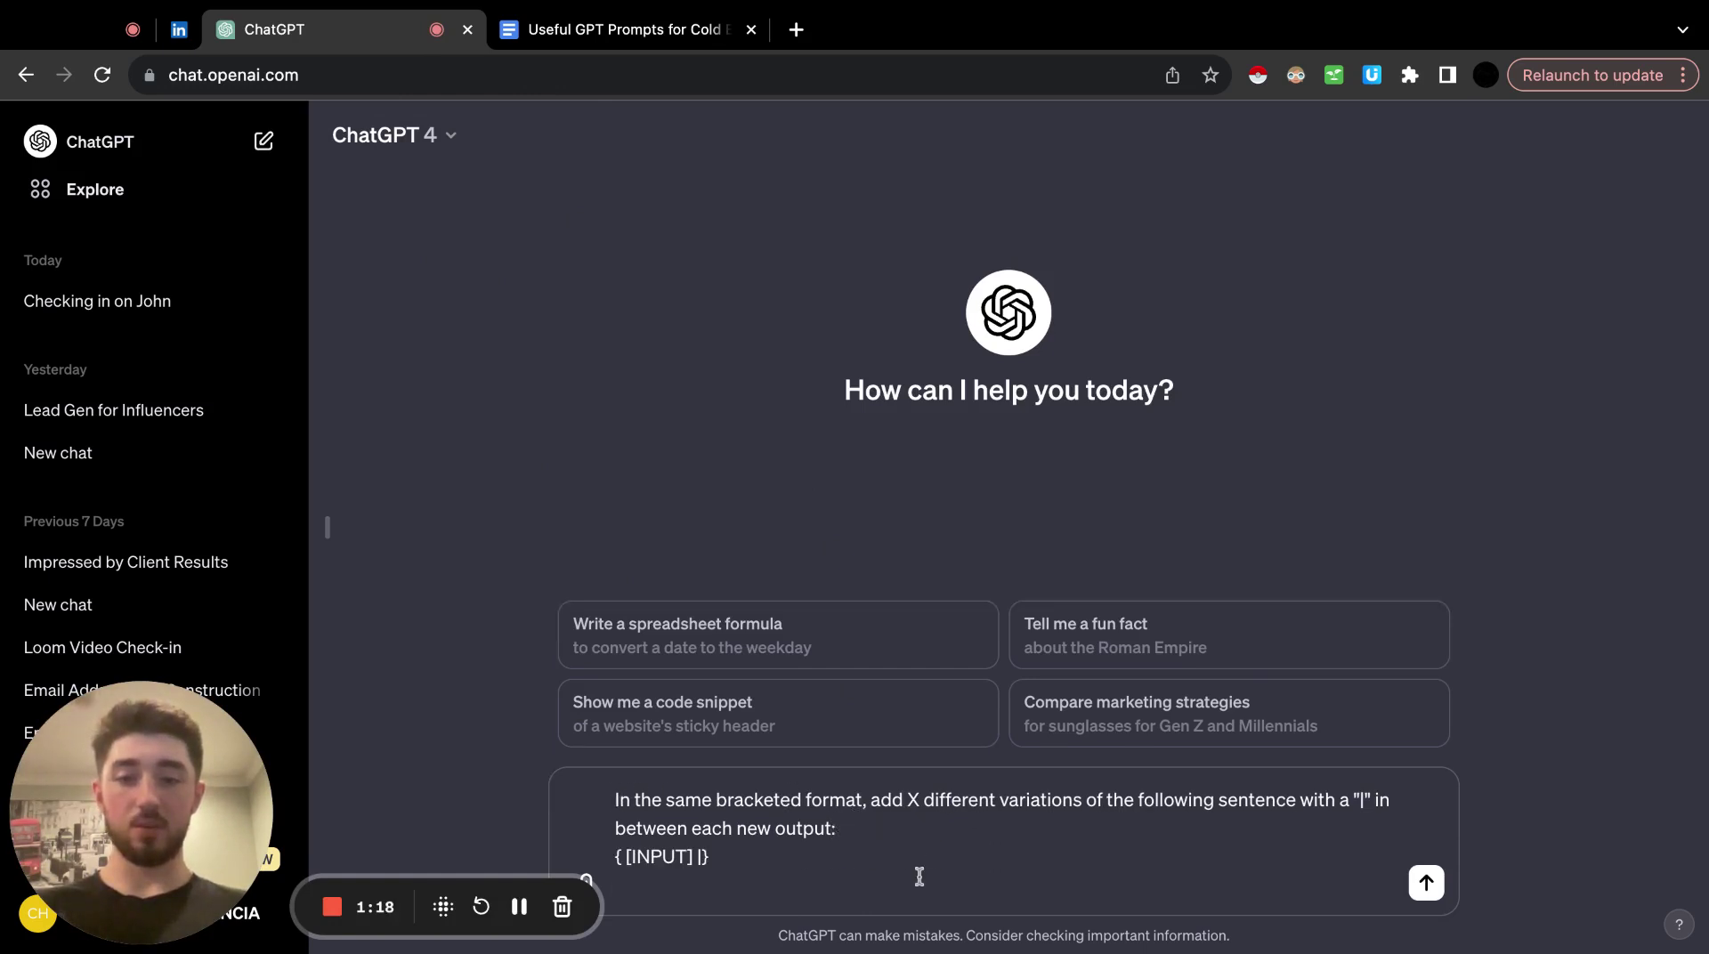
pyautogui.hotkey('shift', 'Return')
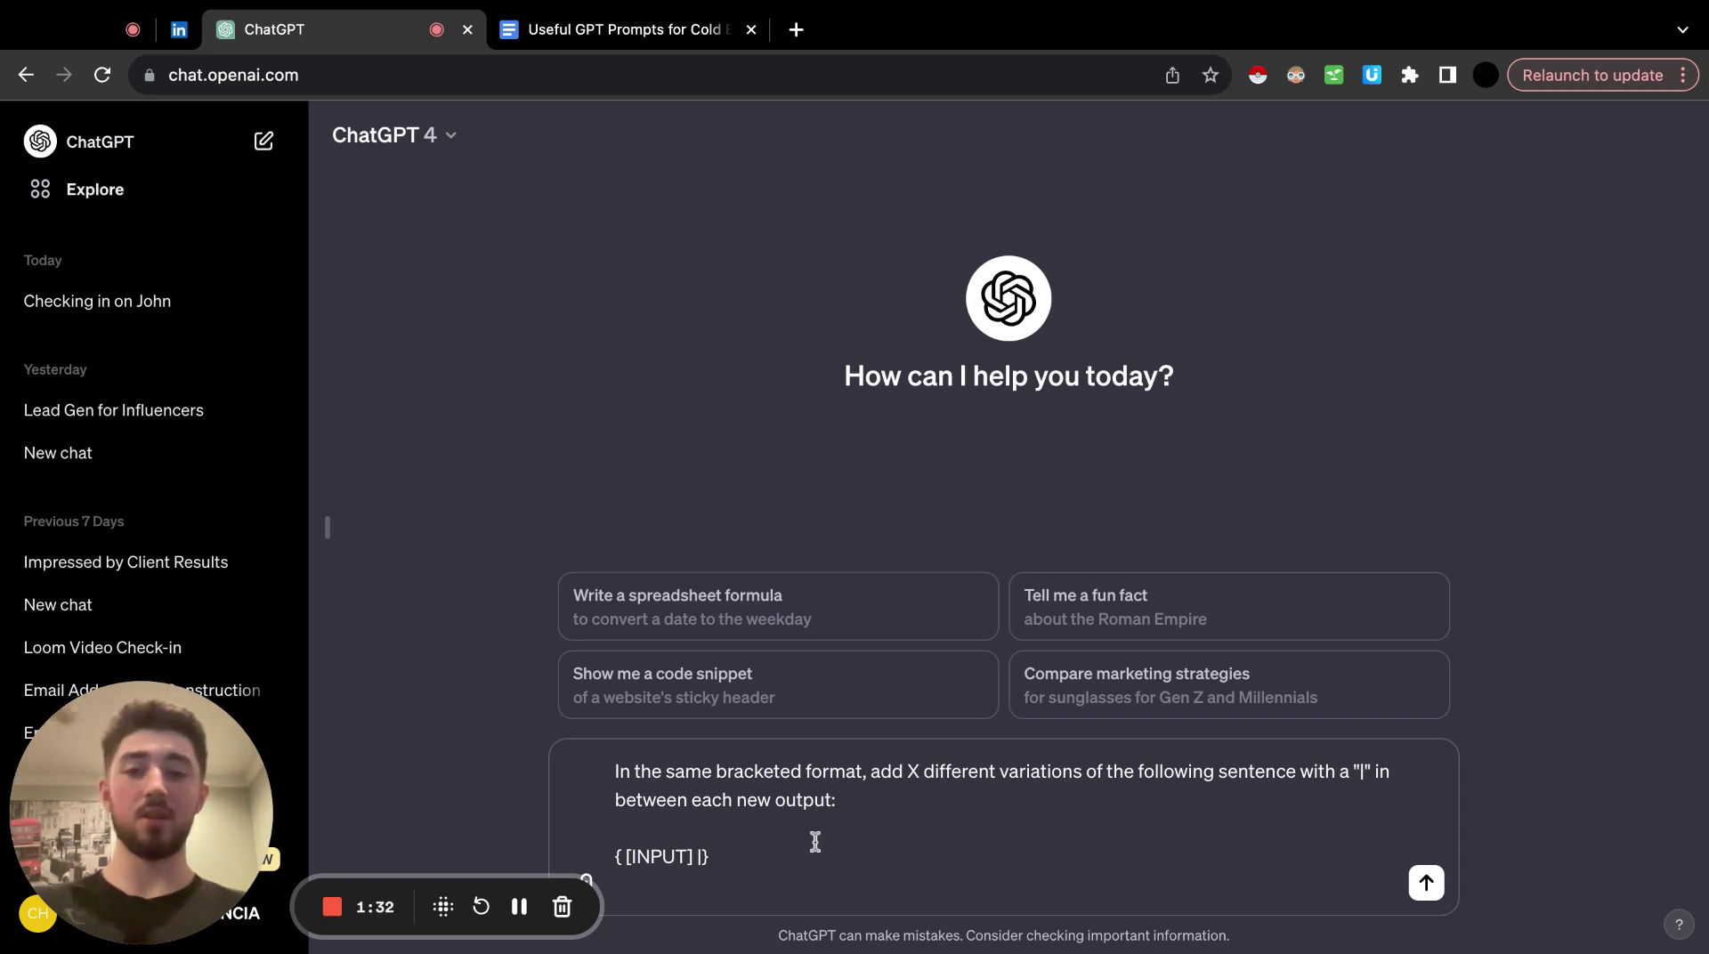
pyautogui.tripleClick(612, 856)
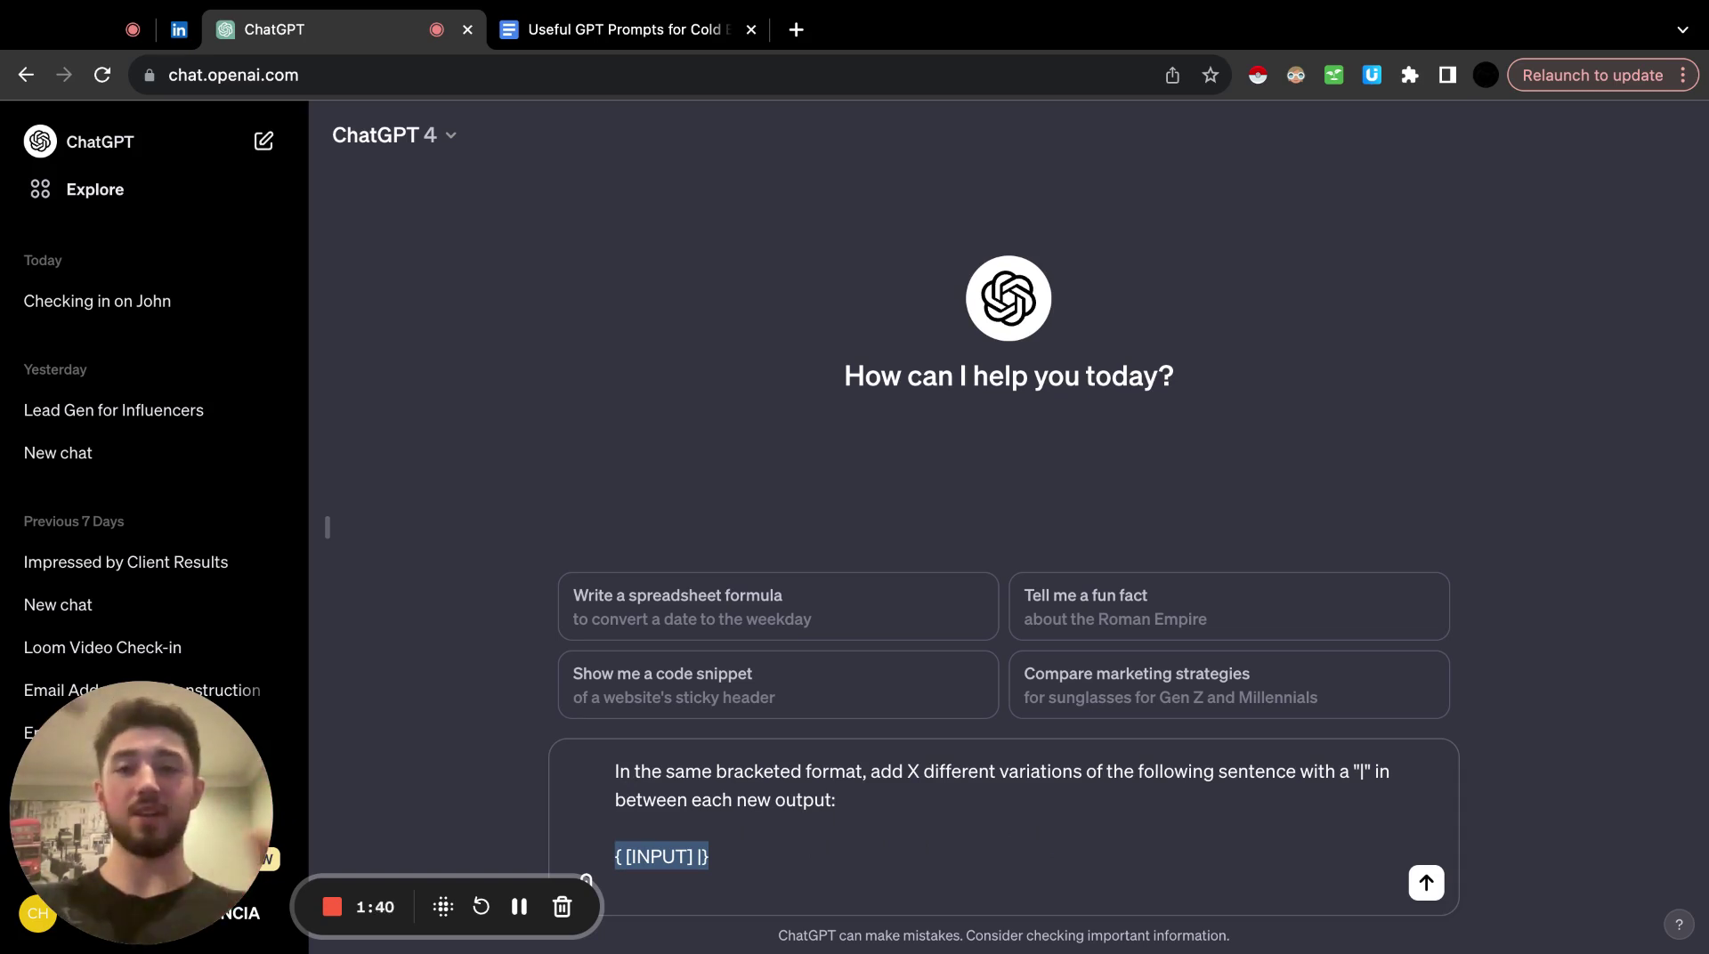
pyautogui.press('Left')
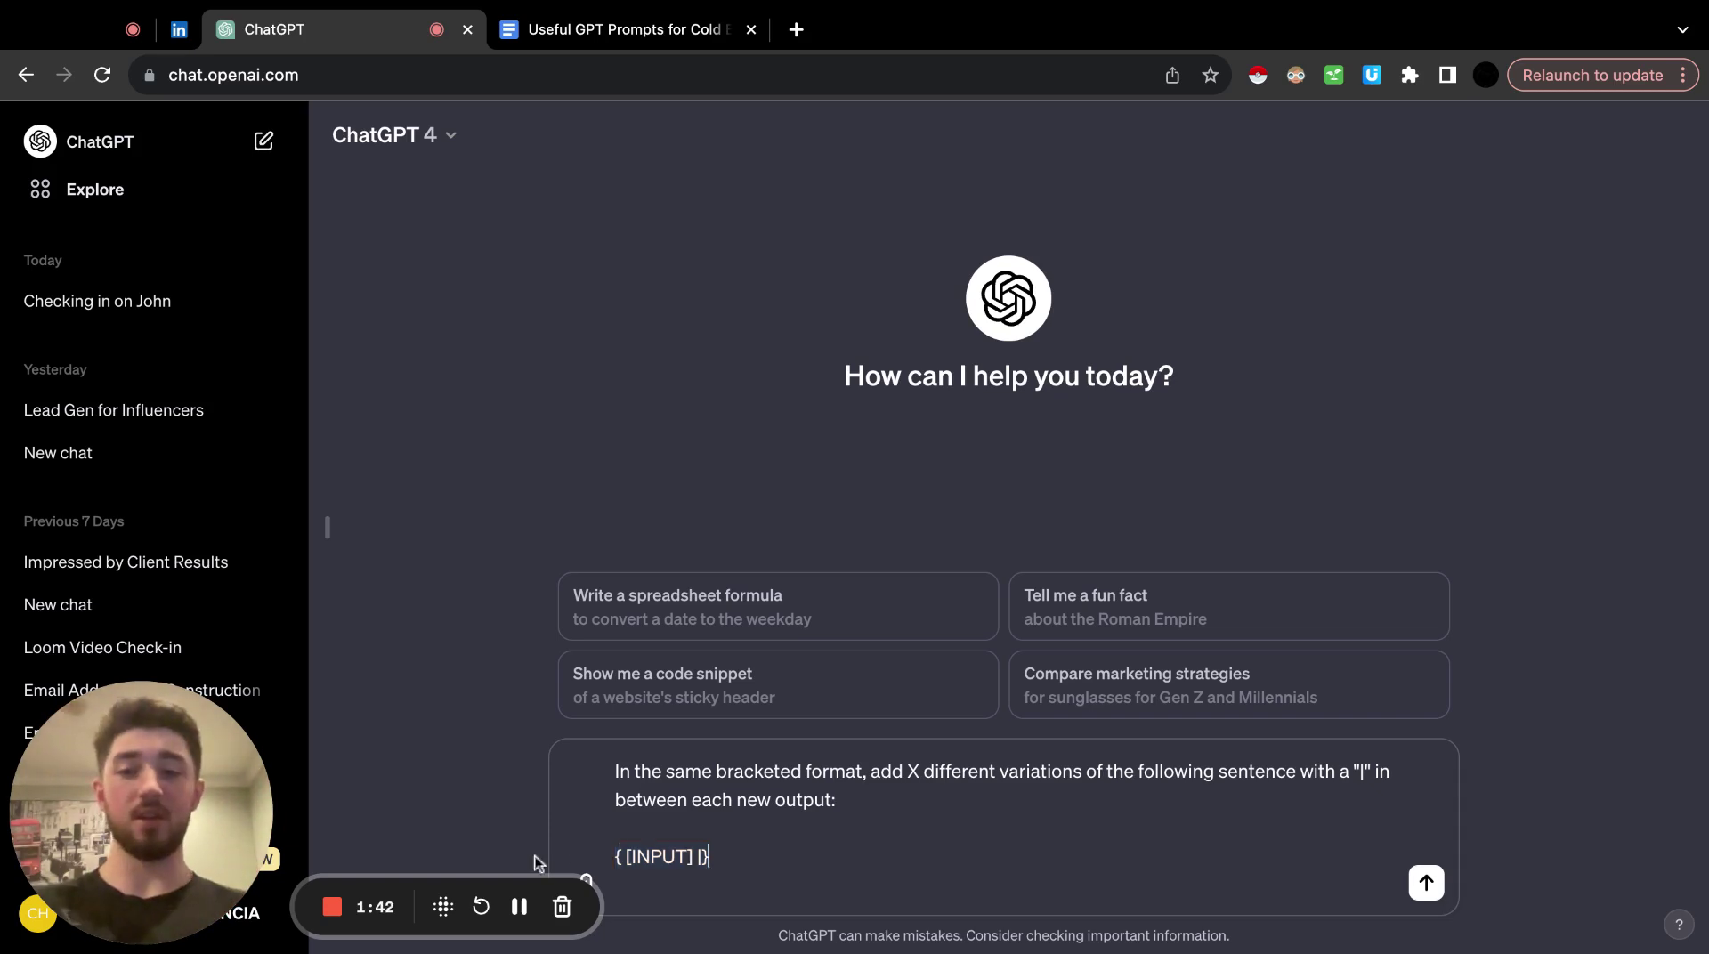
pyautogui.click(761, 856)
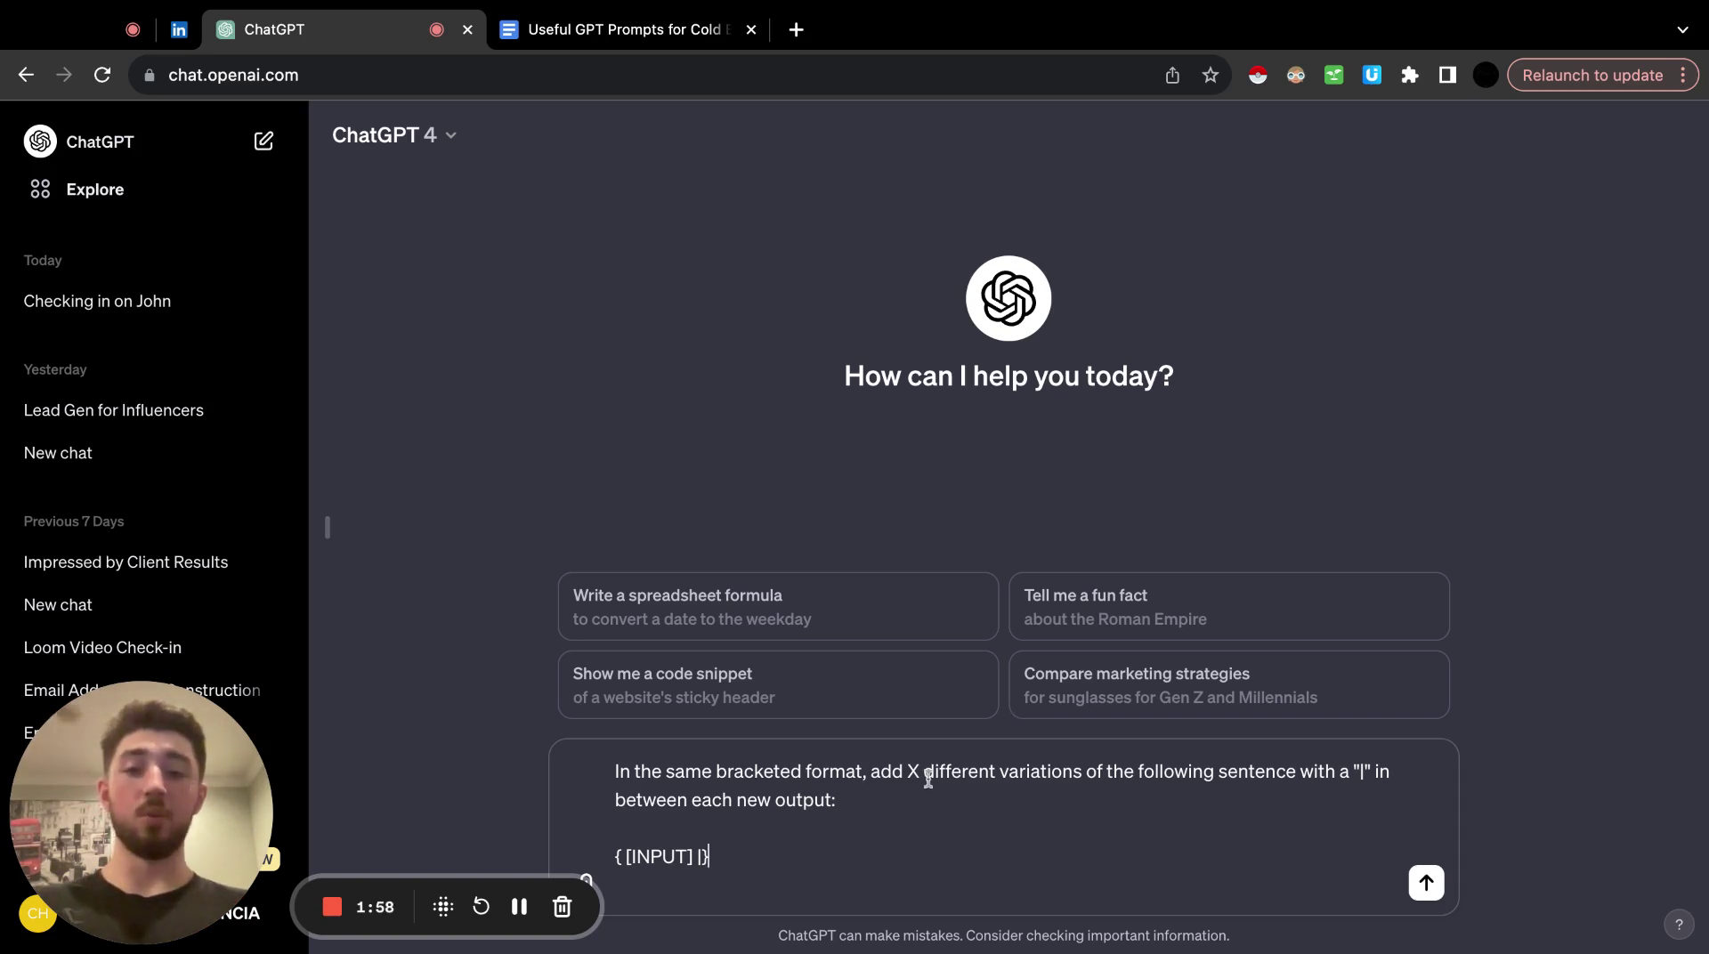
# Replace the X in the prompt with 5 as the number of variations.
pyautogui.moveTo(904, 772); pyautogui.dragTo(928, 774)
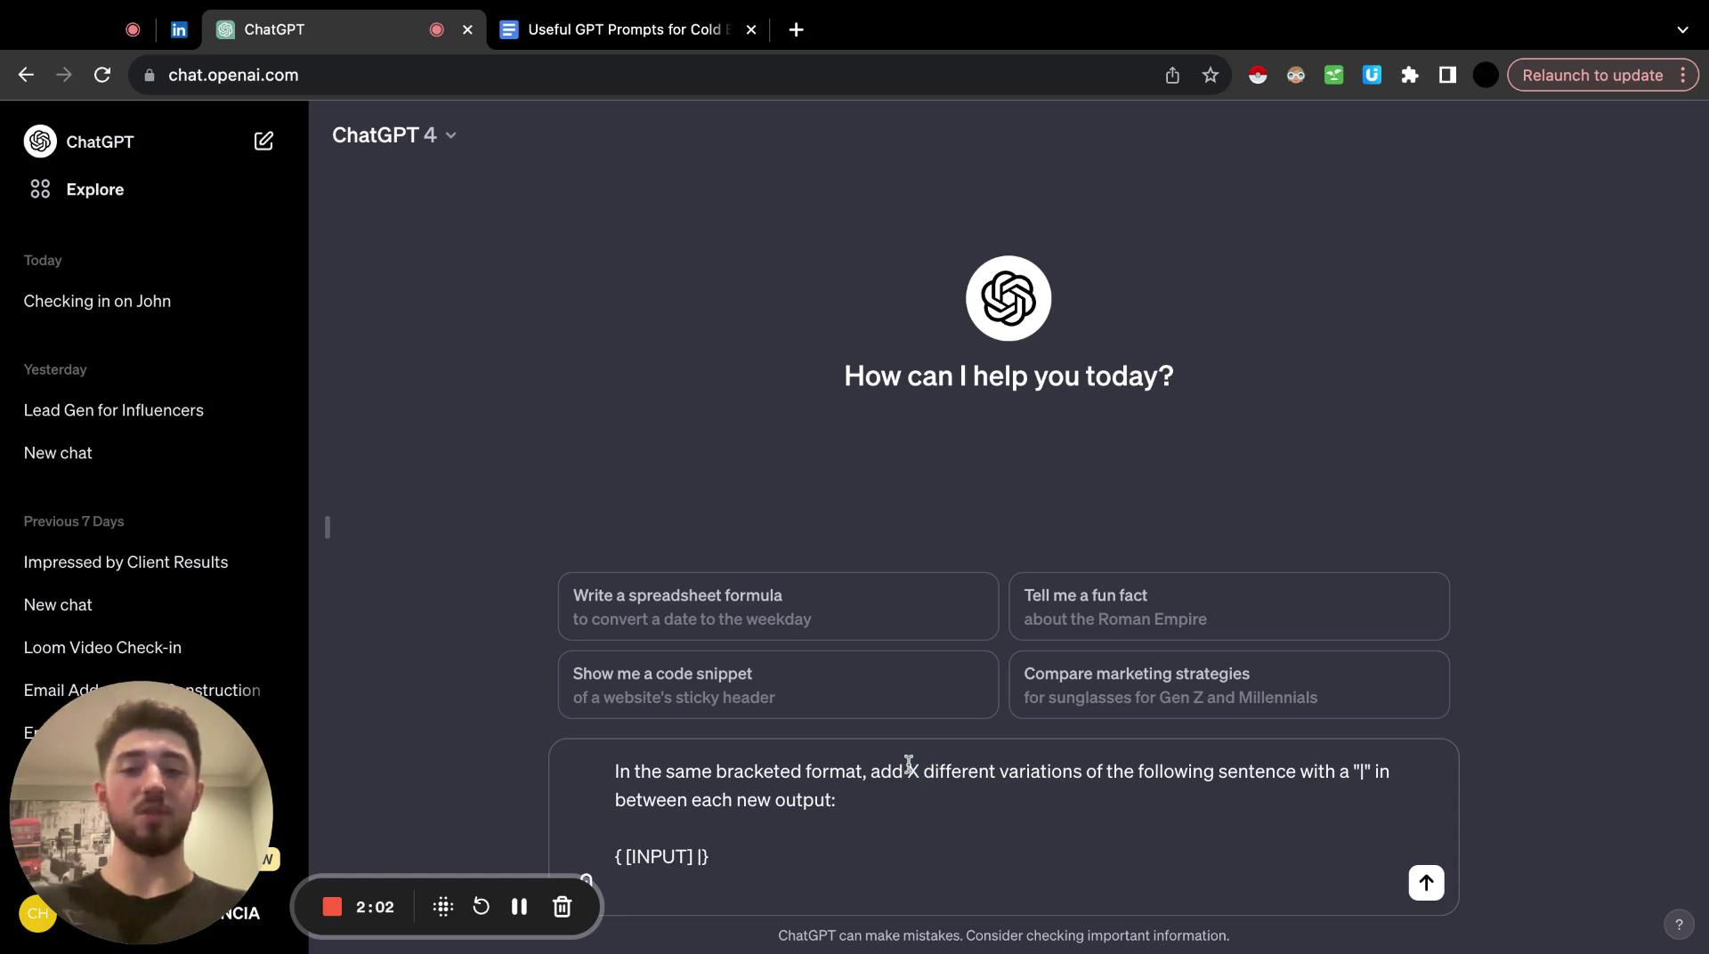
pyautogui.doubleClick(908, 767)
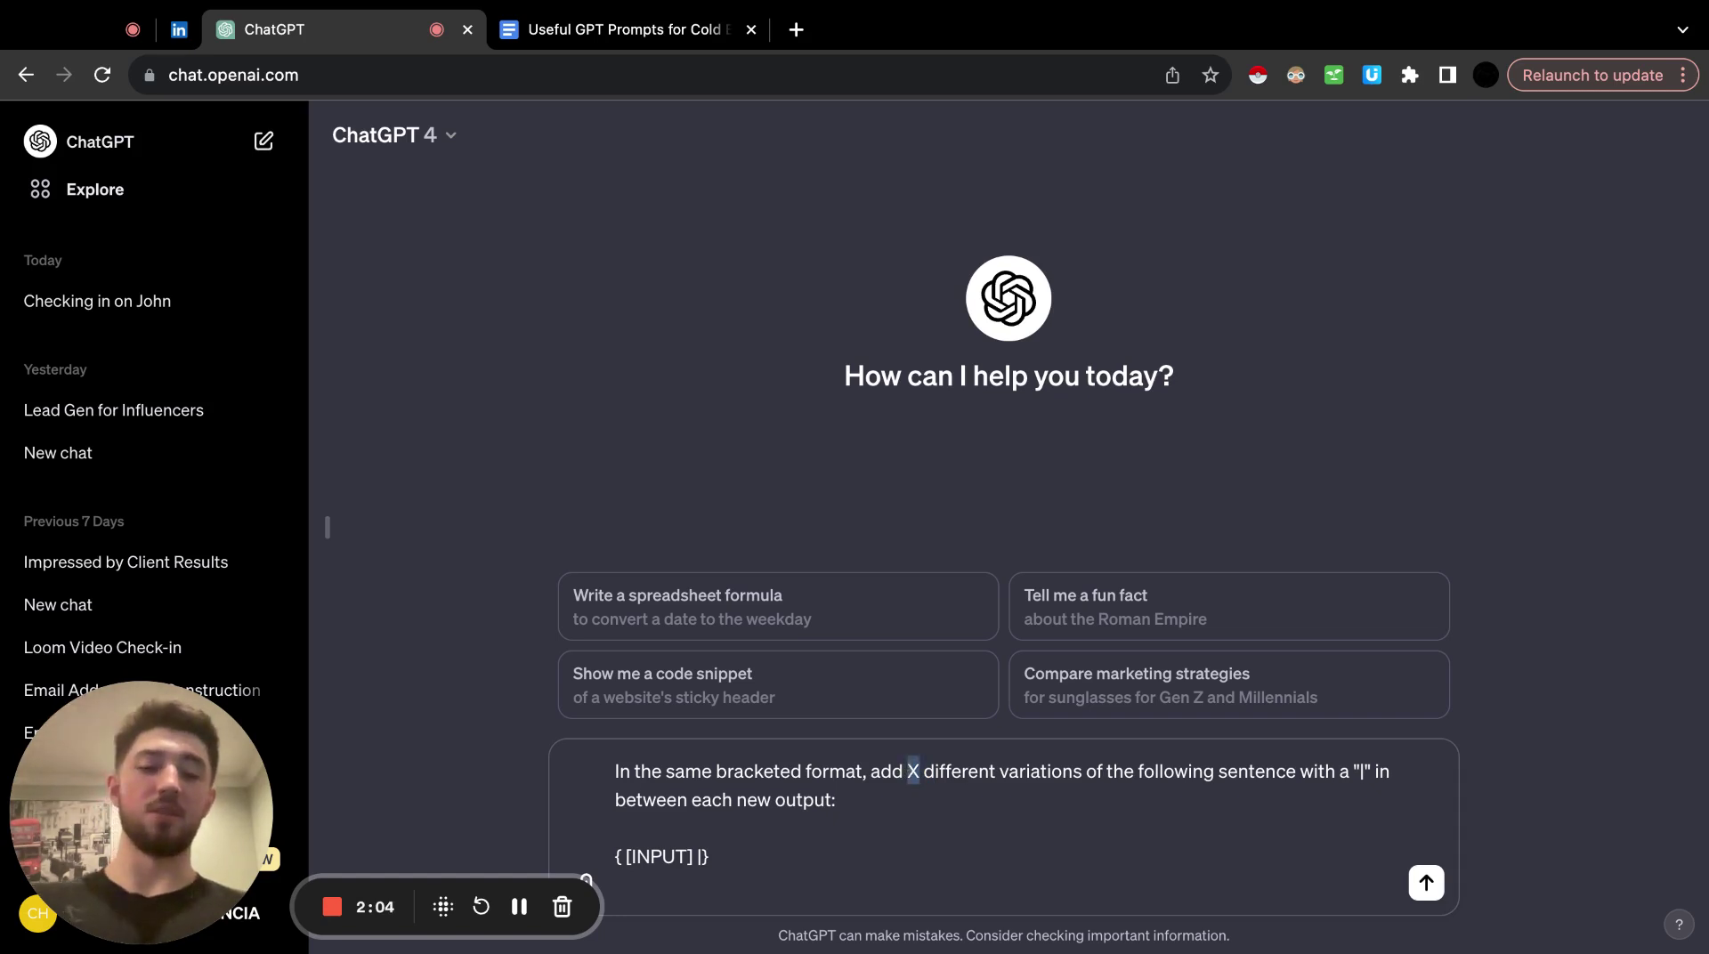
pyautogui.write('5')
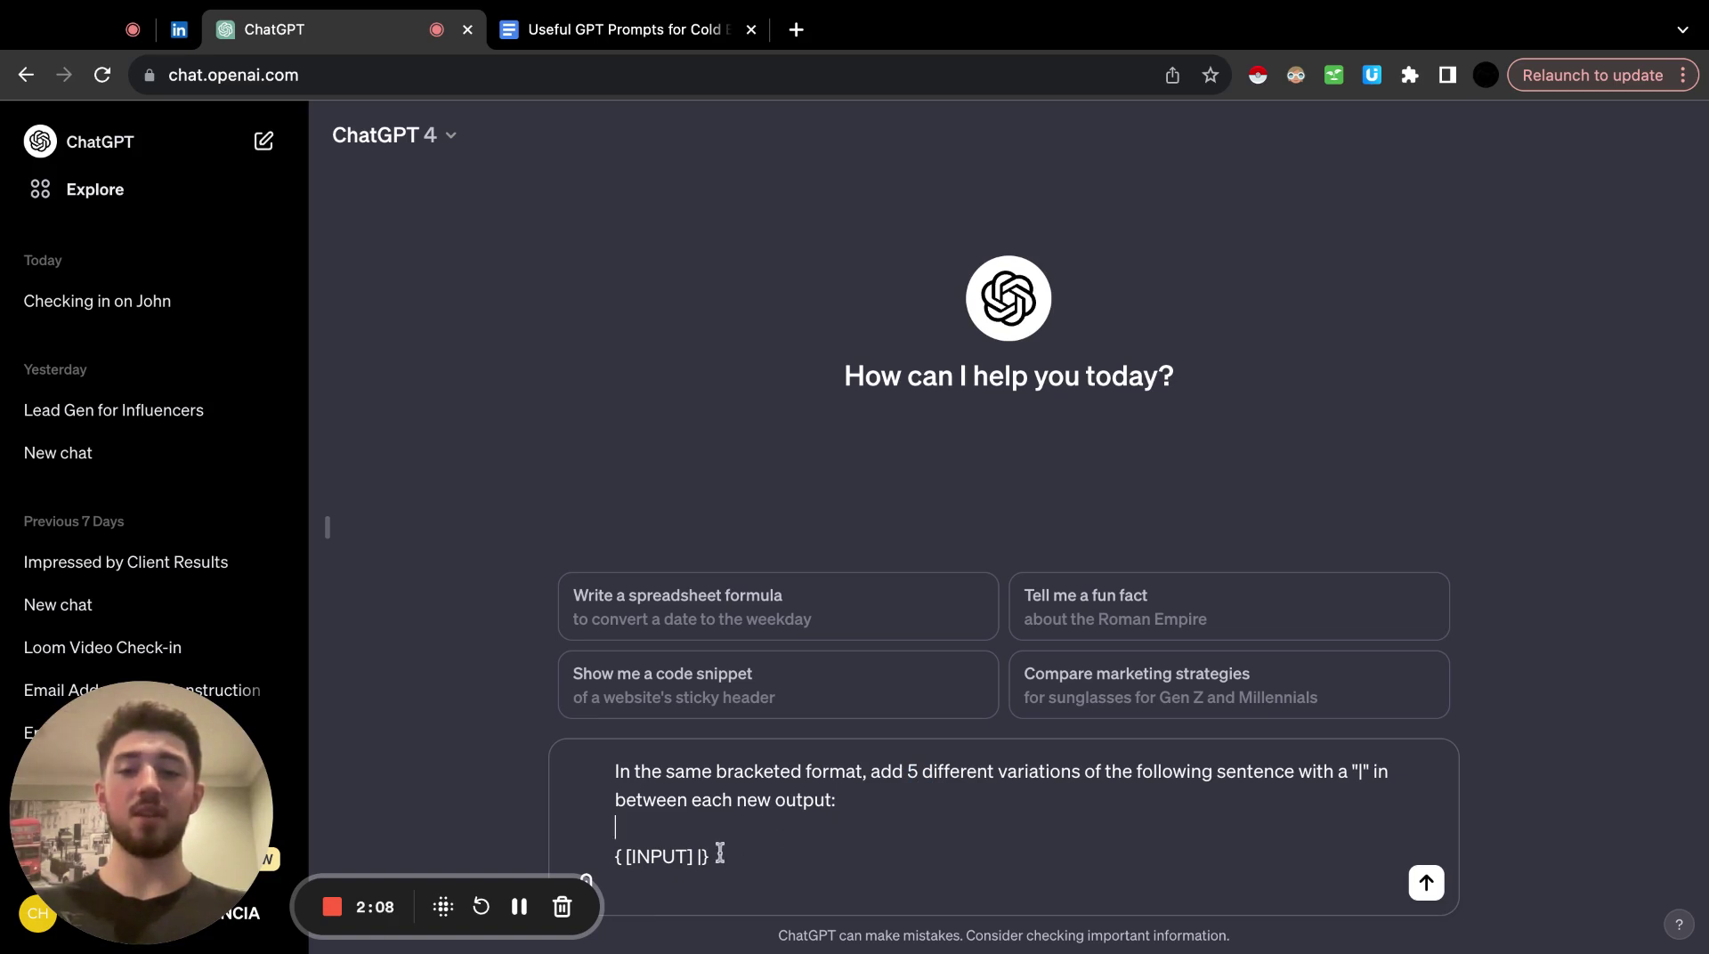
# Replace the [INPUT] placeholder inside the braces, before the pipe, with "We recently helped Nike generate $1,000,000 with our TikTok ads strategy".
pyautogui.moveTo(695, 858); pyautogui.dragTo(628, 856)
pyautogui.press('BackSpace')
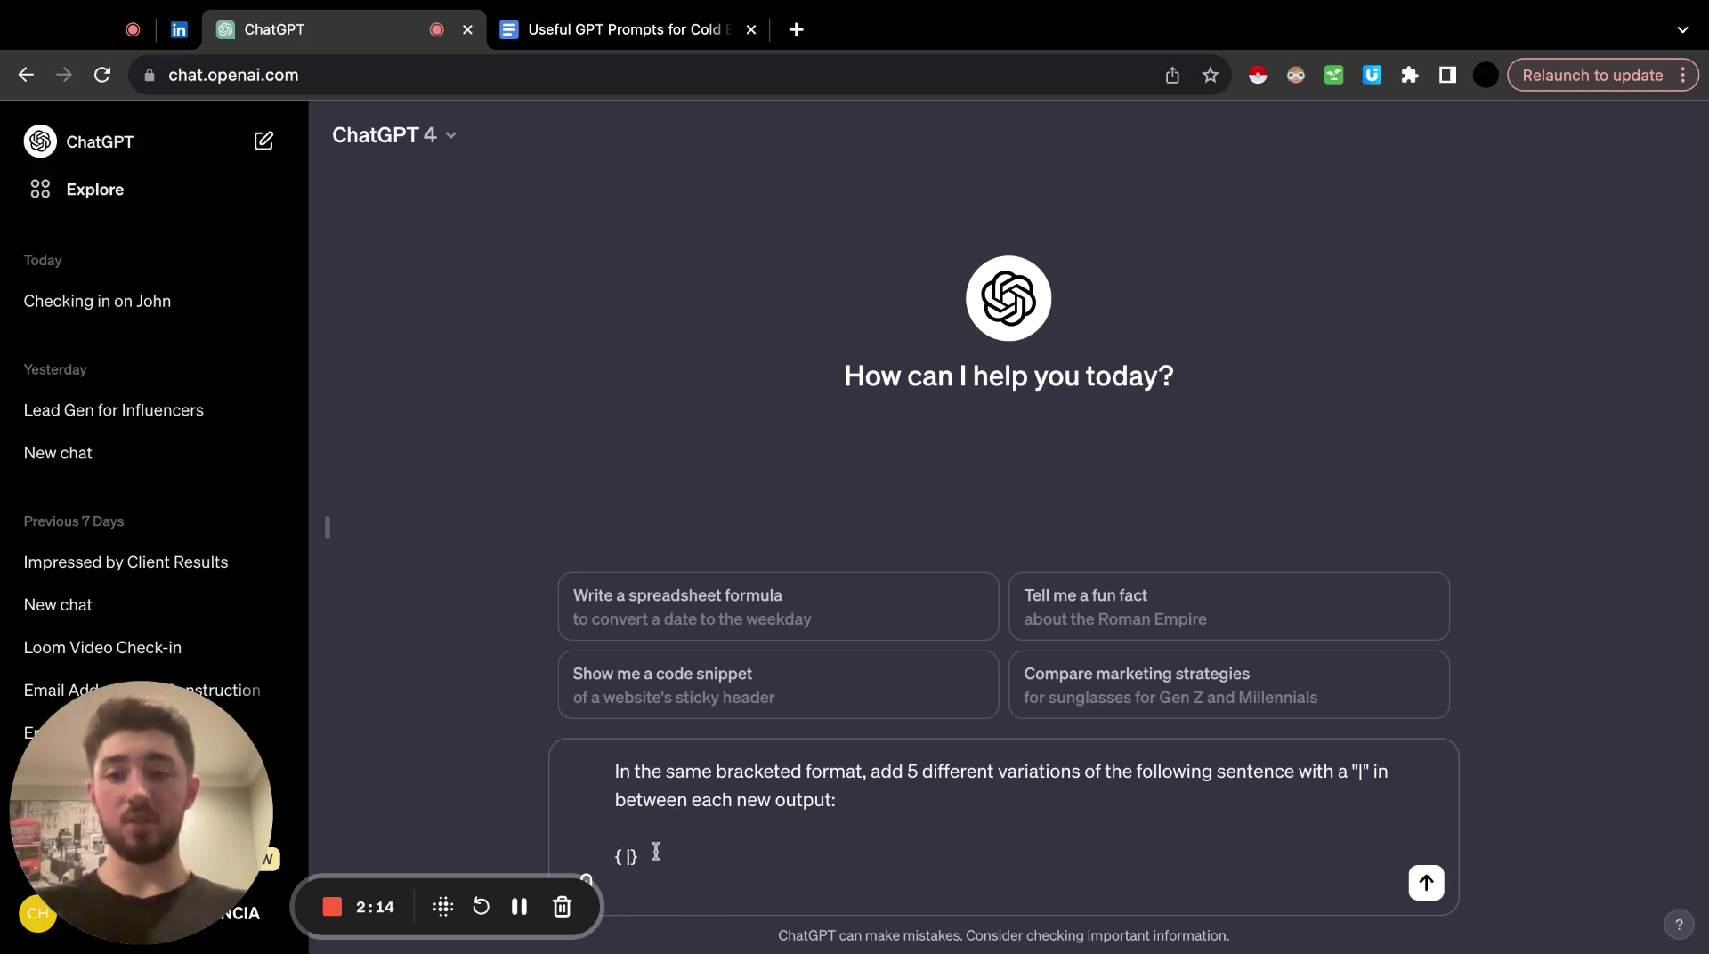
pyautogui.press('BackSpace')
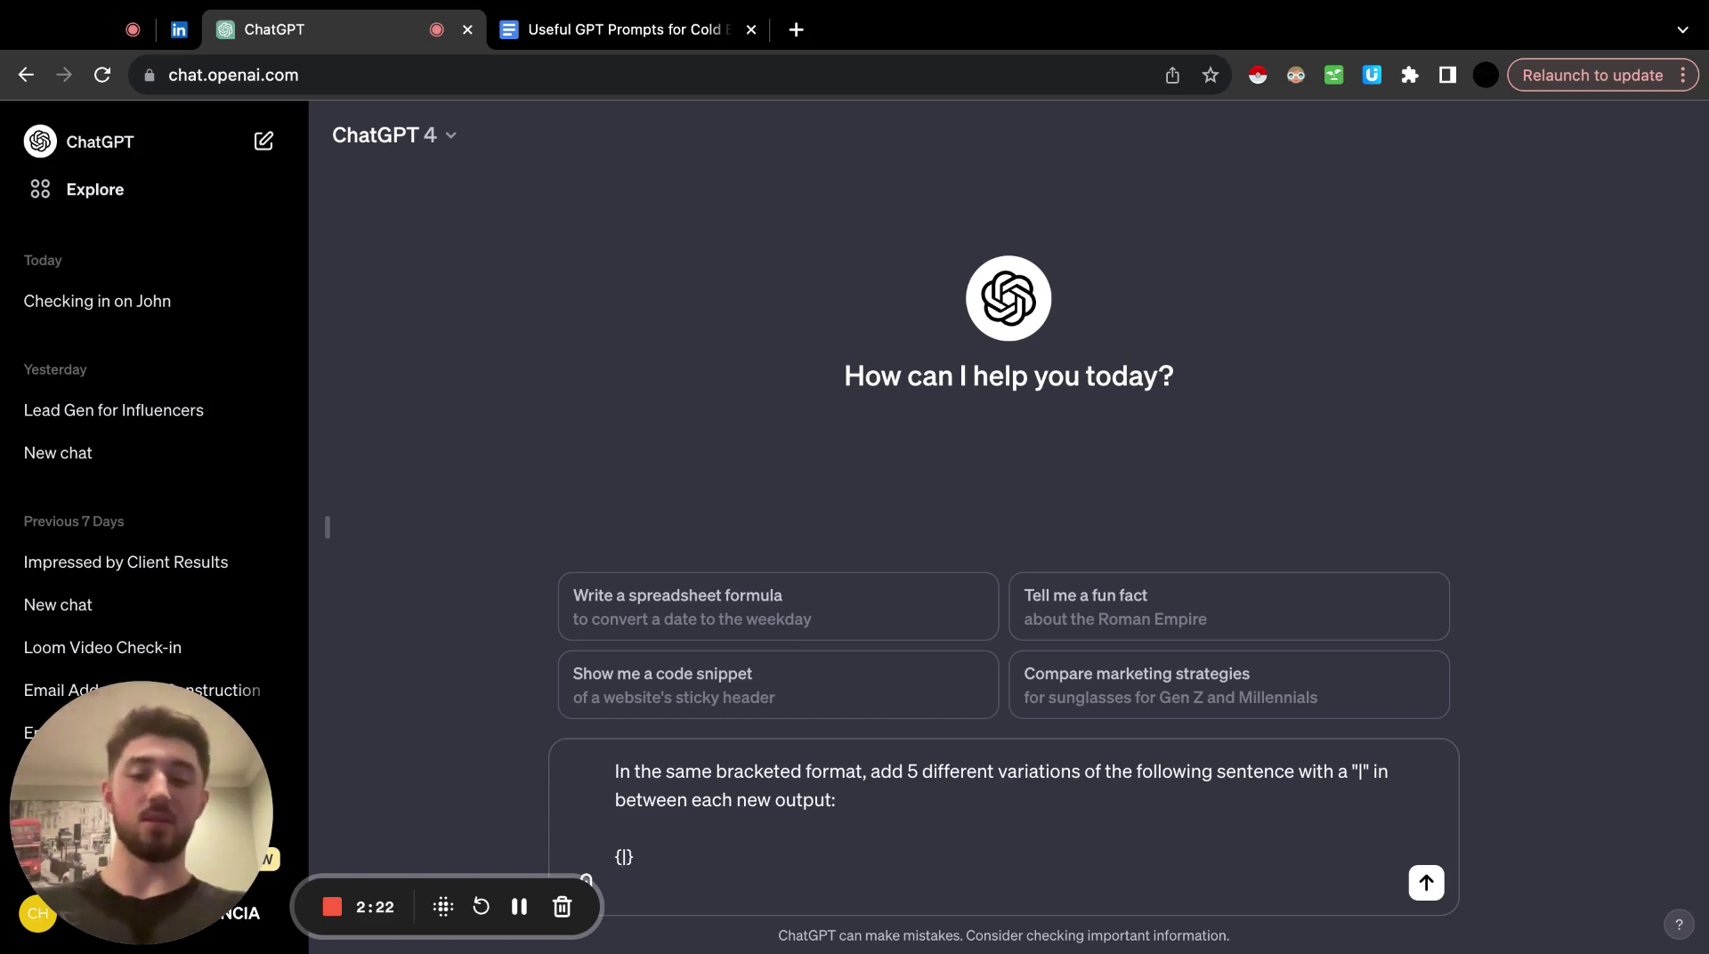
pyautogui.write('We recently ')
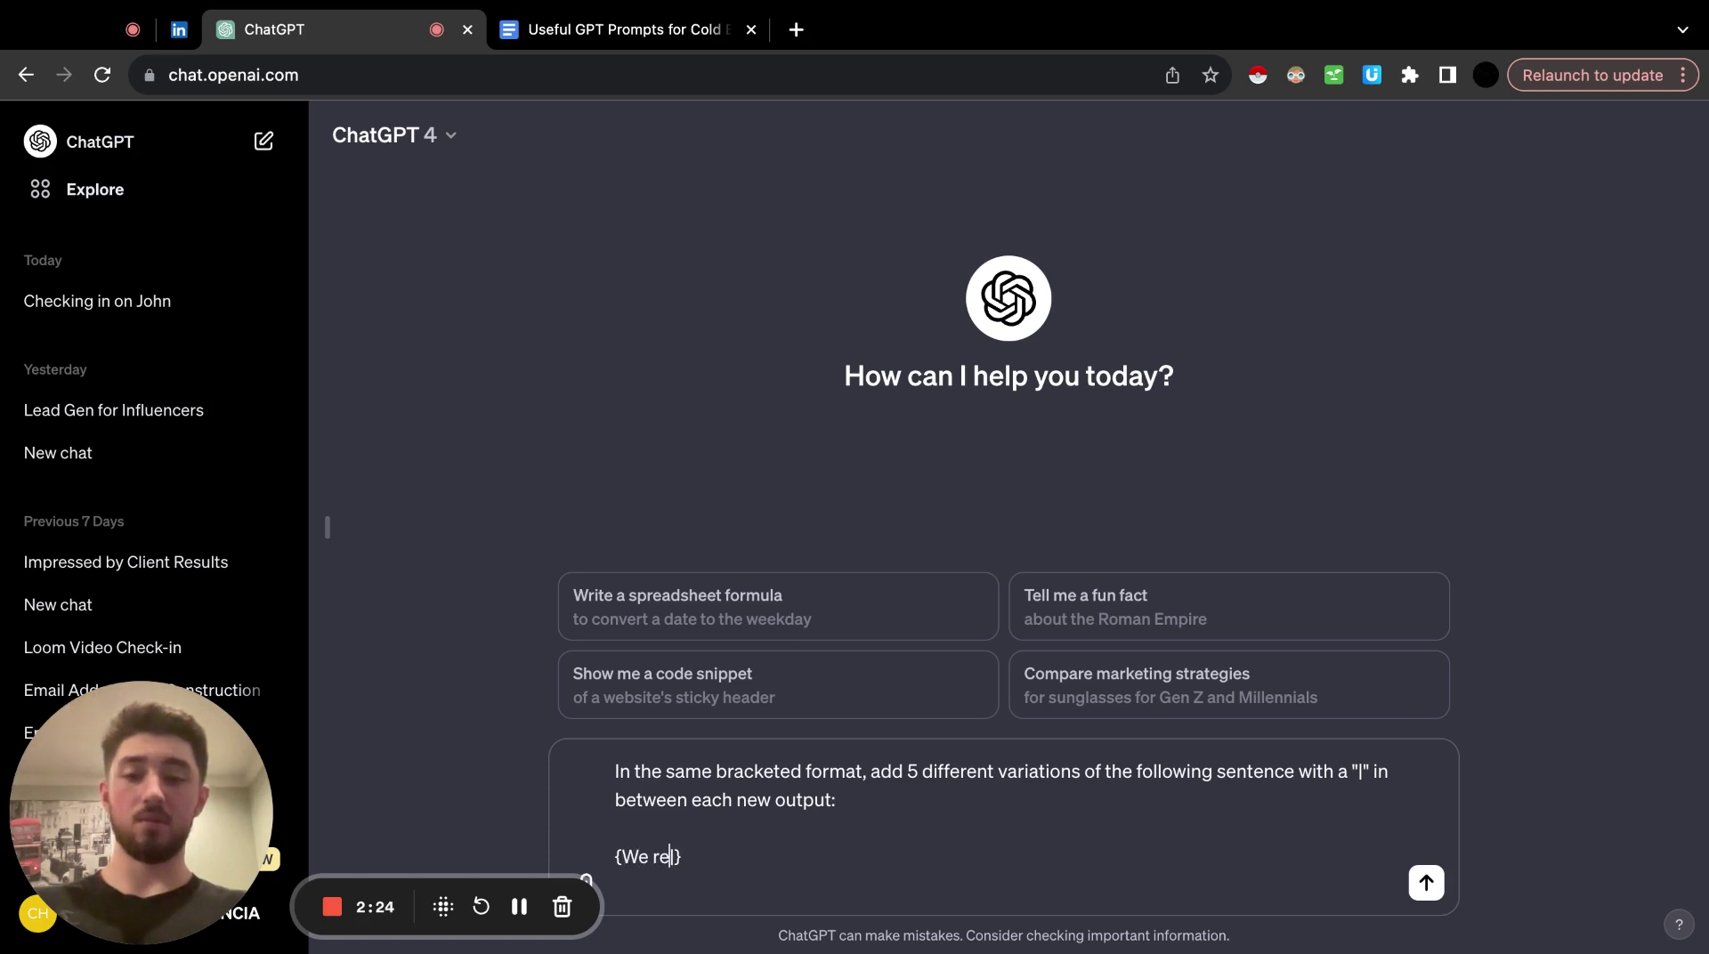
pyautogui.write('helped Nike')
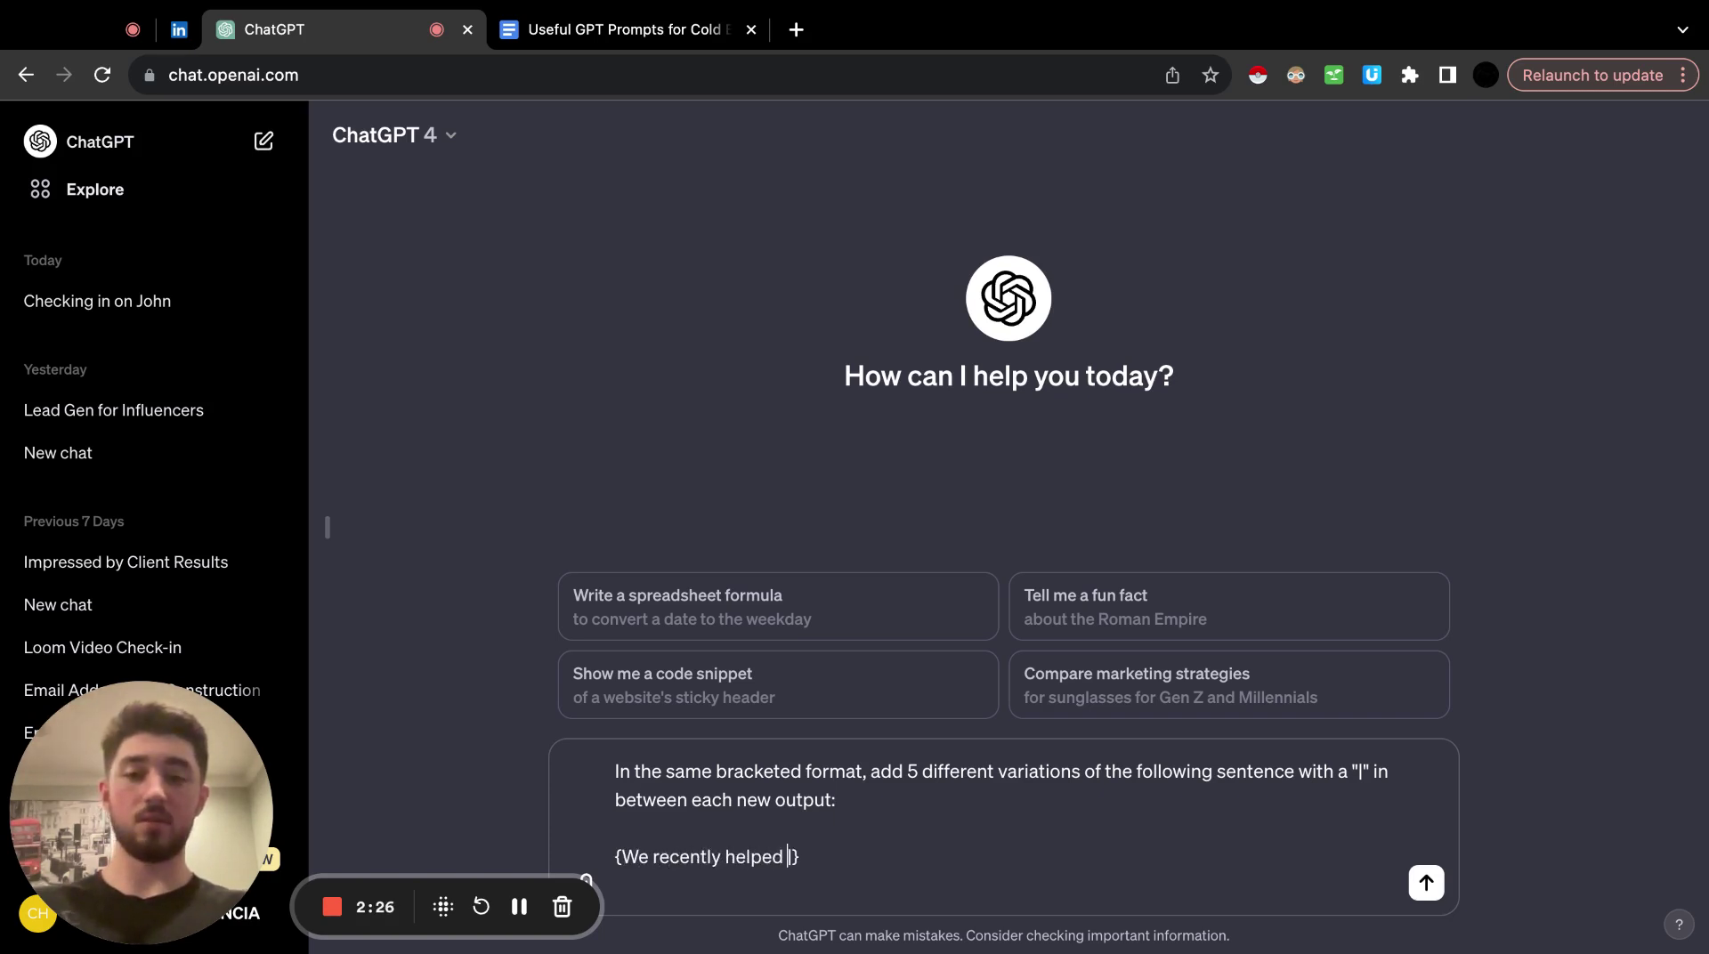
pyautogui.write(' generate ')
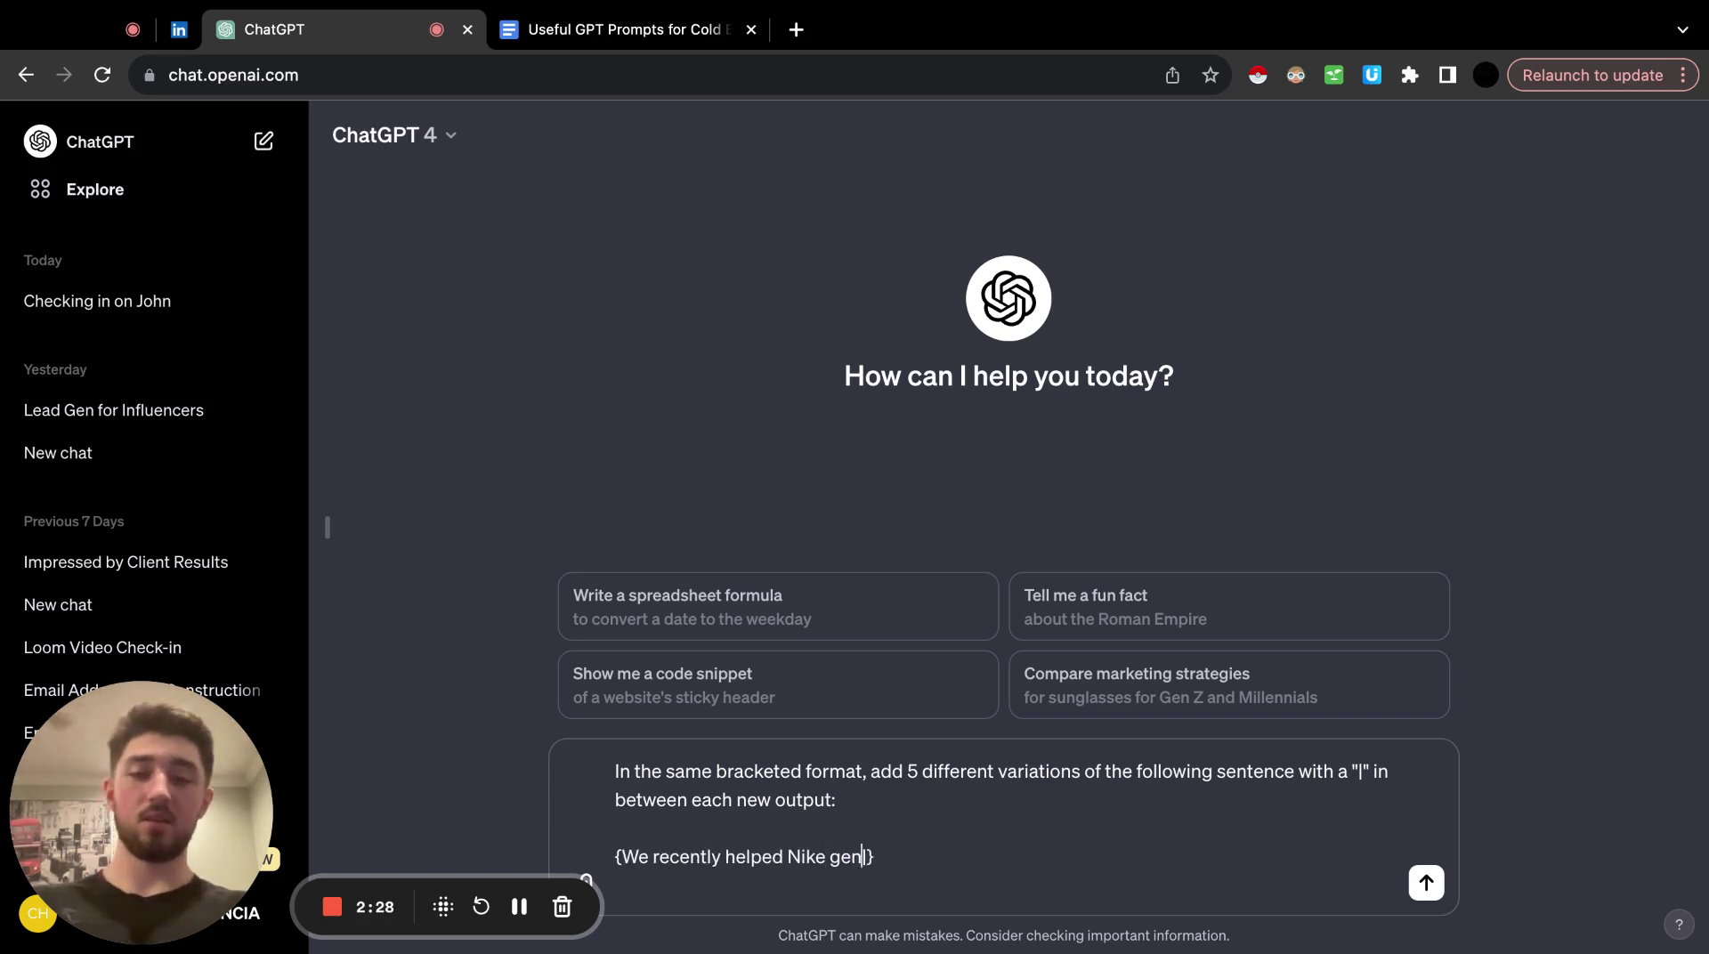
pyautogui.write('$1,000,')
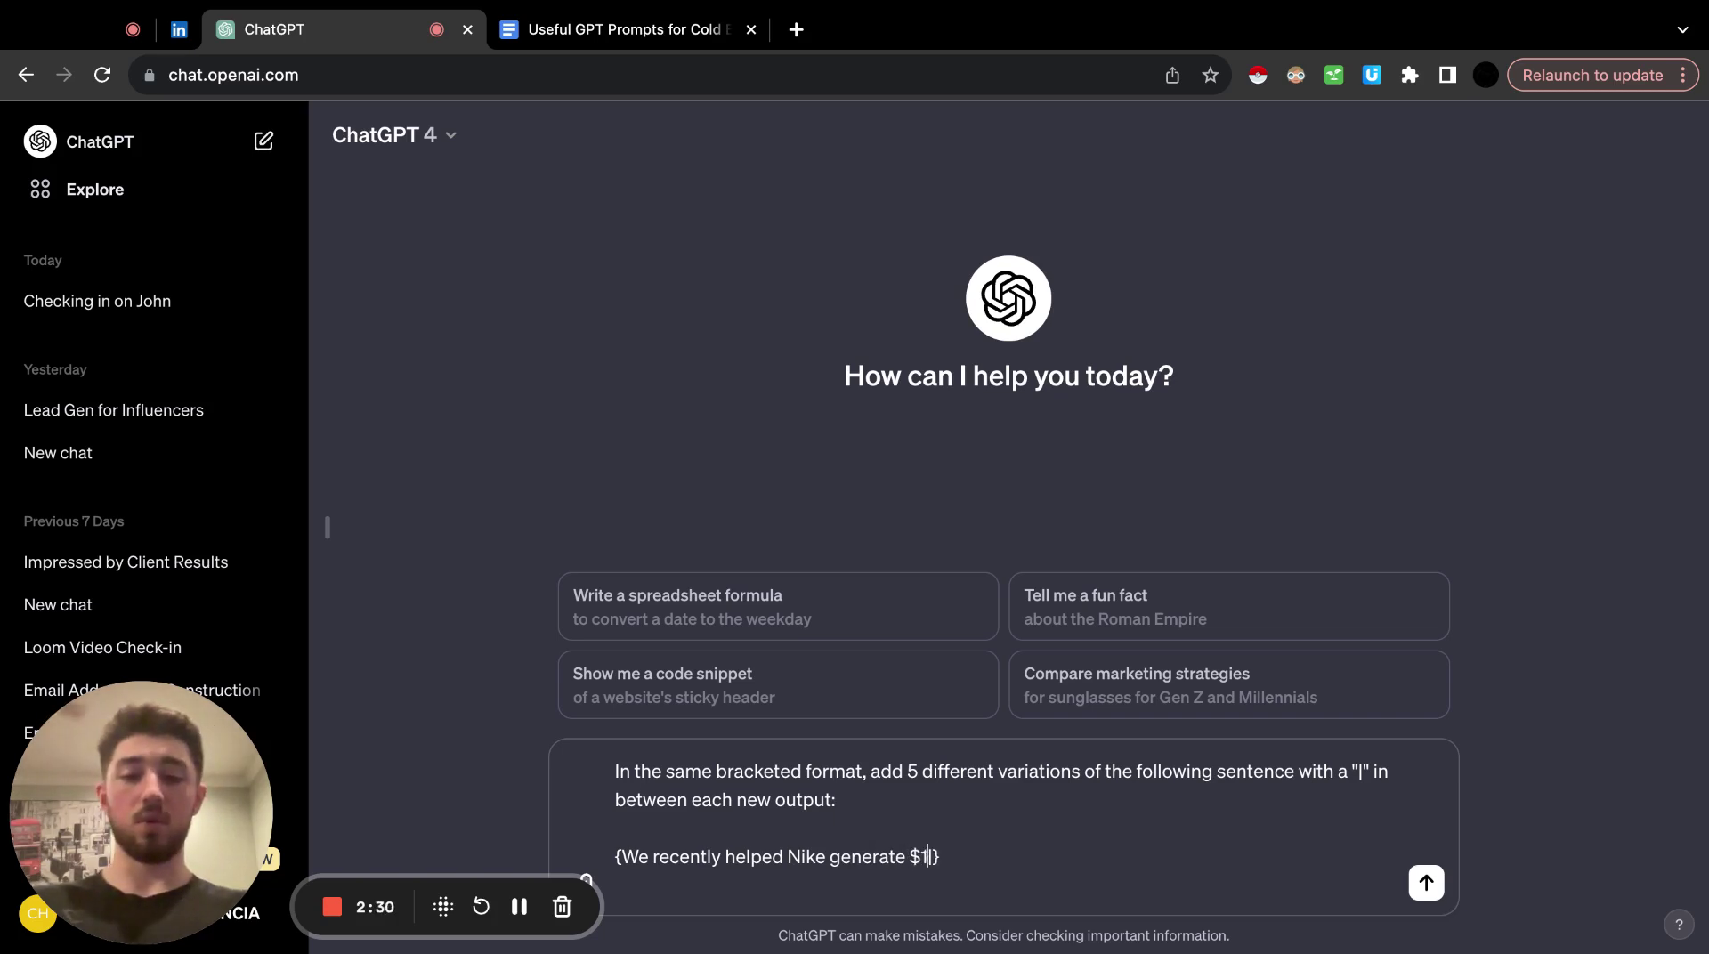
pyautogui.write('000 ')
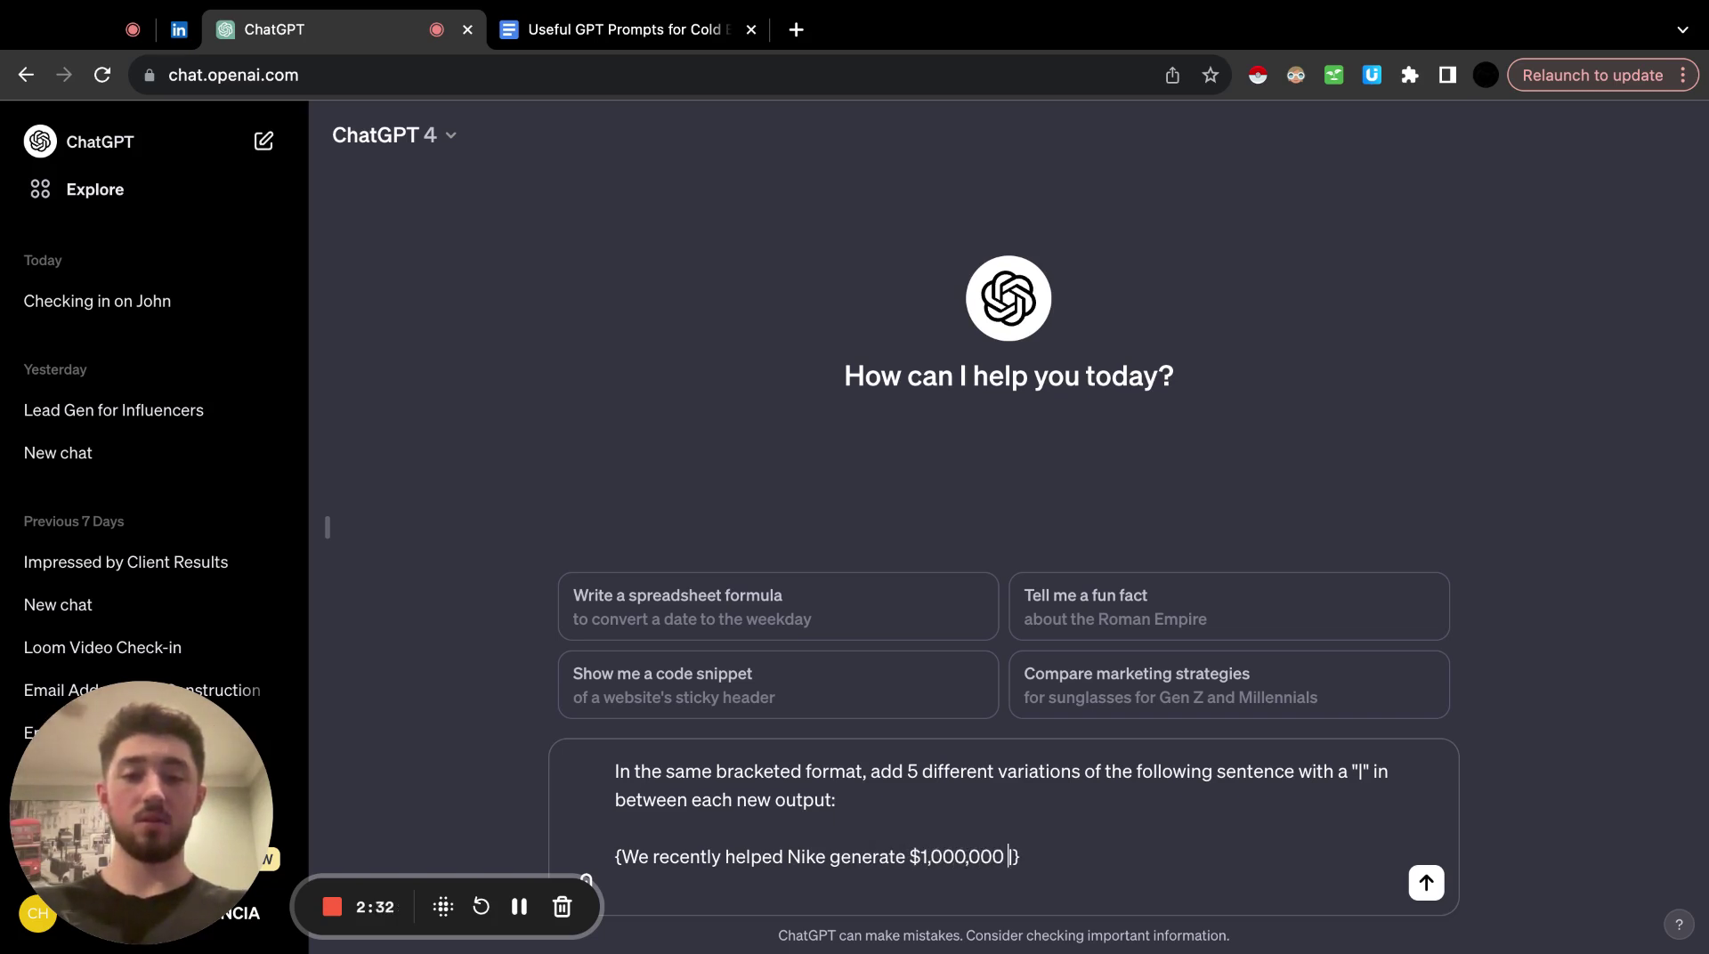
pyautogui.write('with our ')
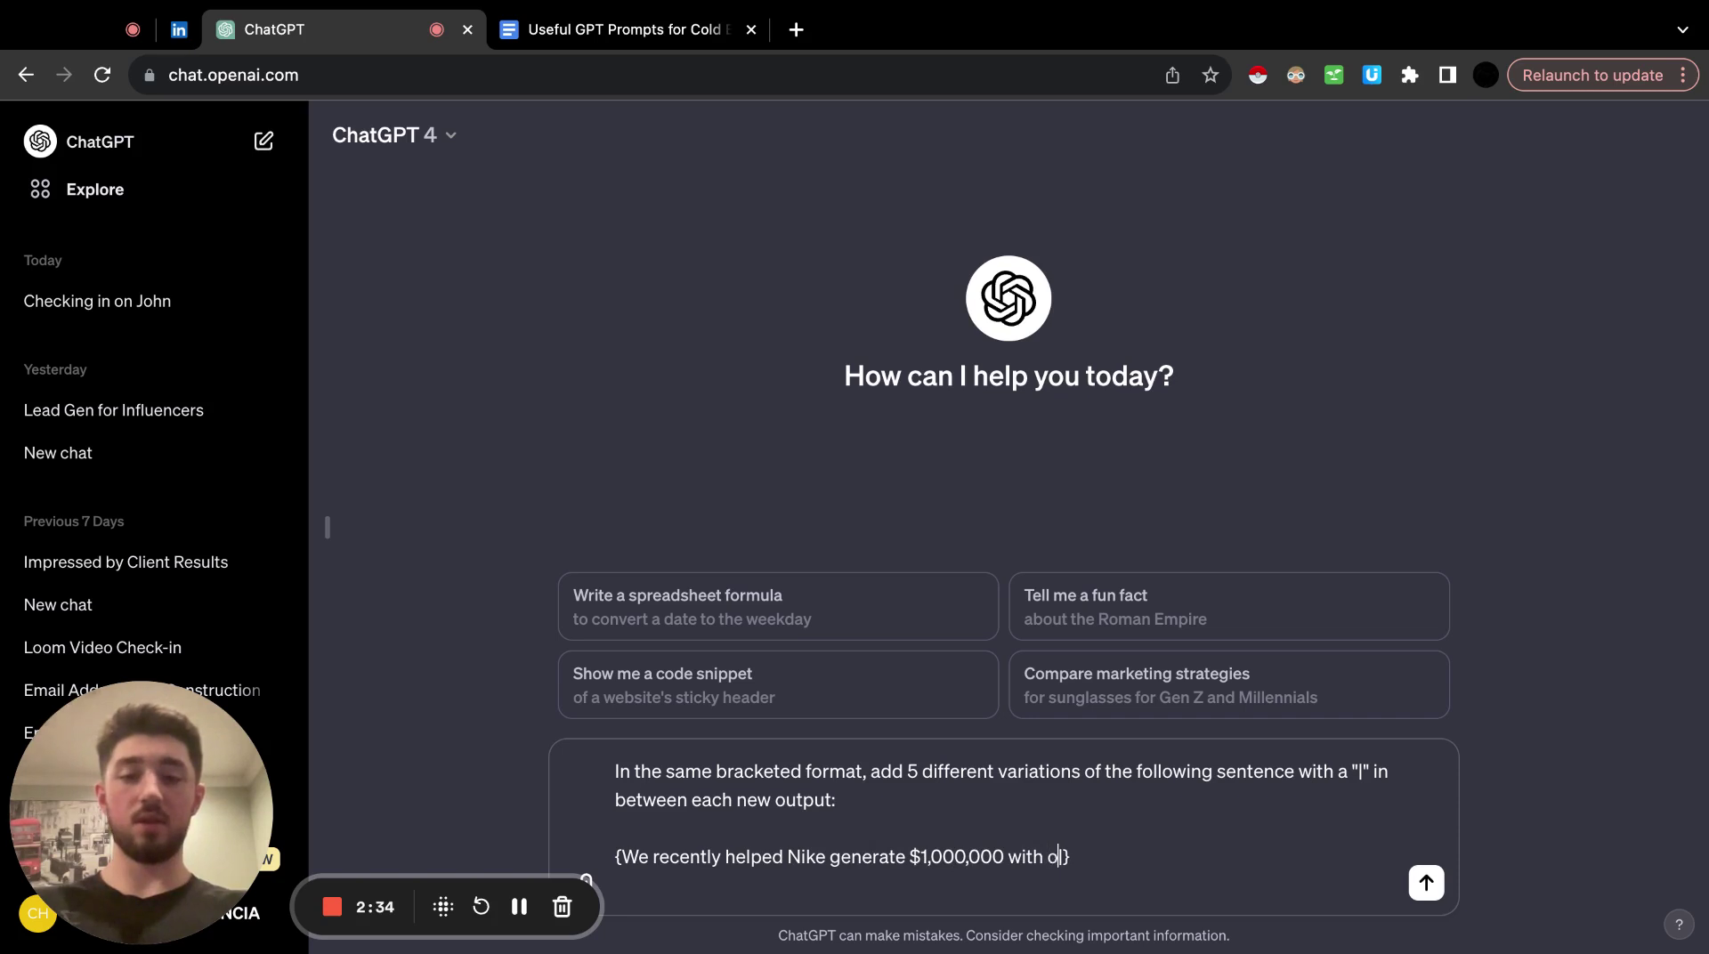
pyautogui.write('Tikt')
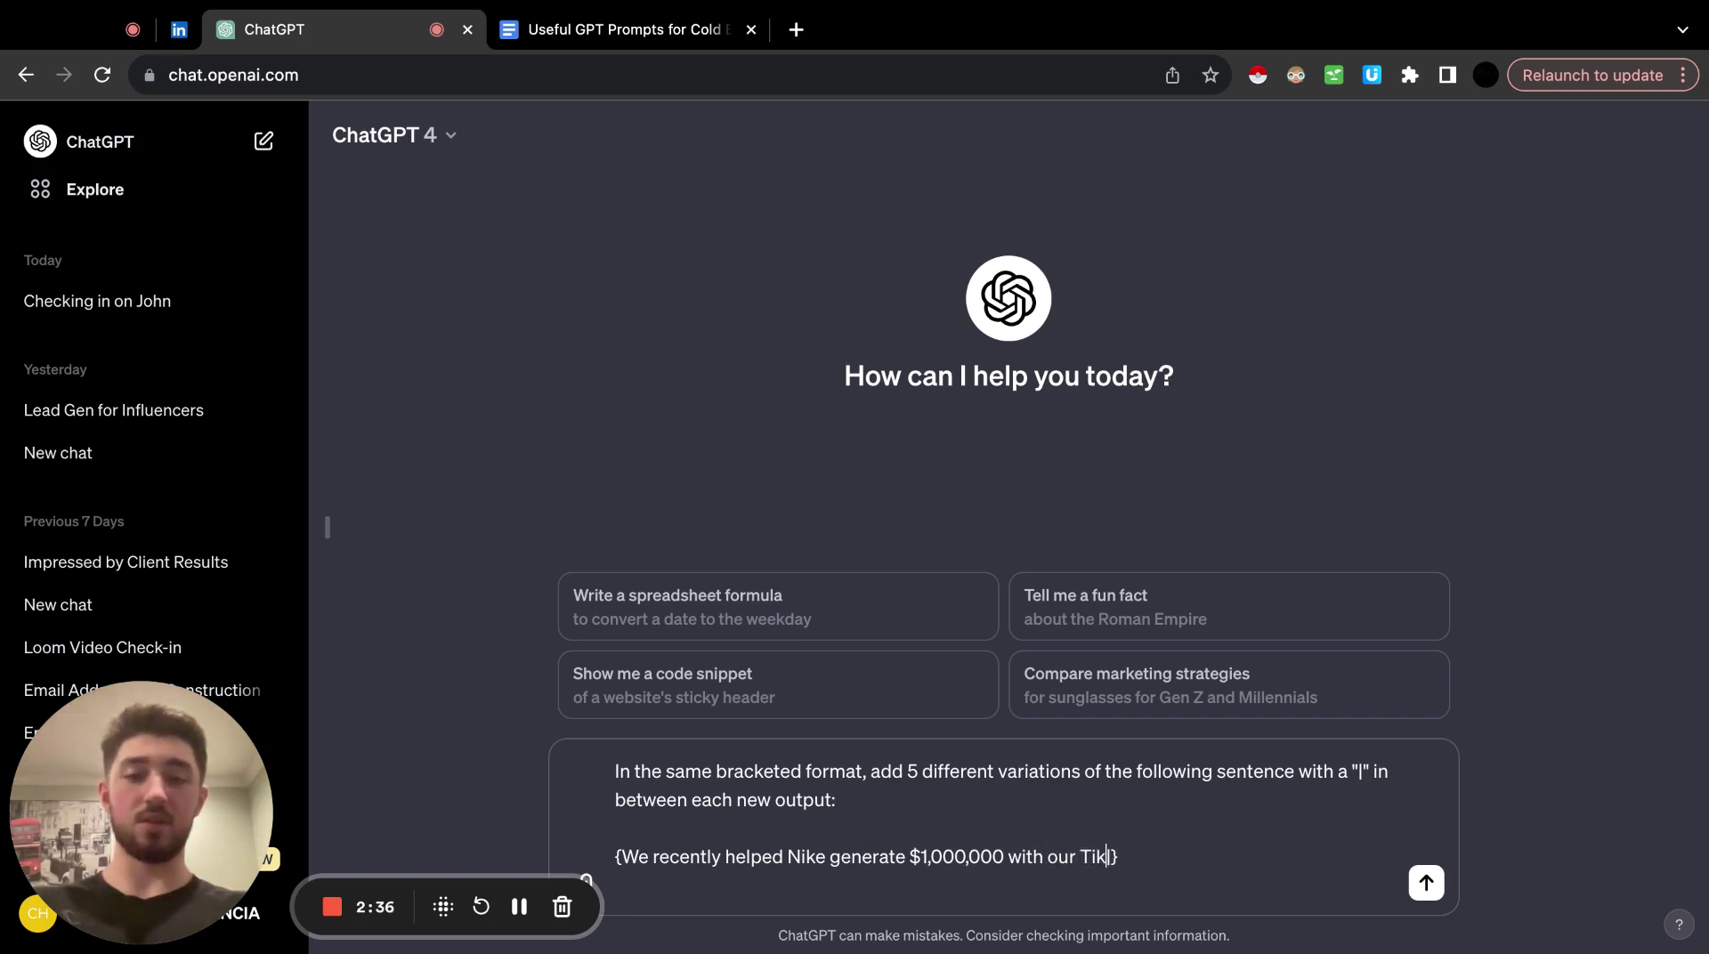
pyautogui.press('BackSpace')
pyautogui.write('Tok ads s')
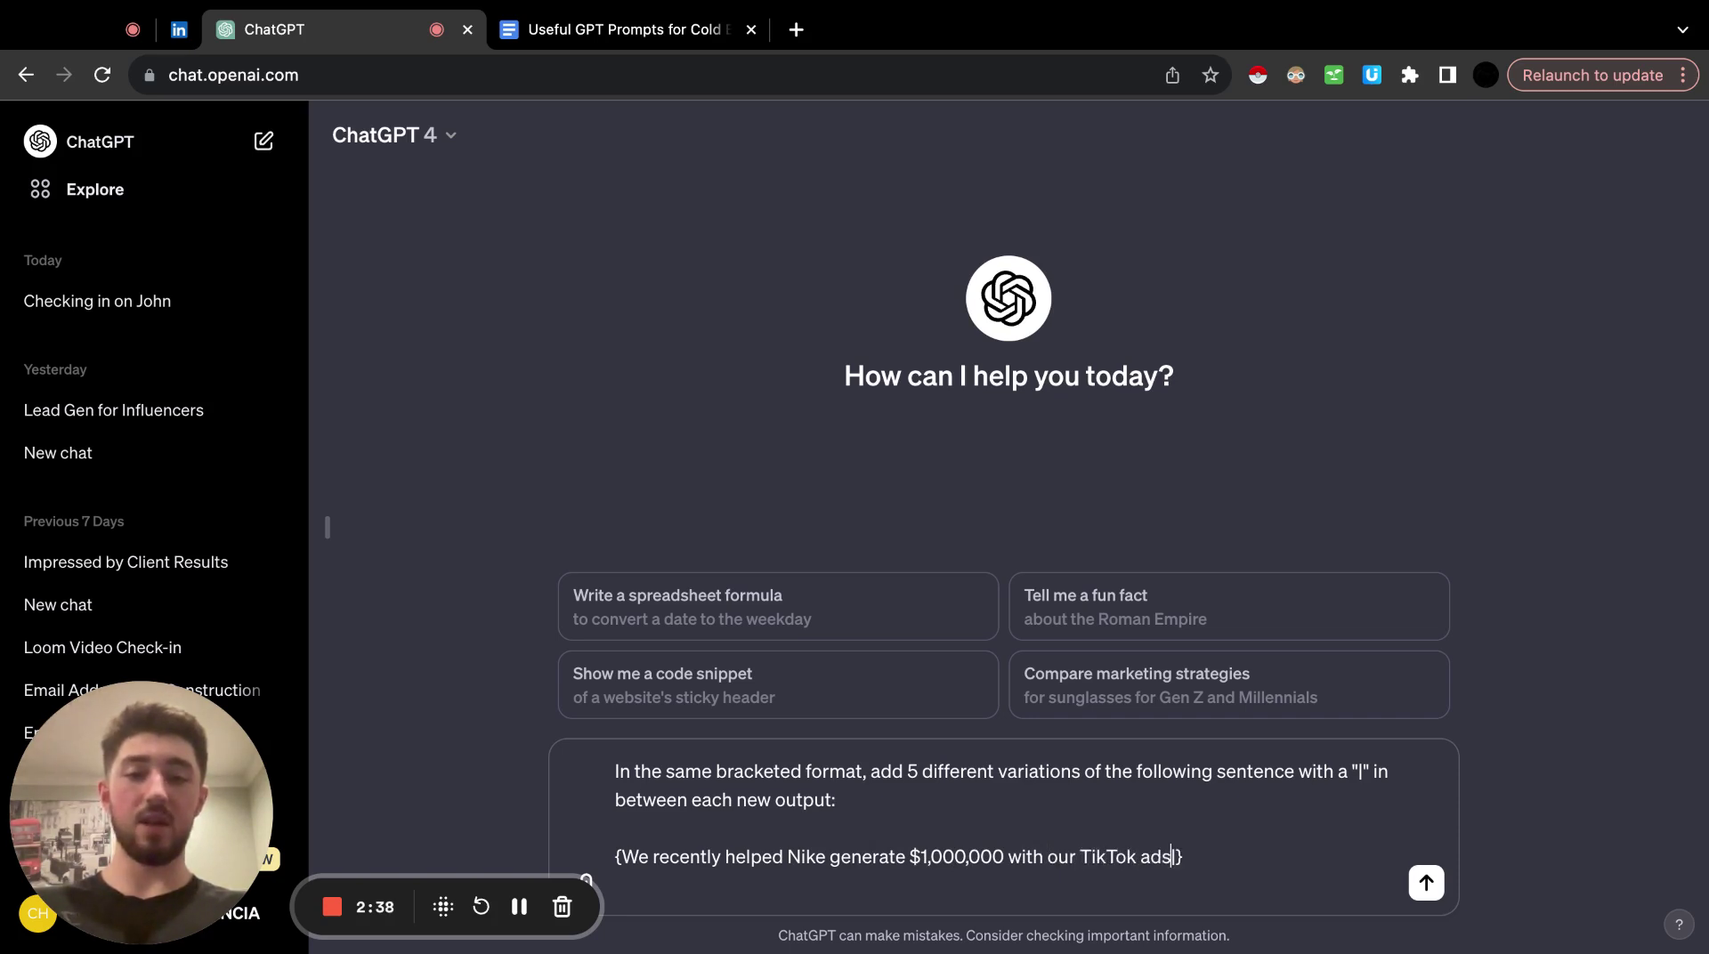
pyautogui.write('trategy')
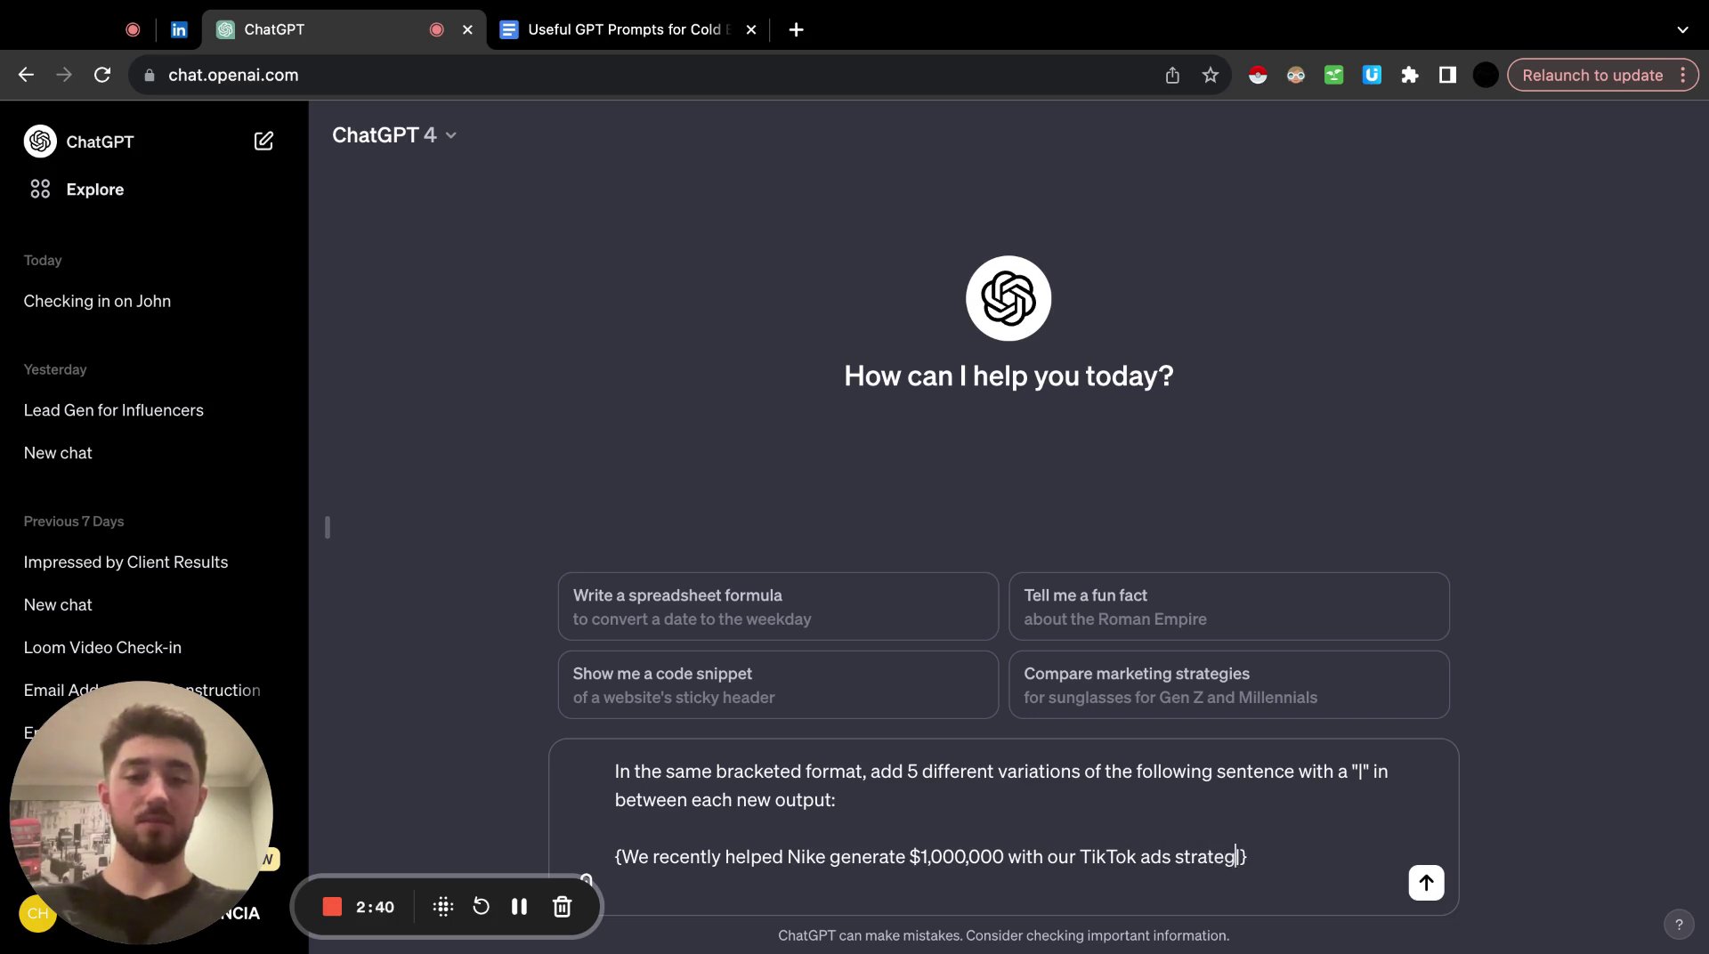
# End the example sentence with a period before the pipe and send the prompt.
pyautogui.write('.')
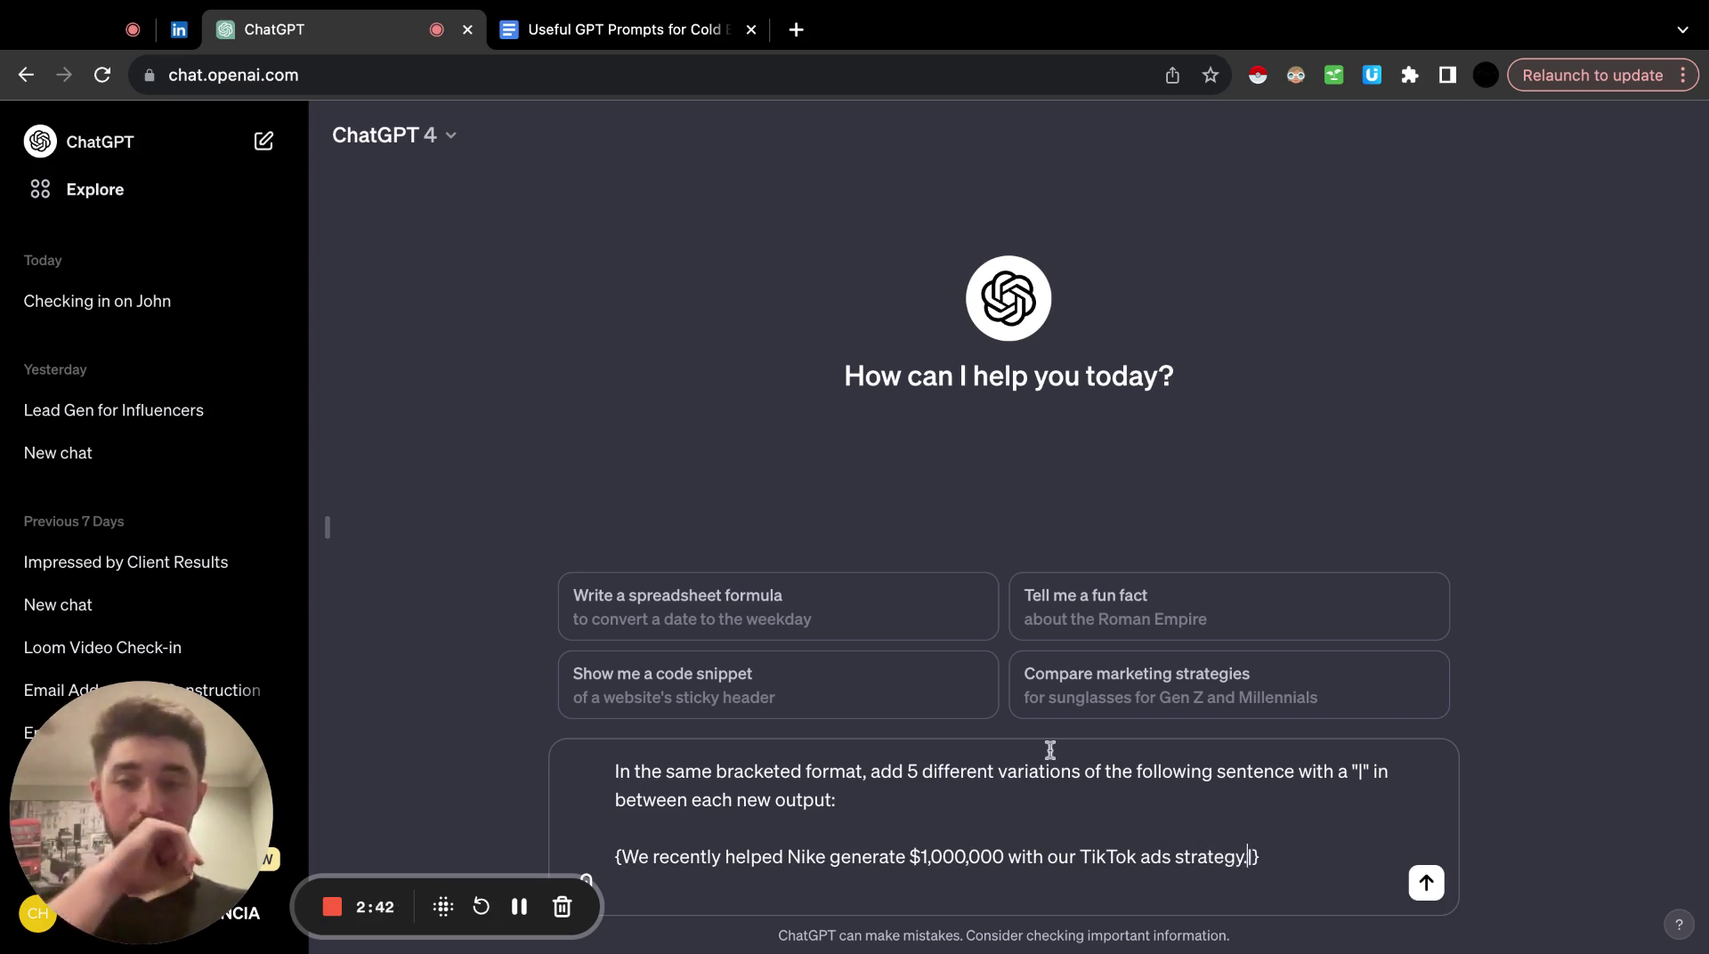
pyautogui.click(1425, 882)
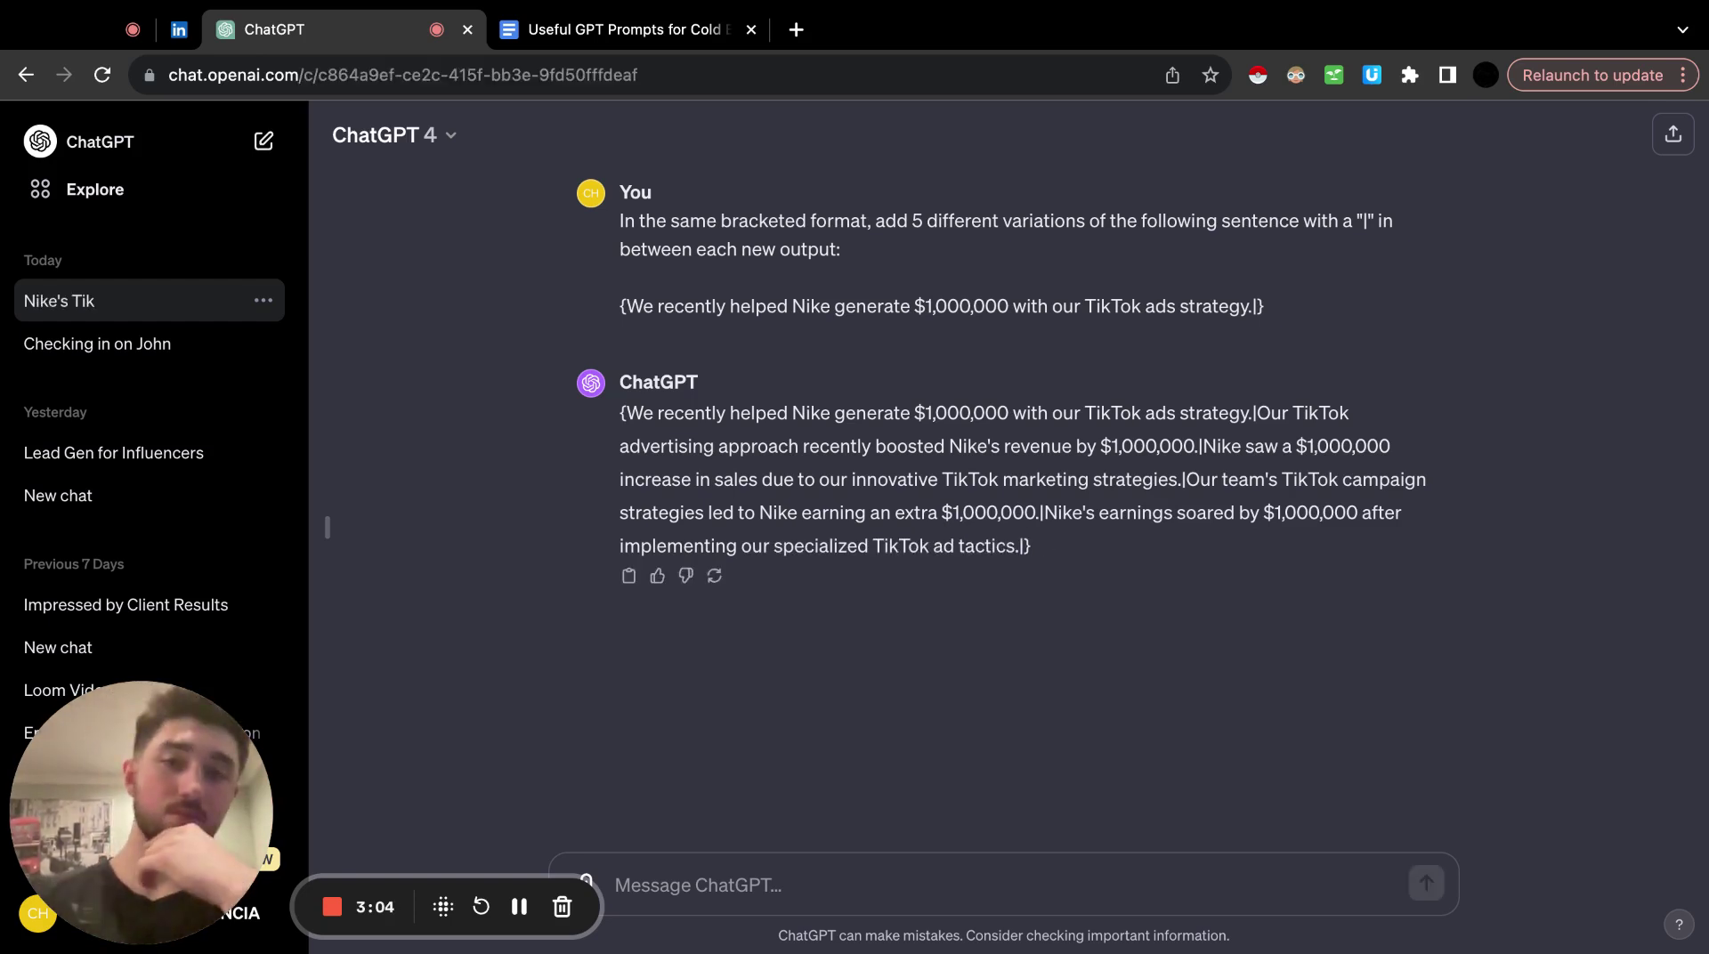
# Review the generated sentence variations, including the pipe separators and the closing brace.
pyautogui.moveTo(623, 413); pyautogui.dragTo(1166, 417)
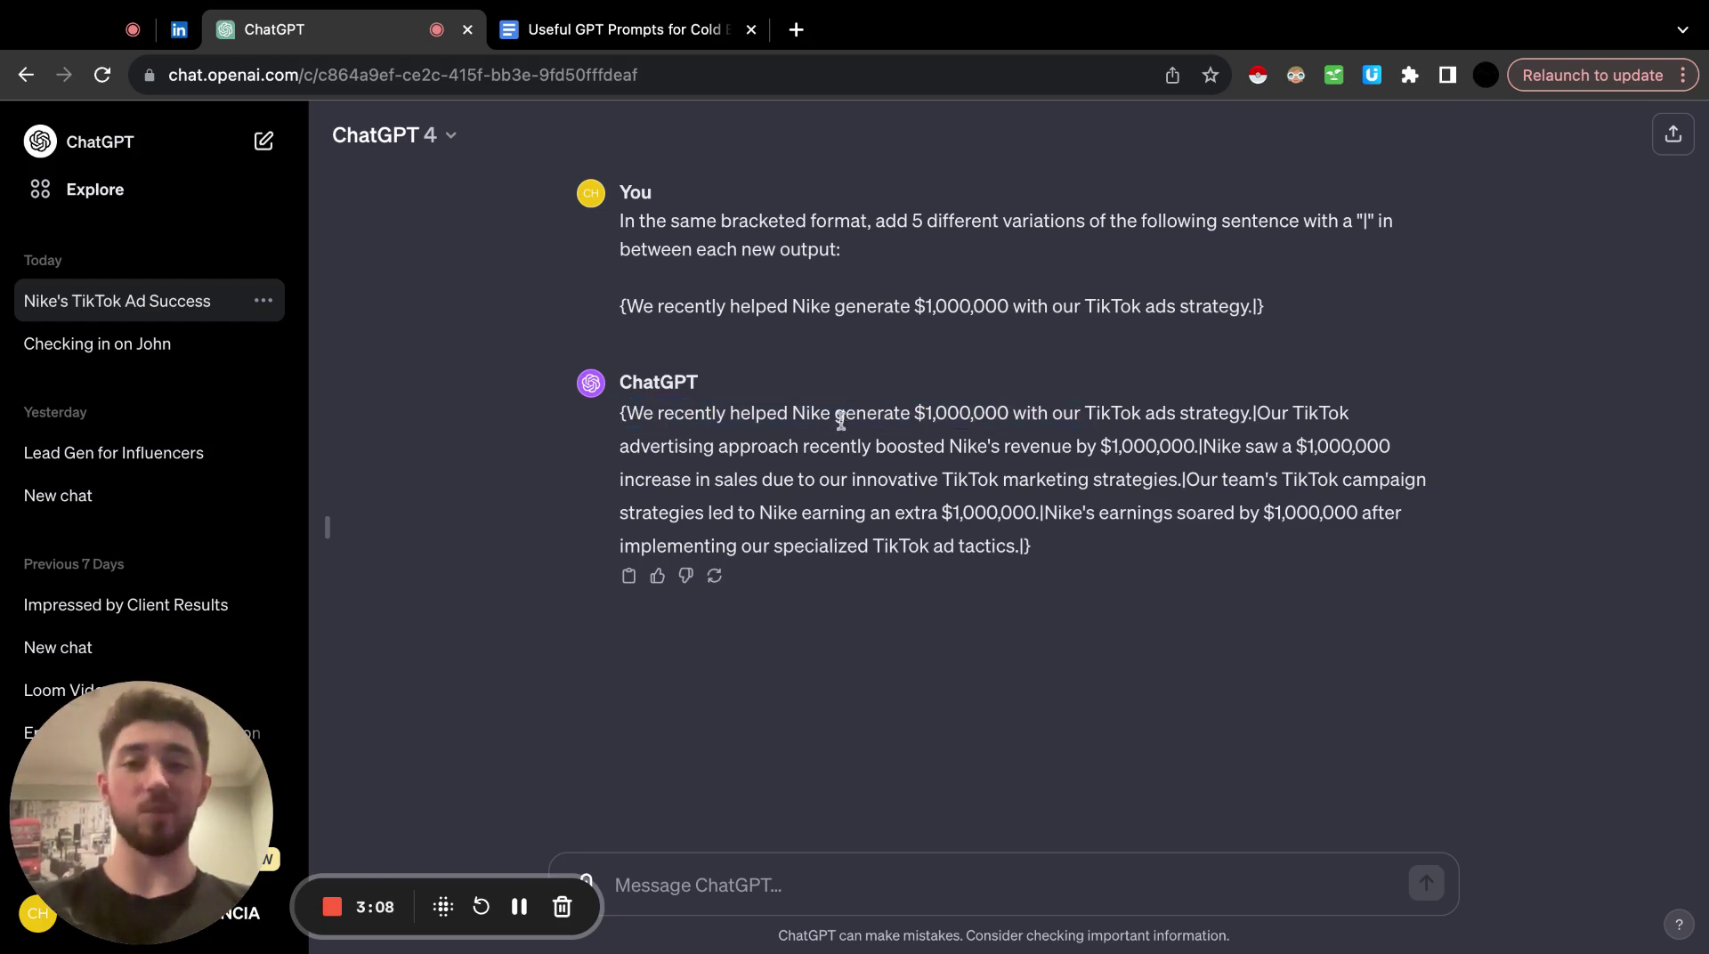
pyautogui.moveTo(751, 443); pyautogui.dragTo(1031, 445)
pyautogui.click(750, 442)
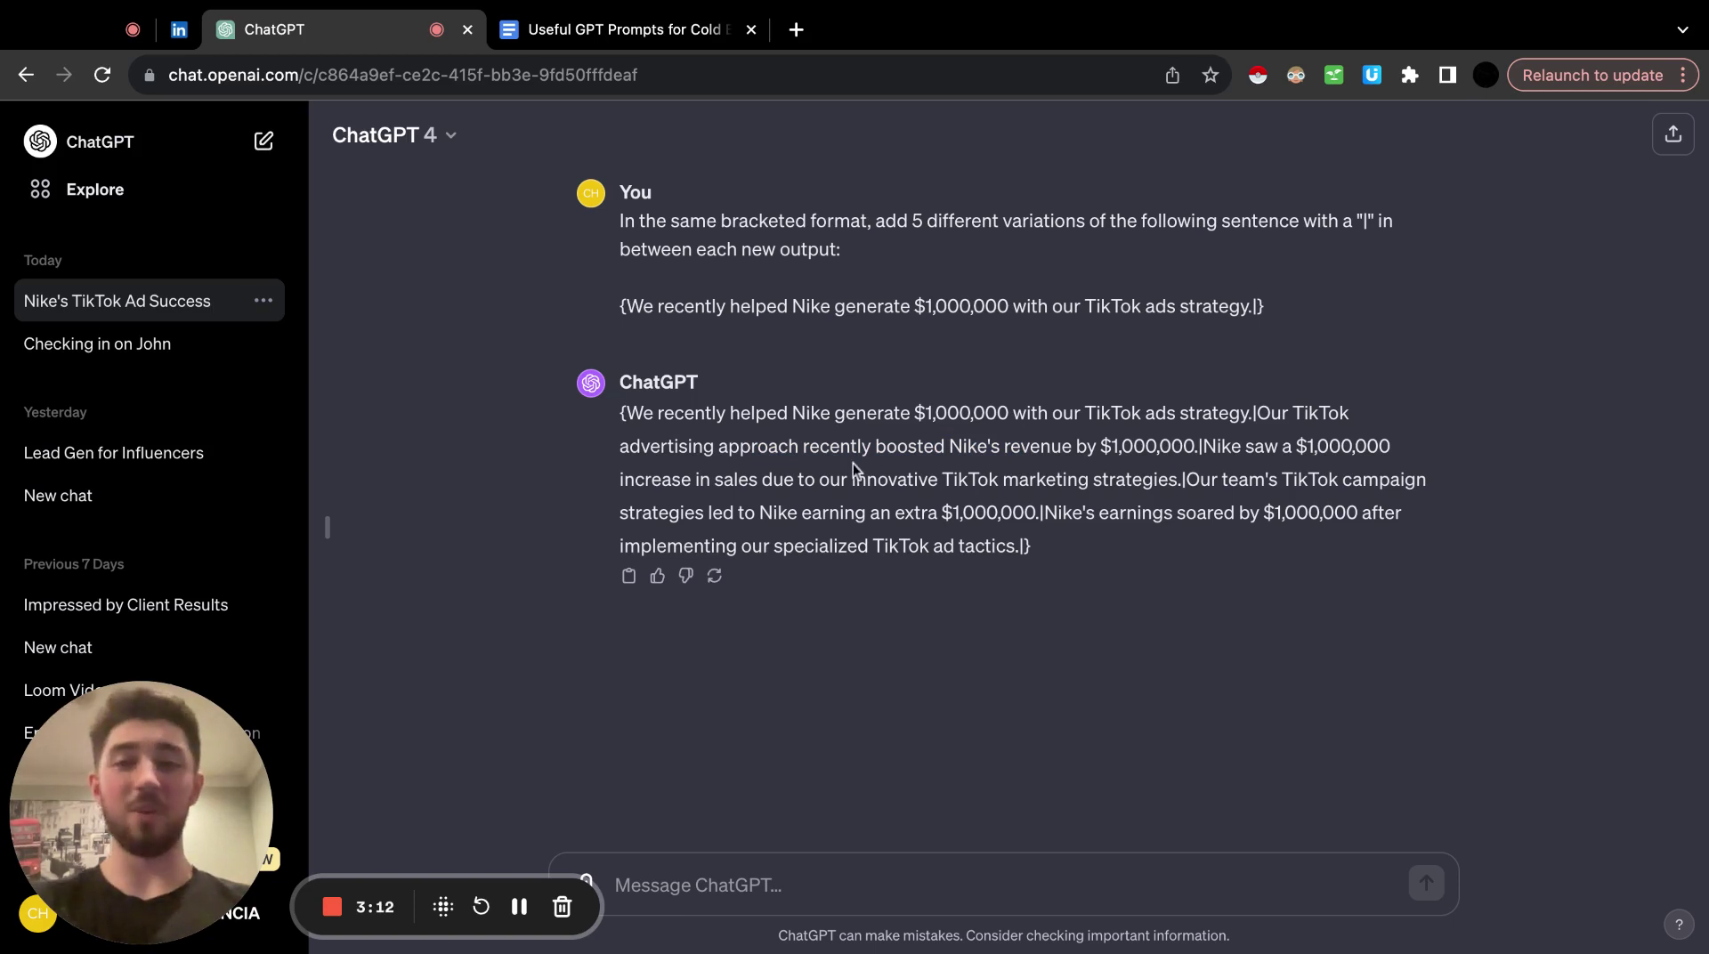
pyautogui.moveTo(887, 445); pyautogui.dragTo(643, 447)
pyautogui.click(643, 446)
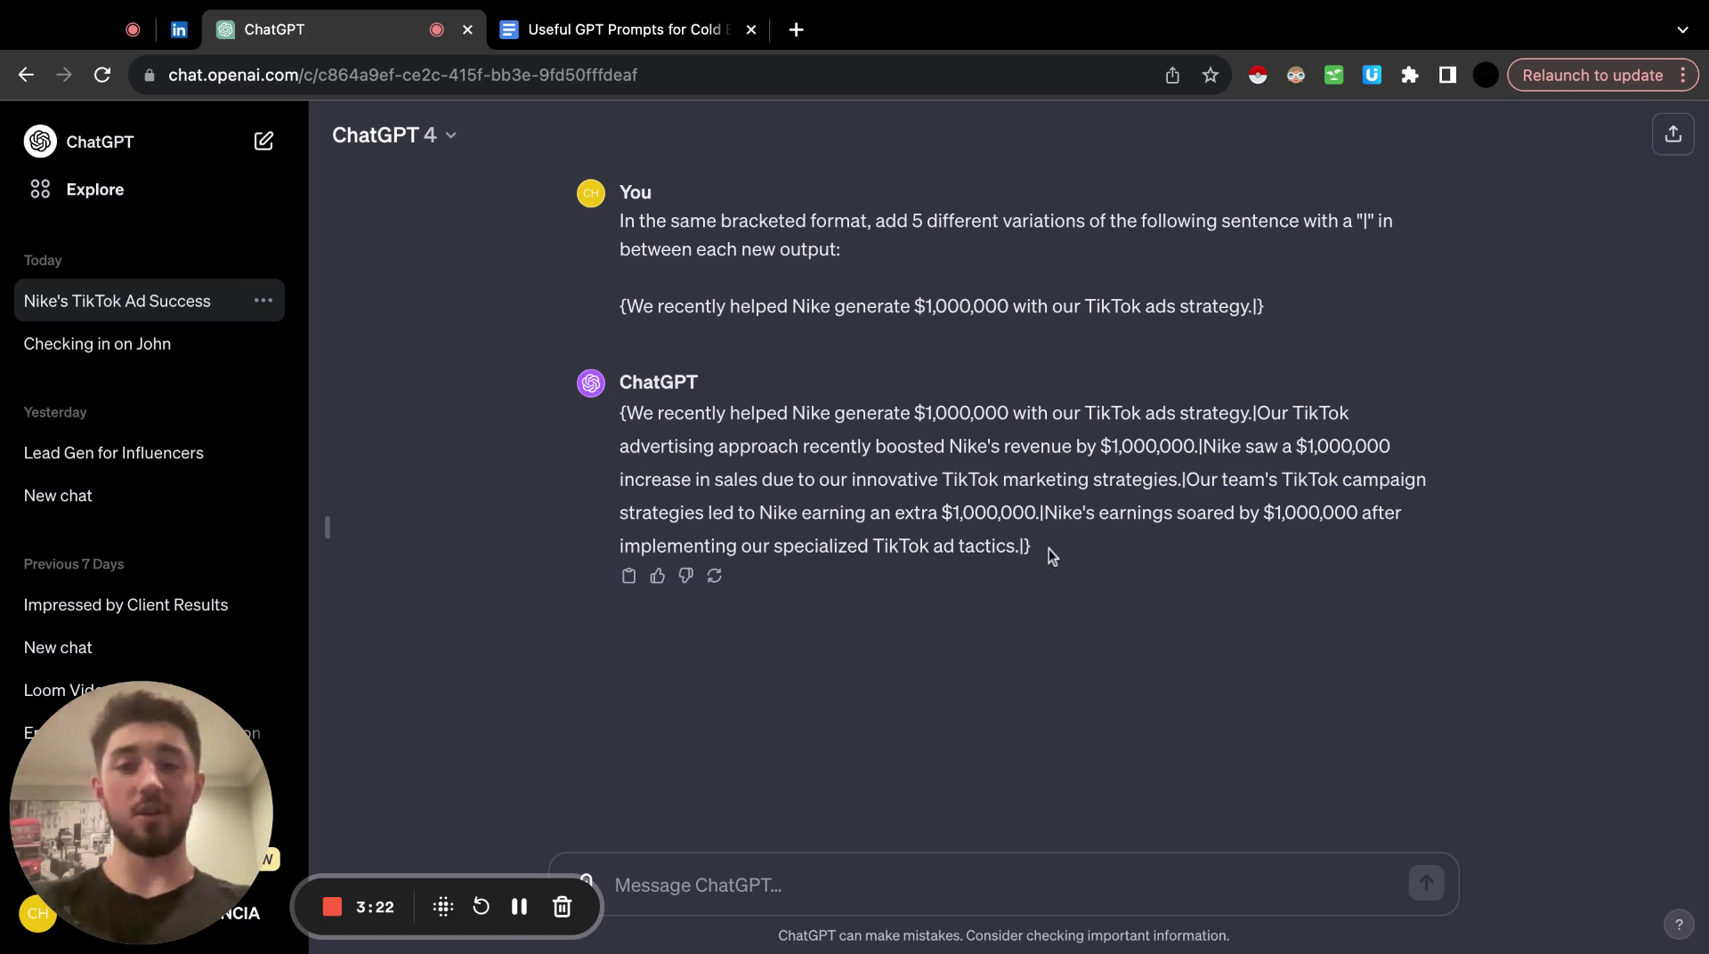
pyautogui.moveTo(1033, 549); pyautogui.dragTo(643, 413)
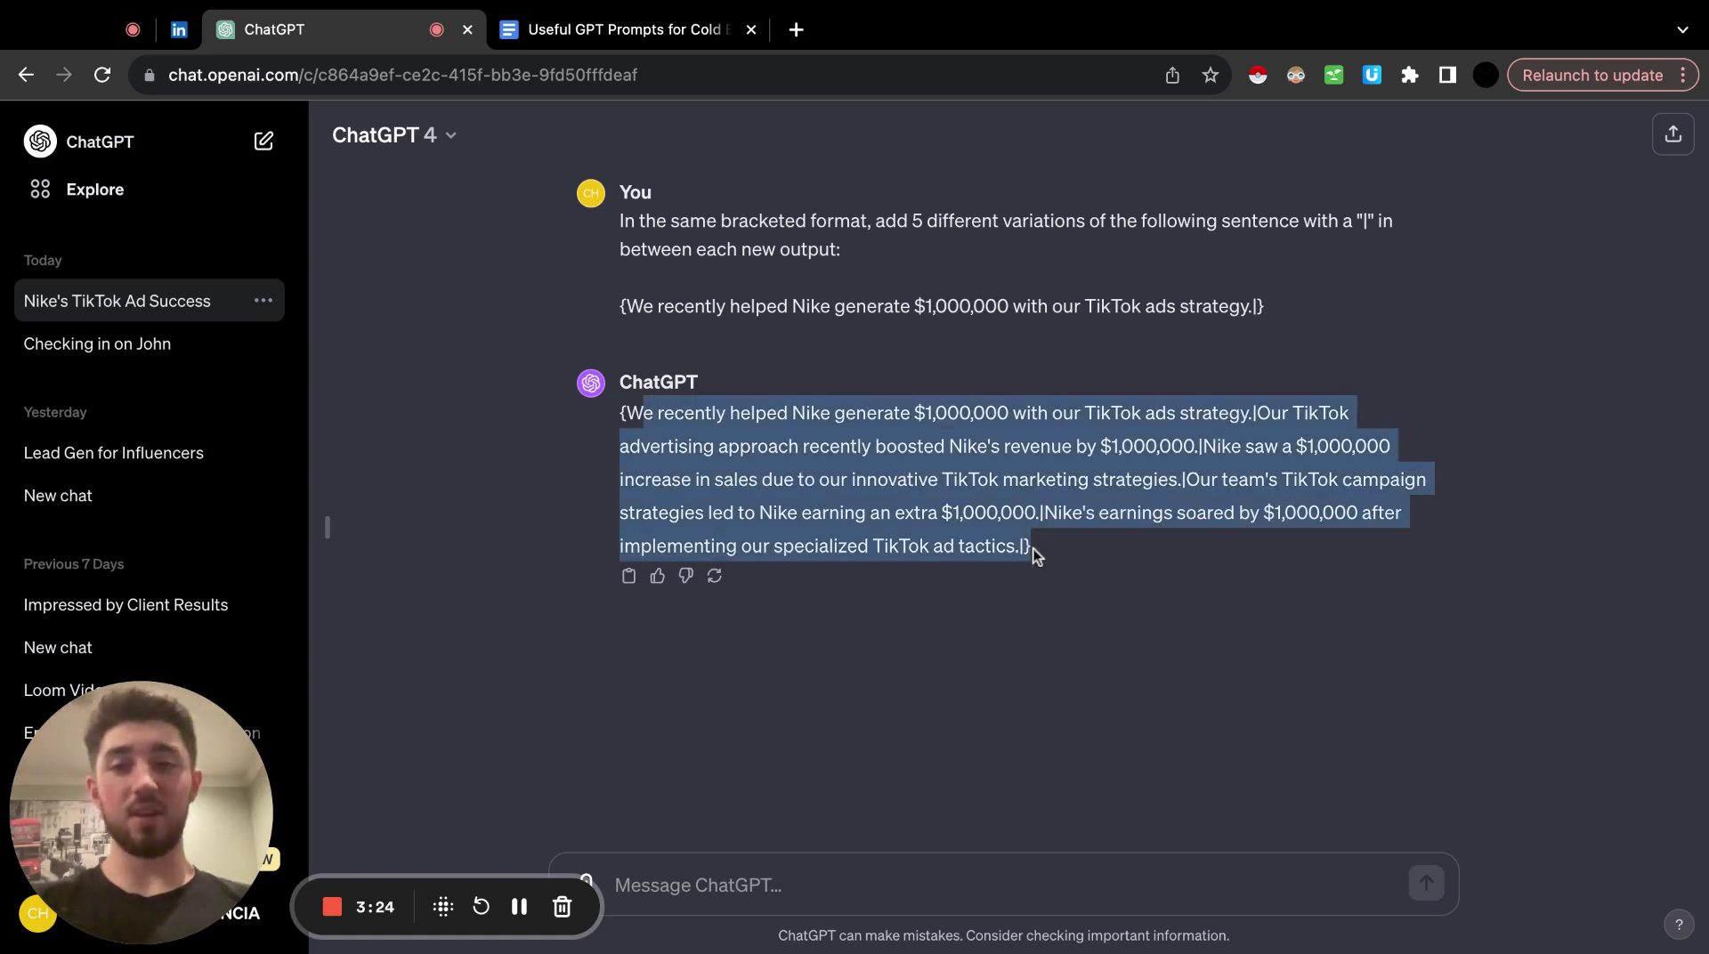
pyautogui.tripleClick(1033, 550)
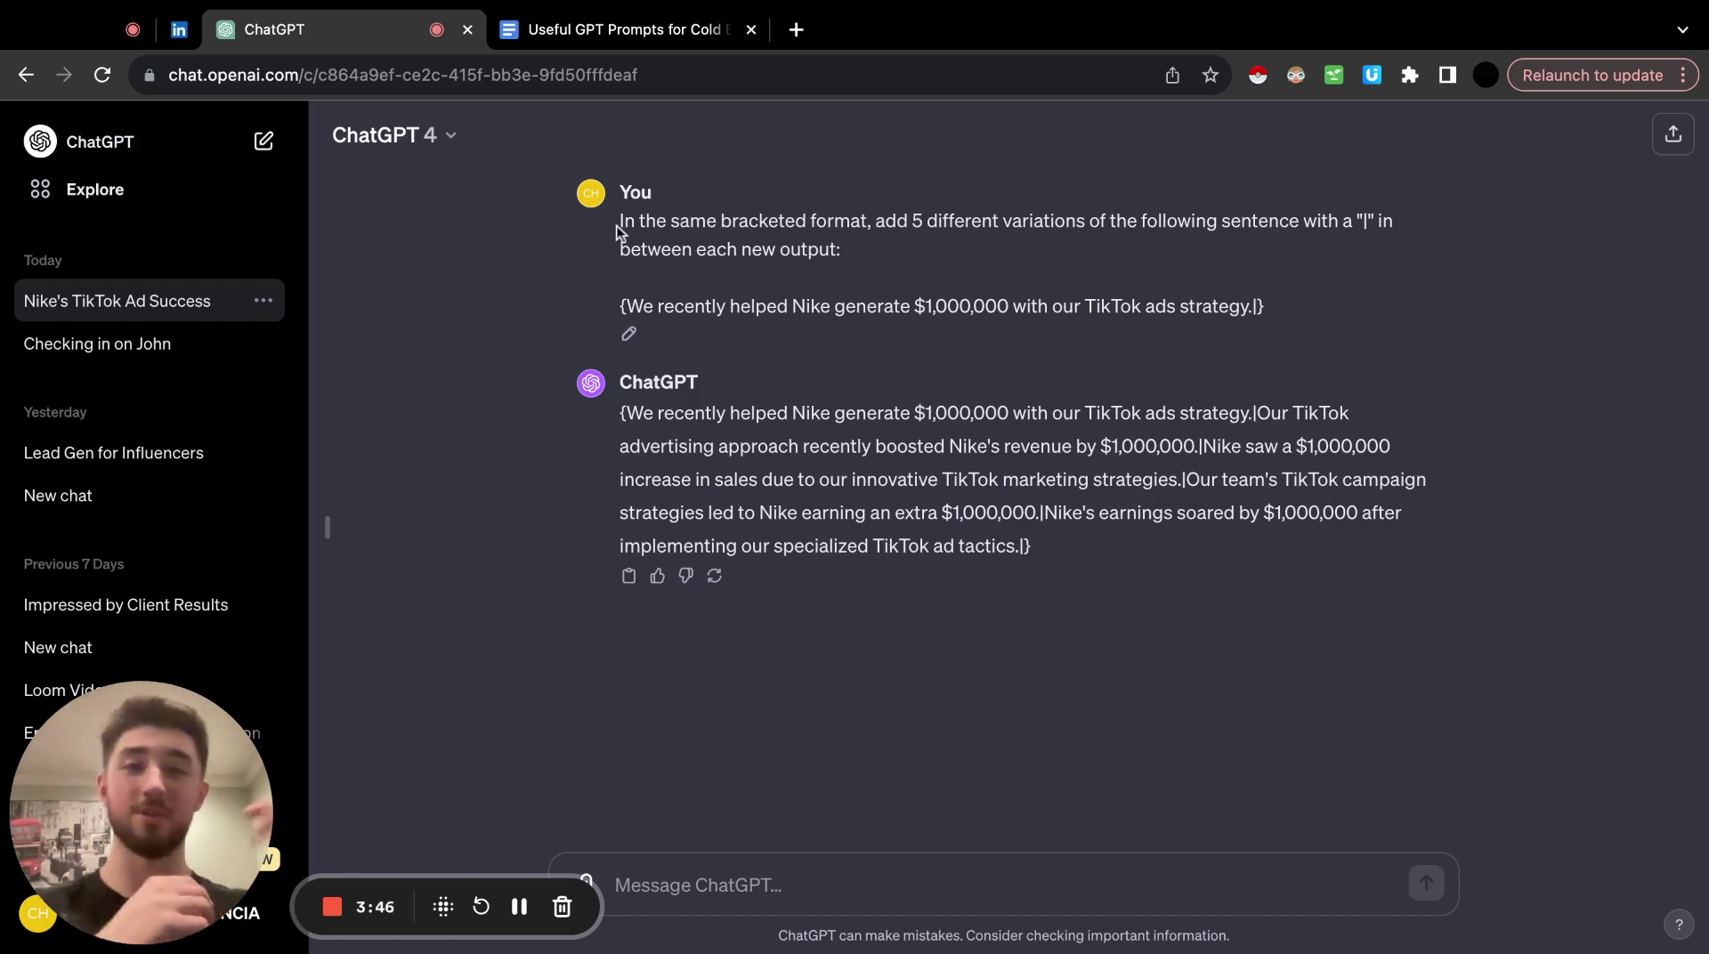
# Copy the instruction text of the first prompt into a new message and add a blank line beneath it.
pyautogui.moveTo(619, 214); pyautogui.dragTo(869, 251)
pyautogui.press('super+c')
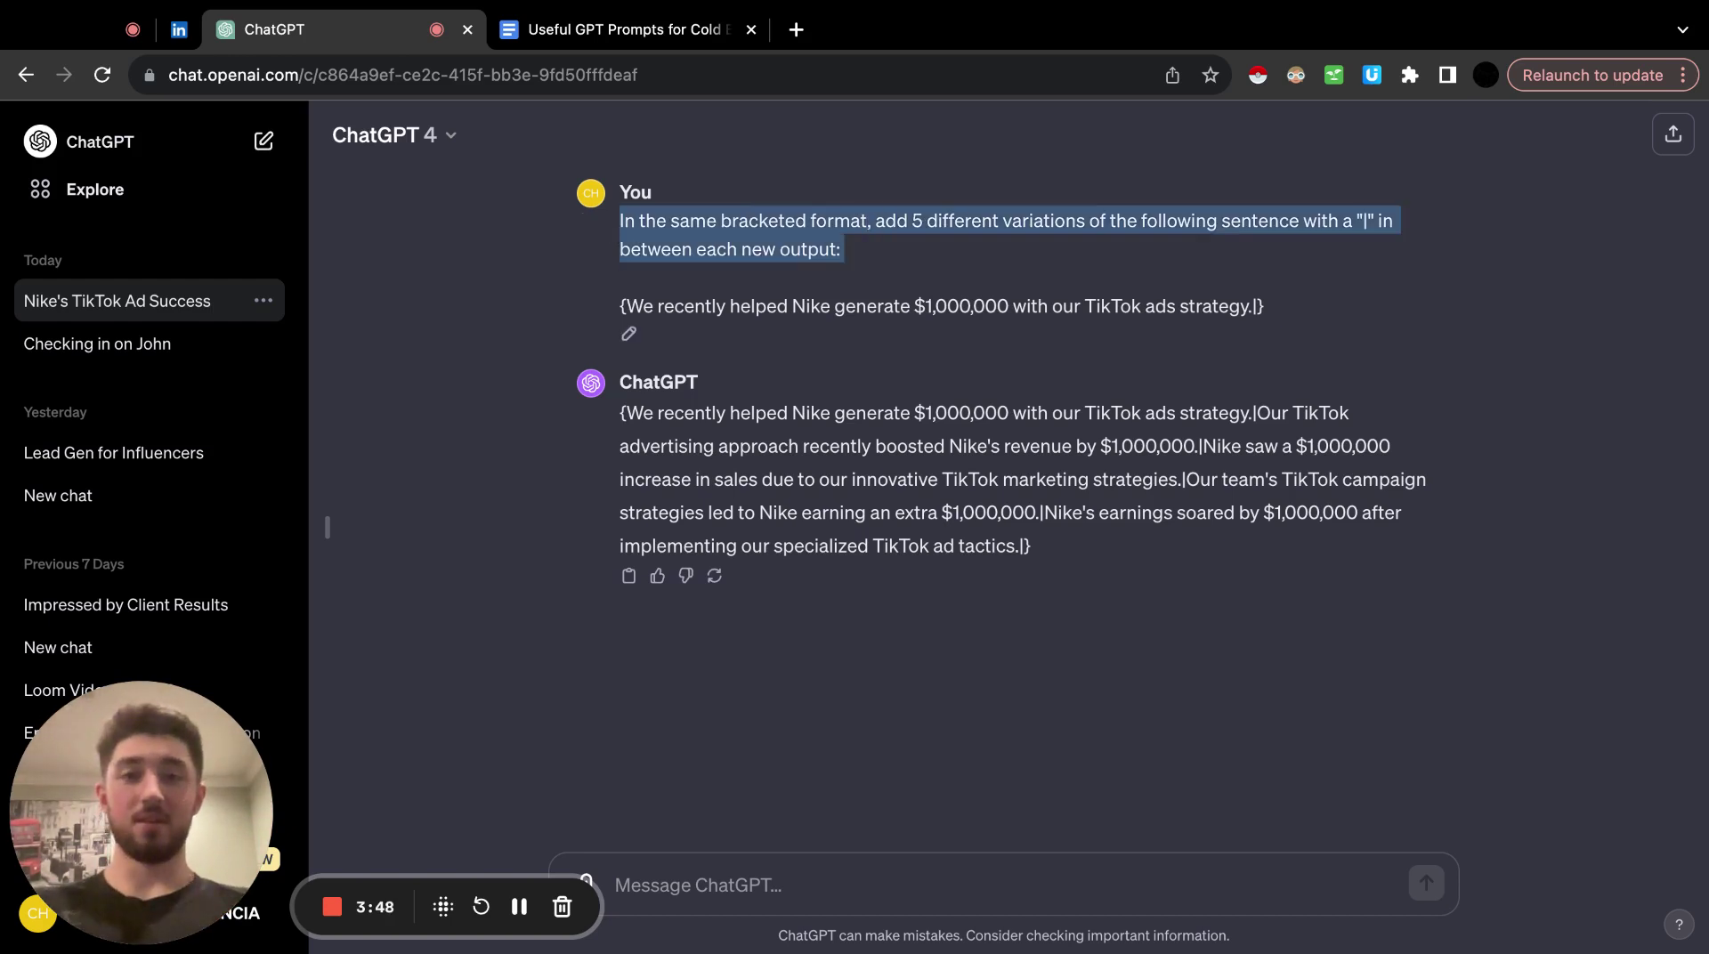
pyautogui.click(751, 885)
pyautogui.press('super+v')
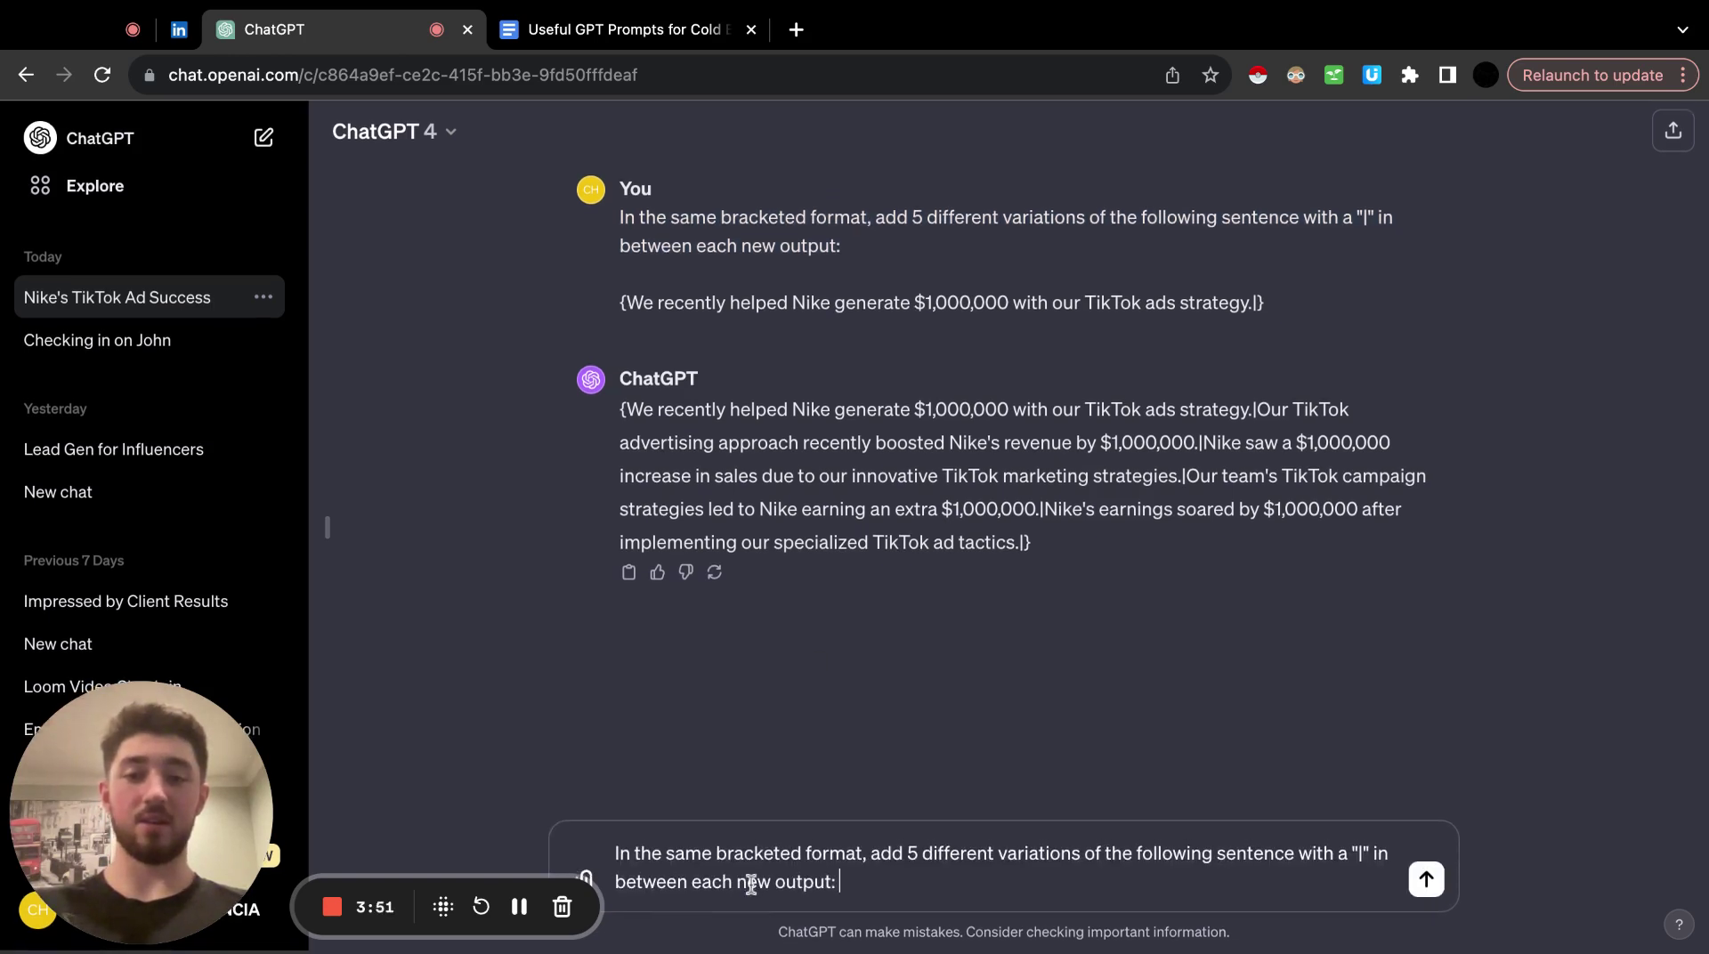
pyautogui.hotkey('shift', 'Return')
pyautogui.hotkey('shift', 'Return')
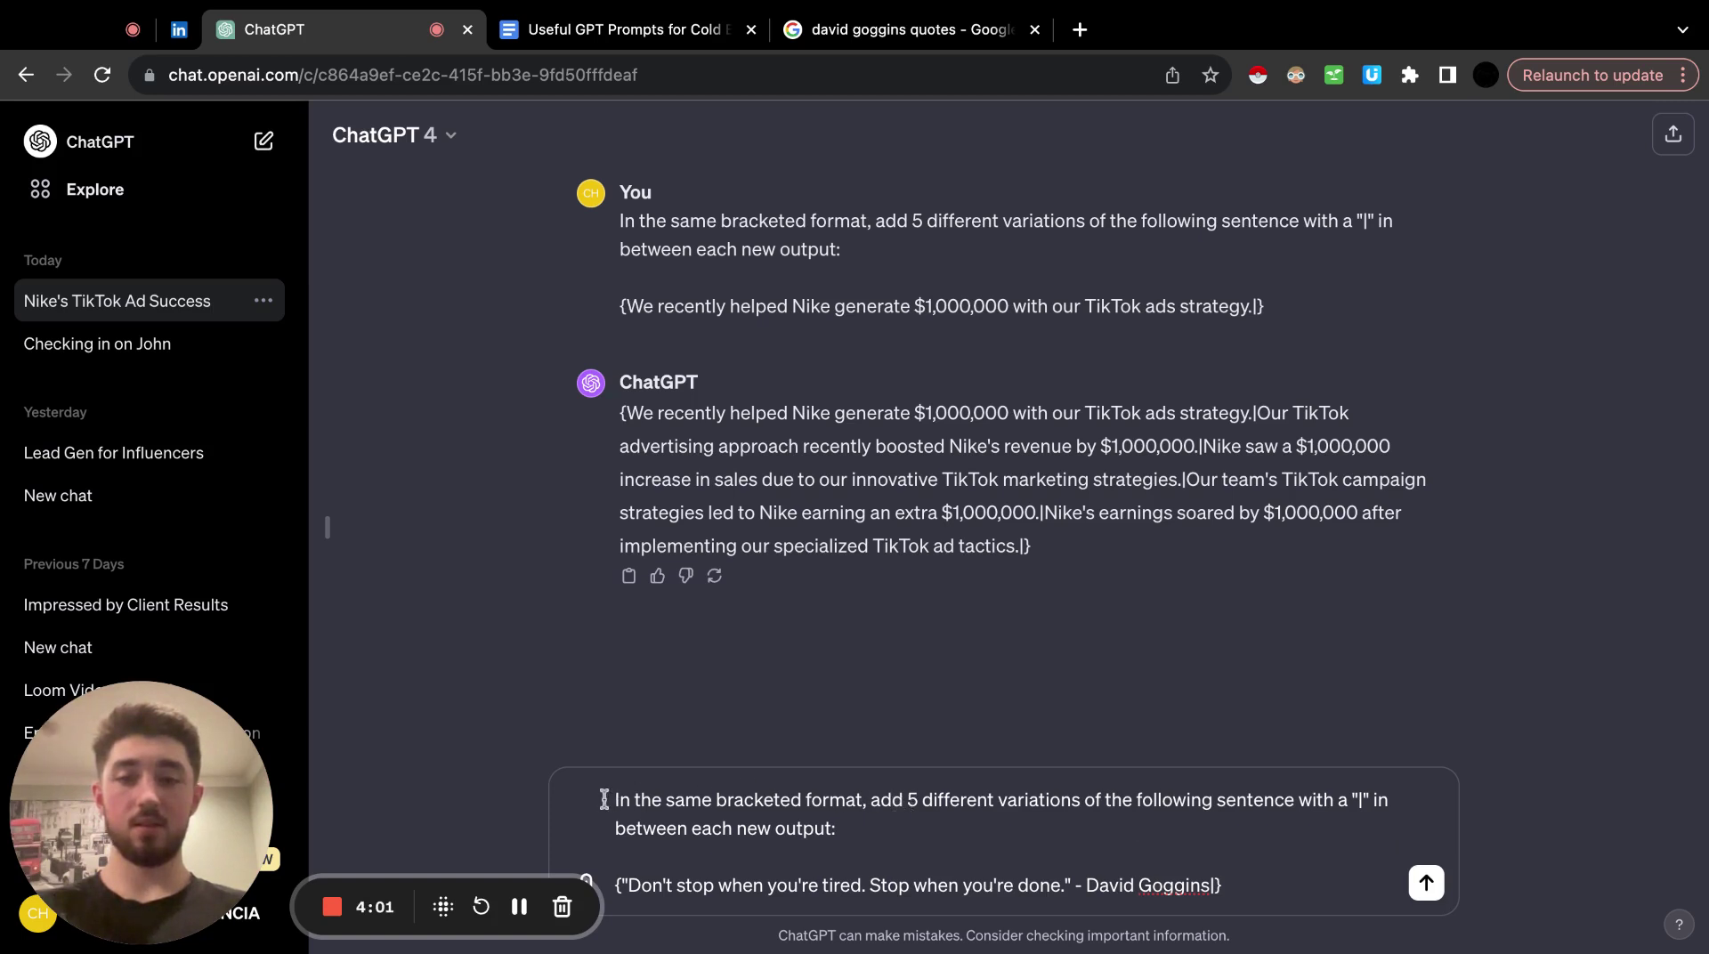
# Replace "add 5 different variations of the following sentence" in the message with "generate 30 unique quesotes" and send it.
pyautogui.moveTo(872, 800); pyautogui.dragTo(1026, 800)
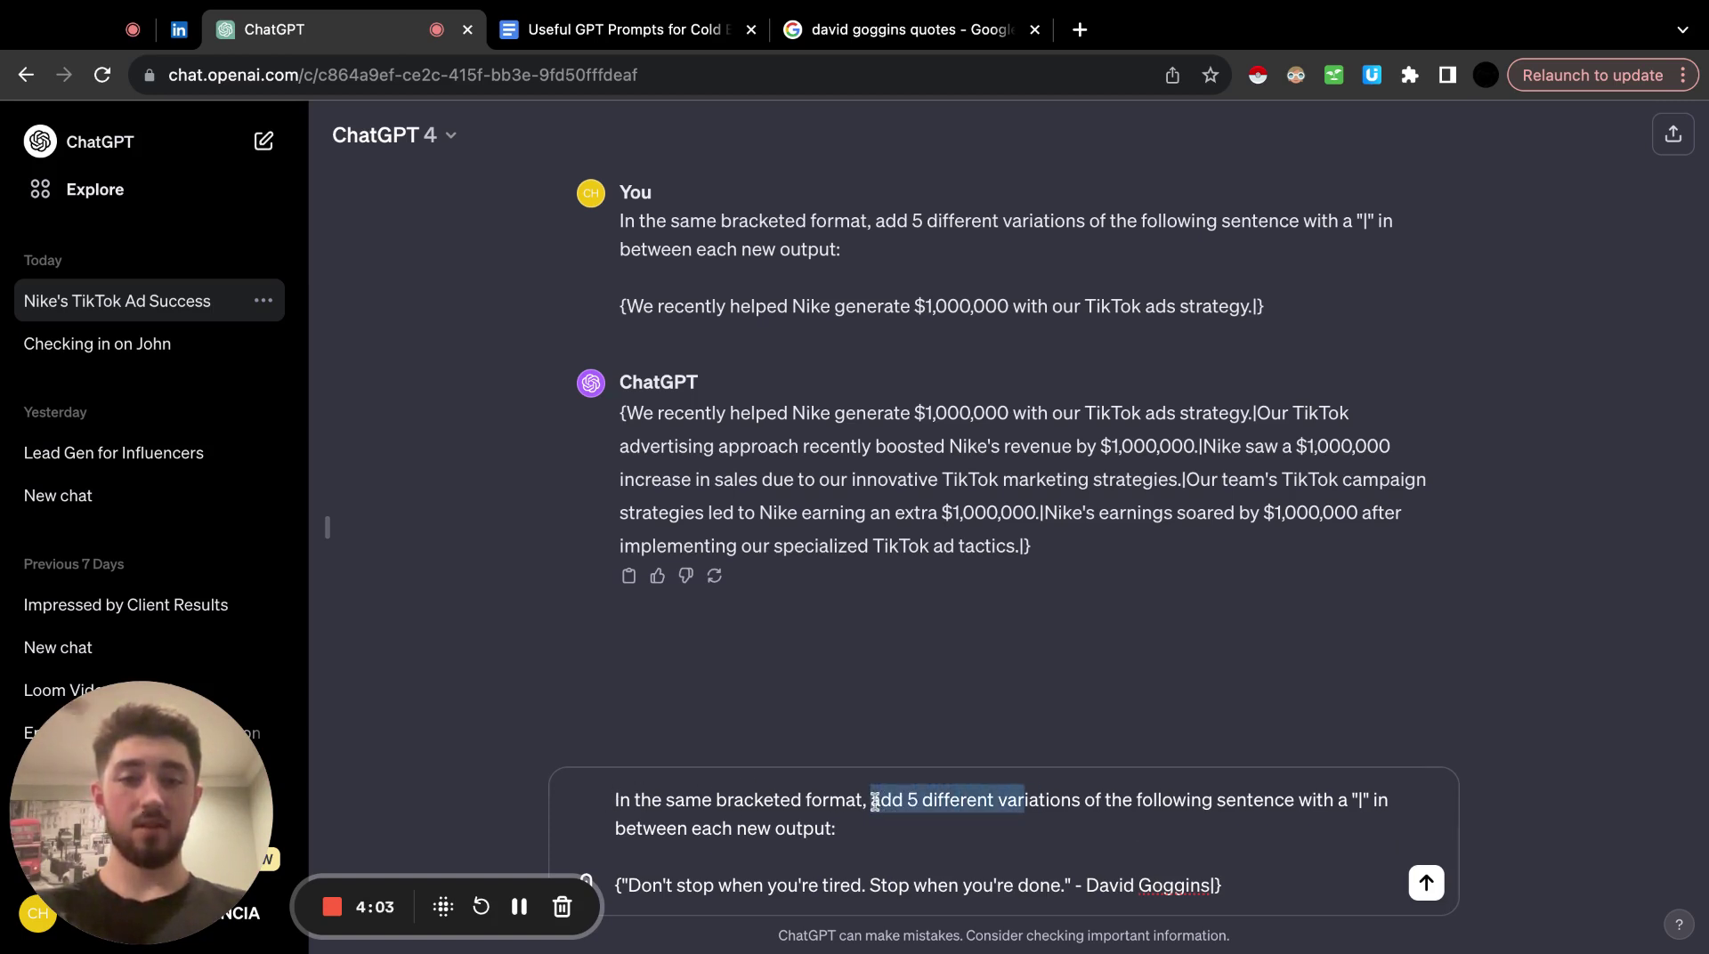
pyautogui.hotkey('shift', 'Right')
pyautogui.hotkey('shift', 'Right')
pyautogui.hotkey('shift', 'Right')
pyautogui.hotkey('shift', 'Right')
pyautogui.hotkey('shift', 'Right')
pyautogui.hotkey('shift', 'Right')
pyautogui.hotkey('shift', 'Right')
pyautogui.hotkey('shift', 'Right')
pyautogui.hotkey('shift', 'Right')
pyautogui.hotkey('shift', 'Right')
pyautogui.hotkey('shift', 'Right')
pyautogui.hotkey('shift', 'Right')
pyautogui.hotkey('shift', 'Right')
pyautogui.hotkey('shift', 'Right')
pyautogui.hotkey('shift', 'Right')
pyautogui.hotkey('shift', 'Right')
pyautogui.hotkey('shift', 'Right')
pyautogui.hotkey('shift', 'Right')
pyautogui.hotkey('shift', 'Right')
pyautogui.hotkey('shift', 'Right')
pyautogui.hotkey('shift', 'Right')
pyautogui.hotkey('shift', 'Right')
pyautogui.hotkey('shift', 'Right')
pyautogui.hotkey('shift', 'Right')
pyautogui.hotkey('shift', 'Right')
pyautogui.hotkey('shift', 'Right')
pyautogui.hotkey('shift', 'Right')
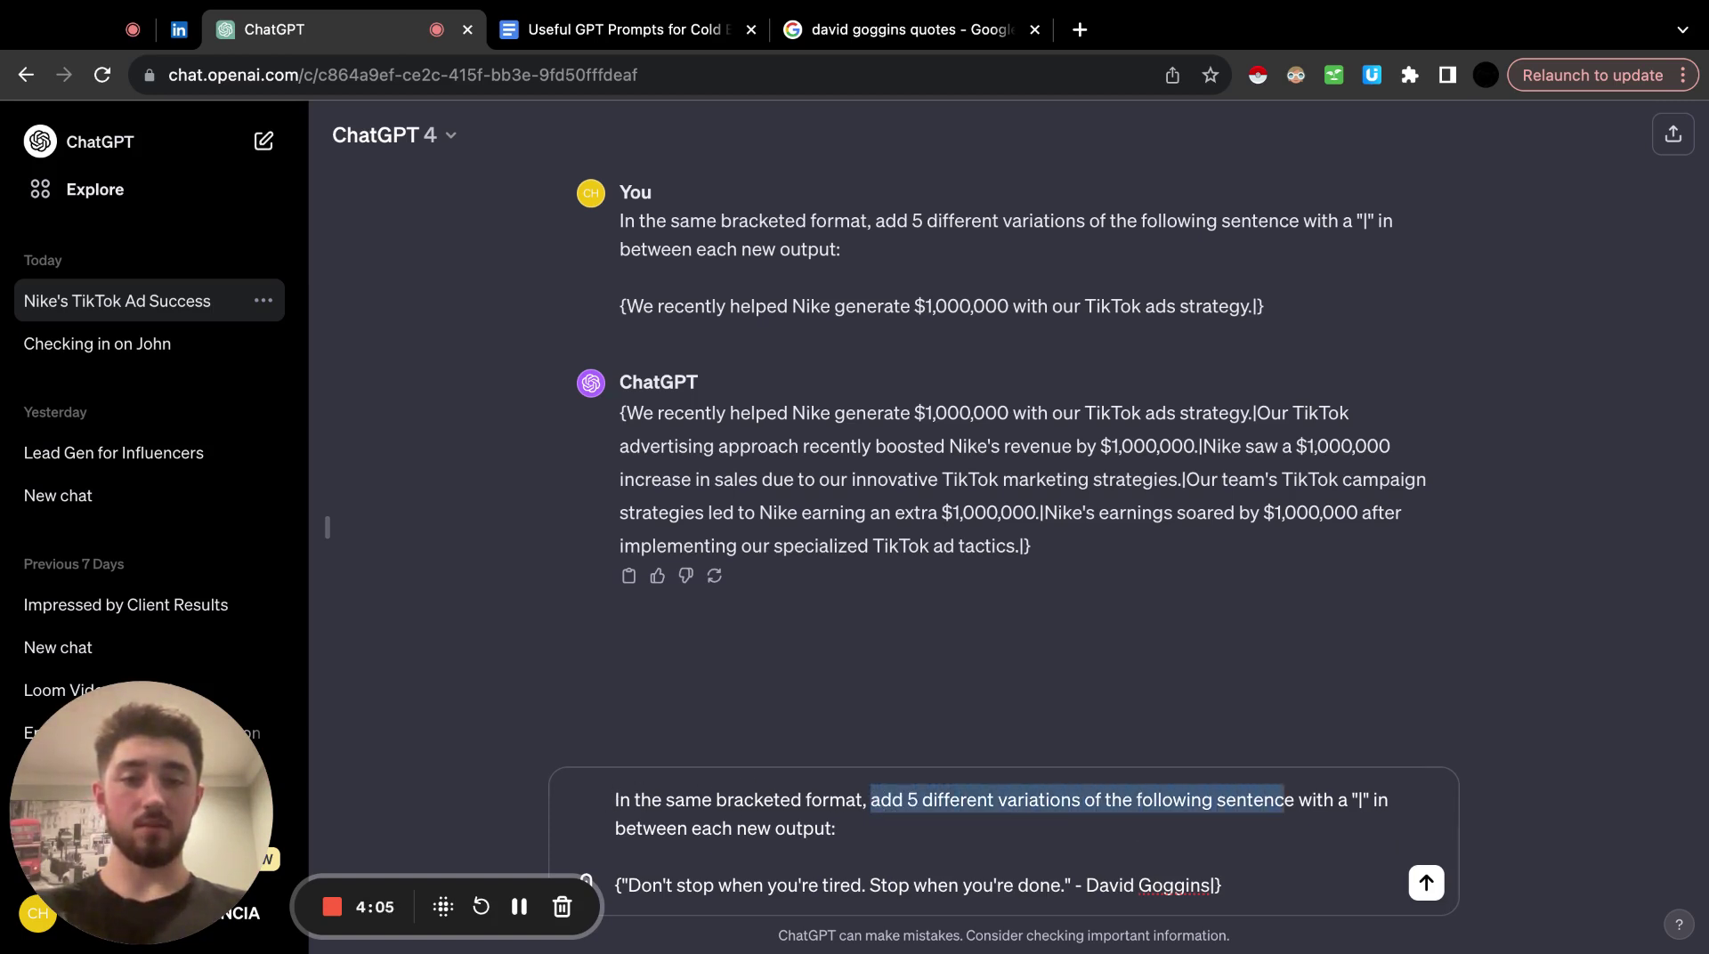
pyautogui.press('BackSpace')
pyautogui.write('generate ')
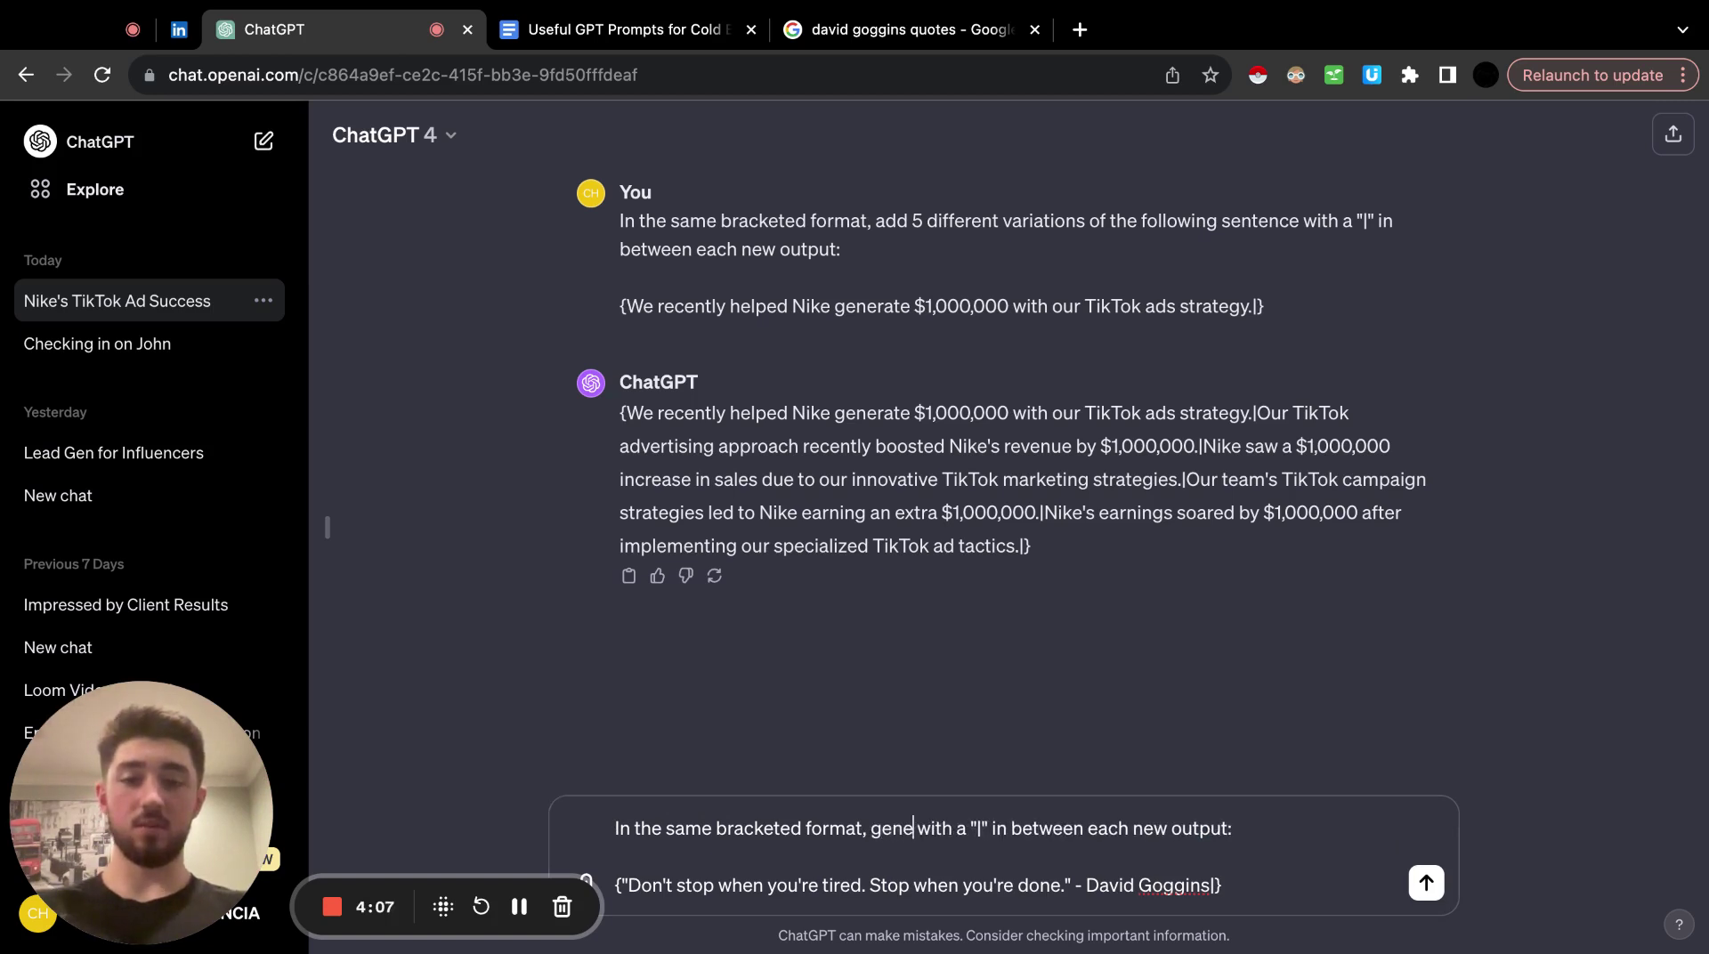
pyautogui.write('30 ')
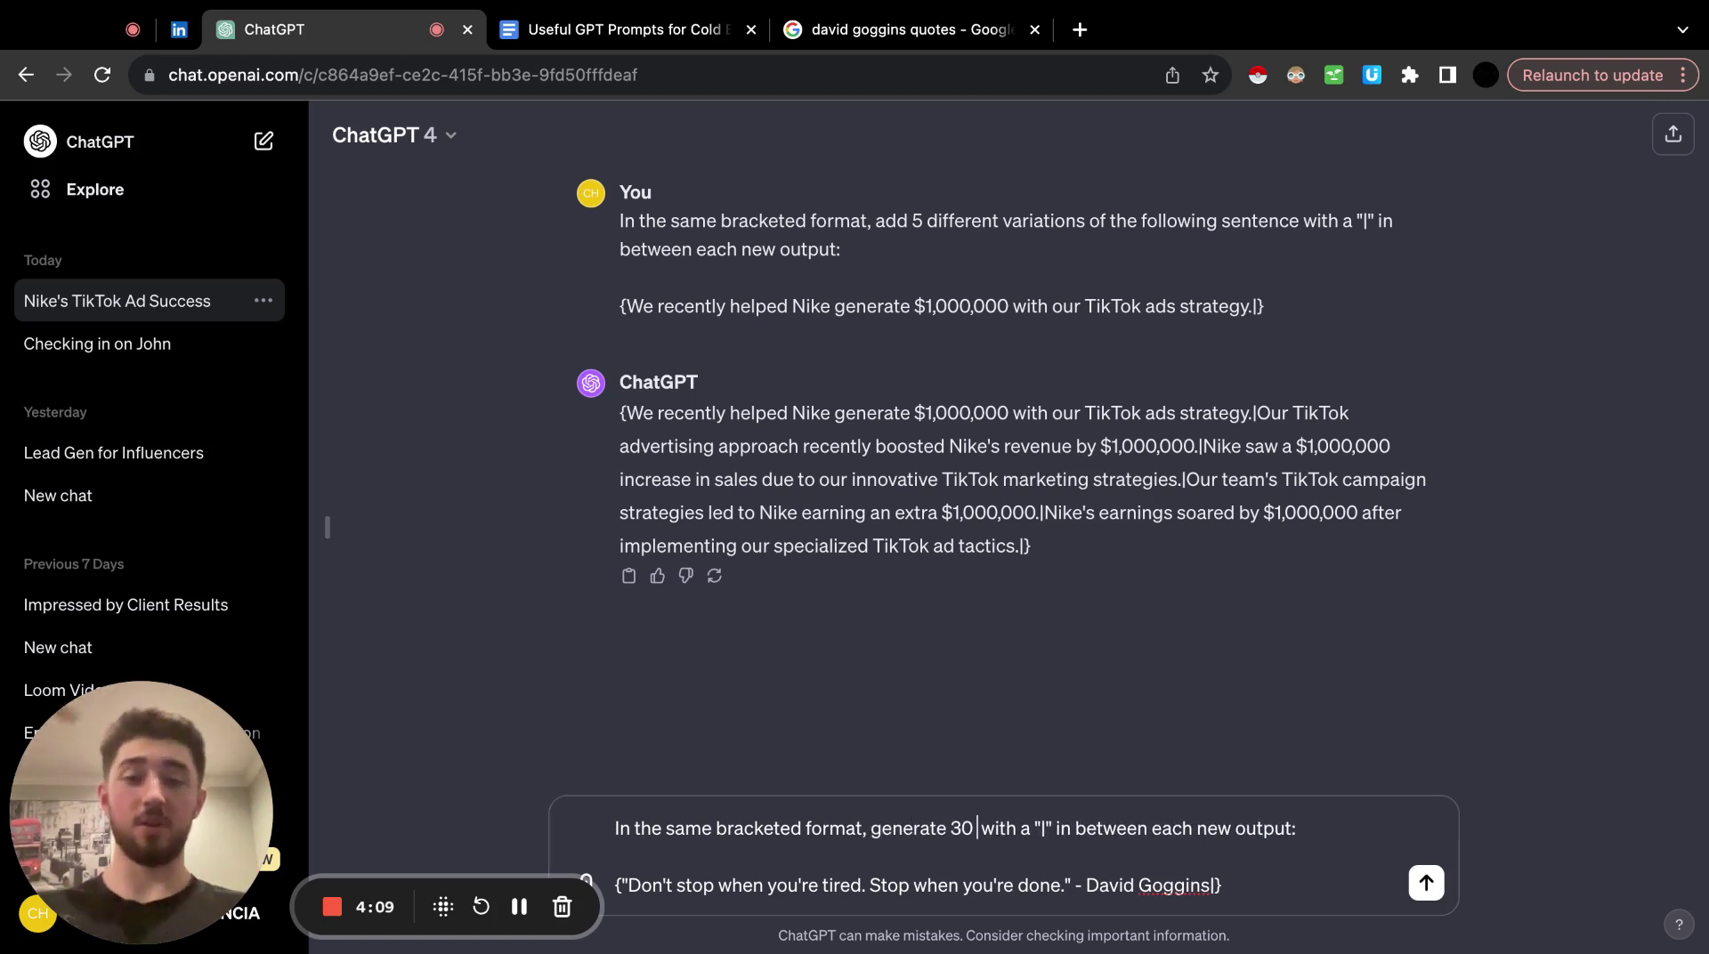
pyautogui.write('uni')
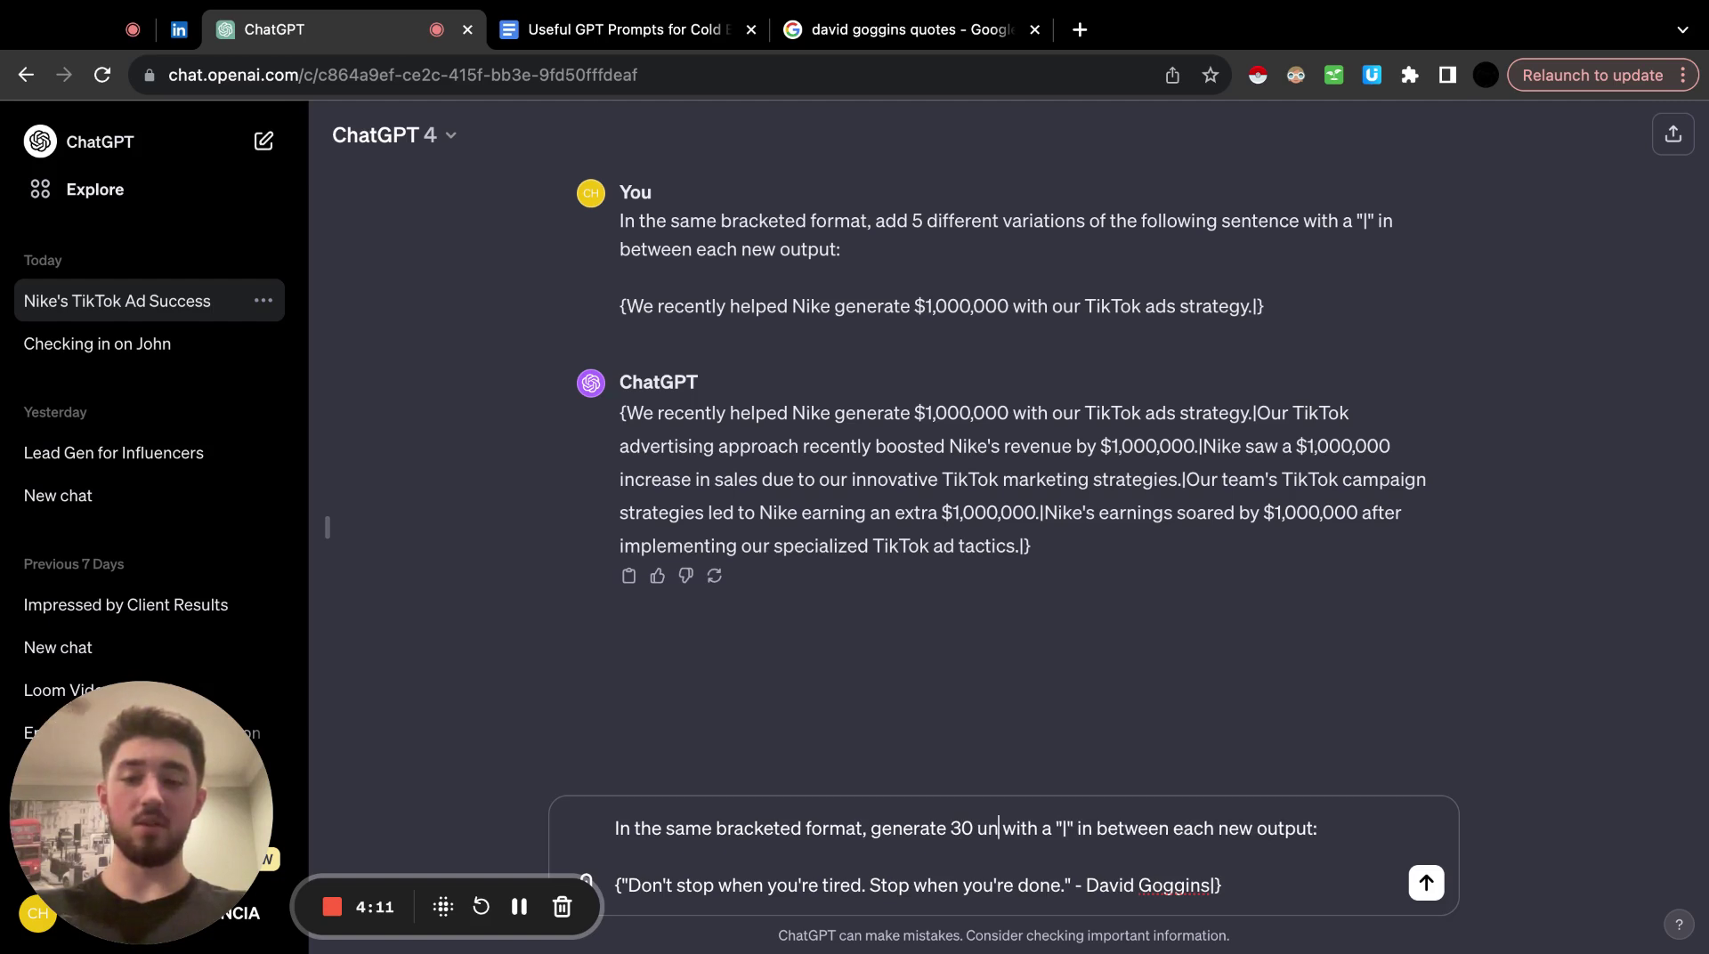
pyautogui.write('que quesotes')
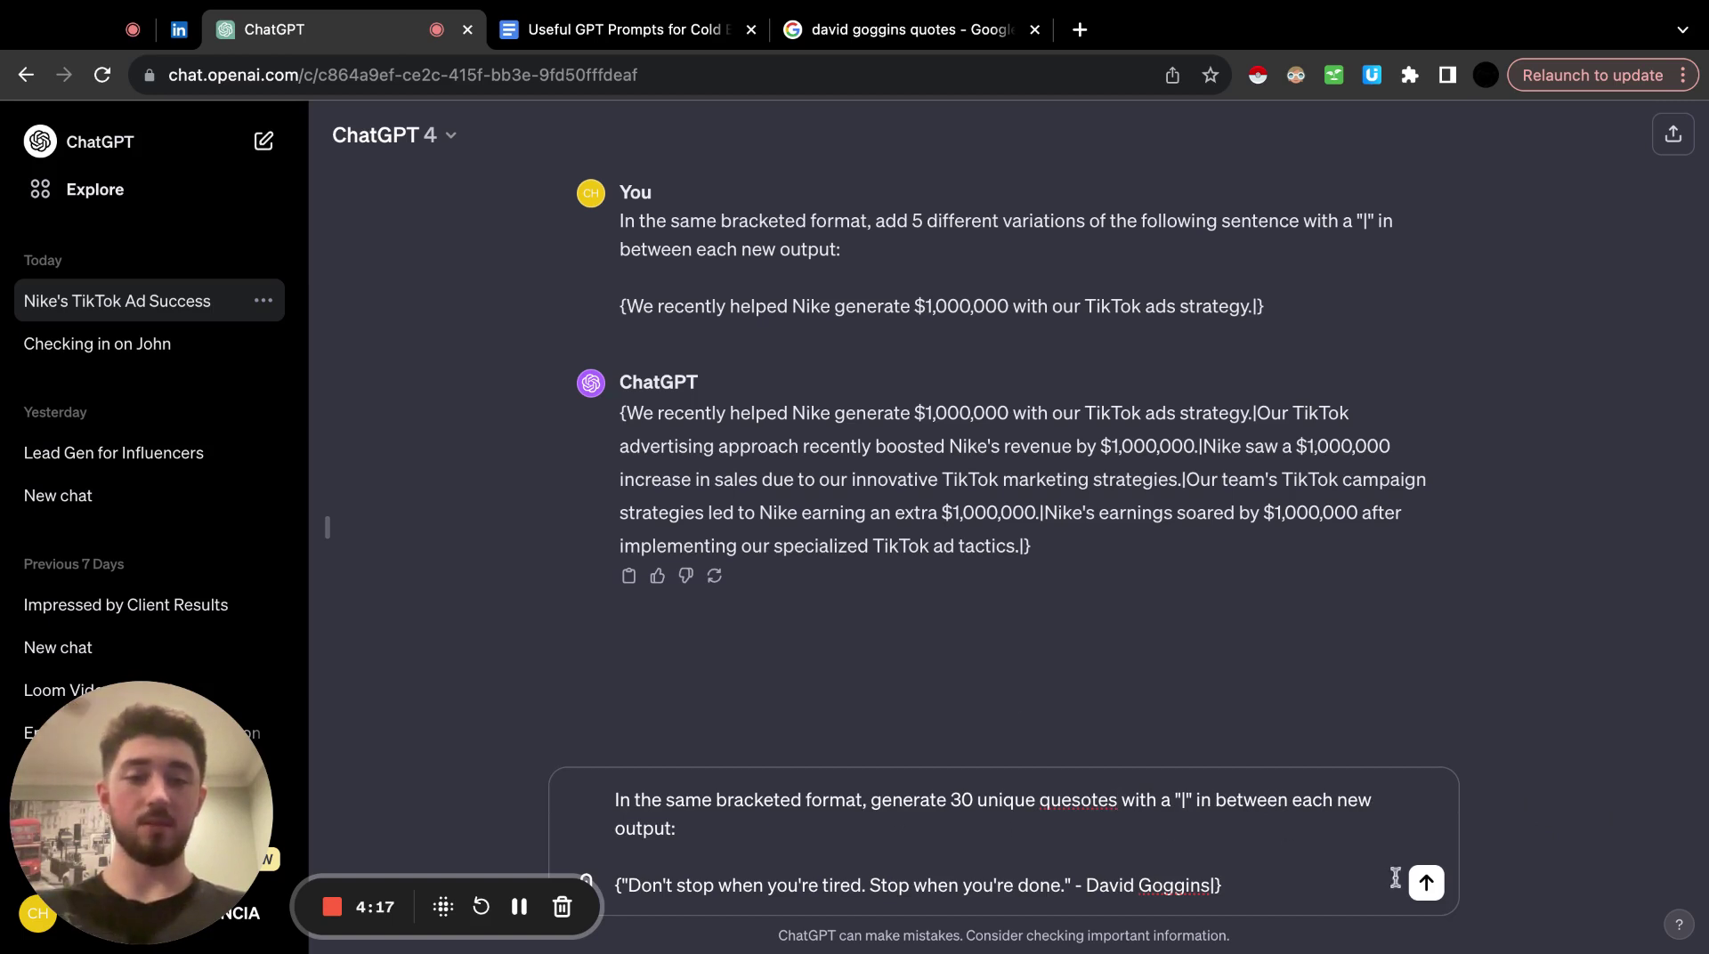
pyautogui.click(1427, 884)
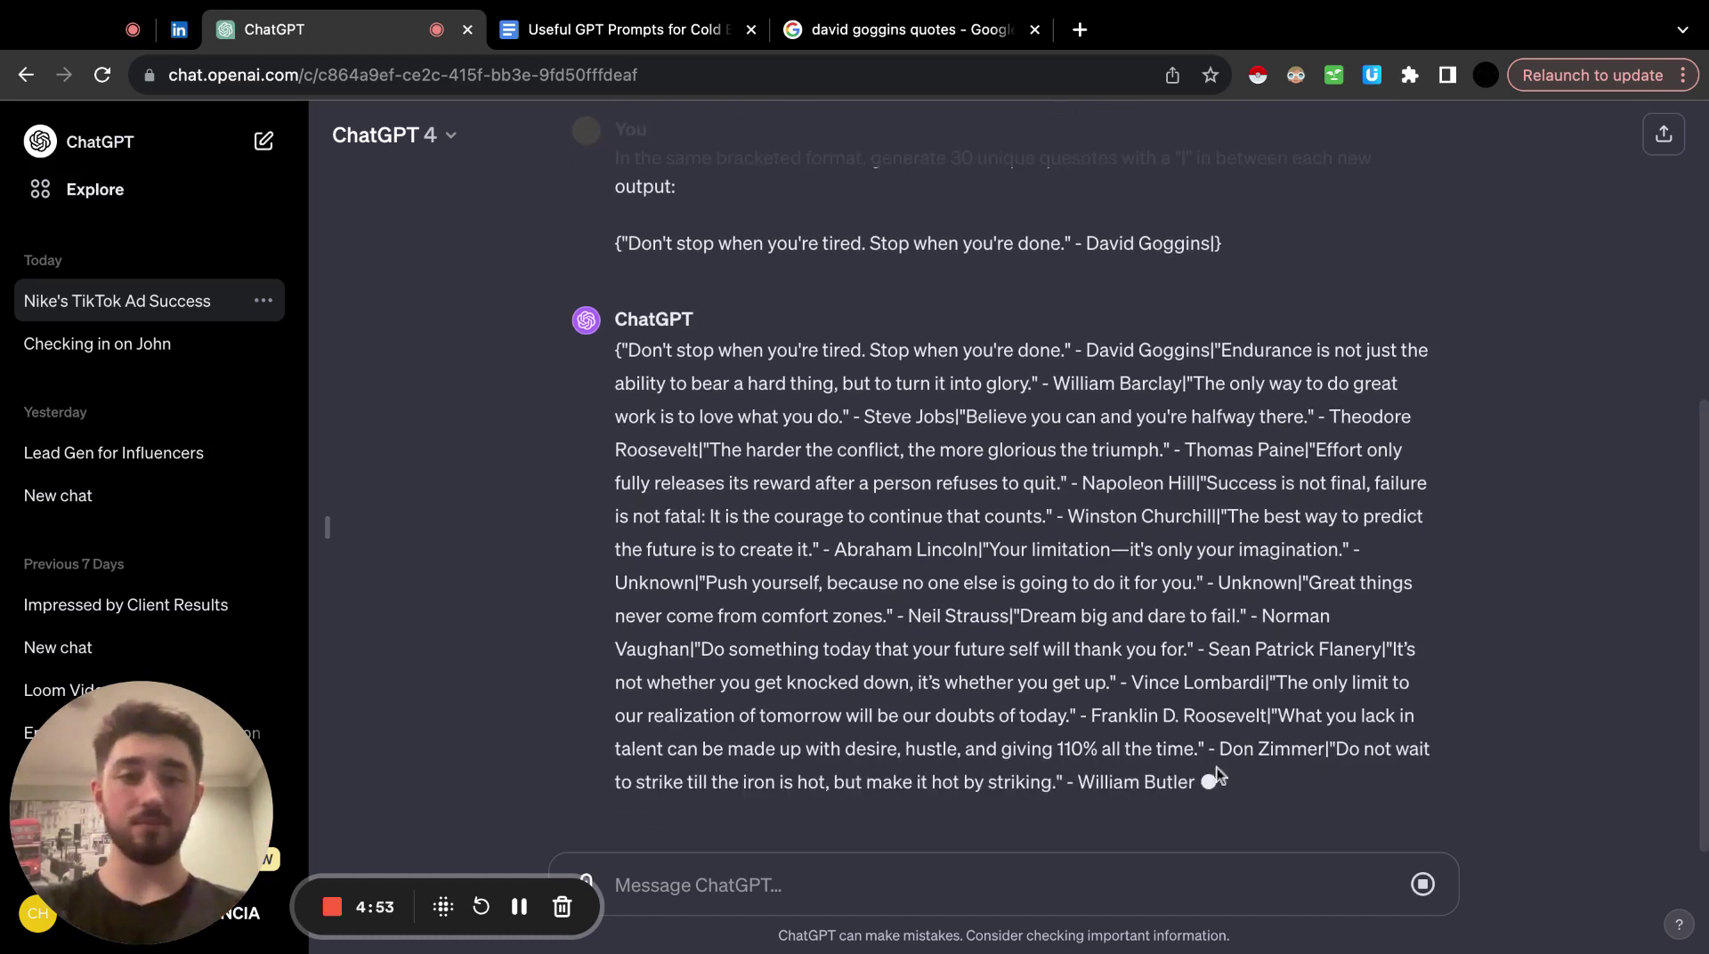
# Look over the quotes being generated and the earlier exchange in the chat.
pyautogui.moveTo(616, 350); pyautogui.dragTo(1098, 676)
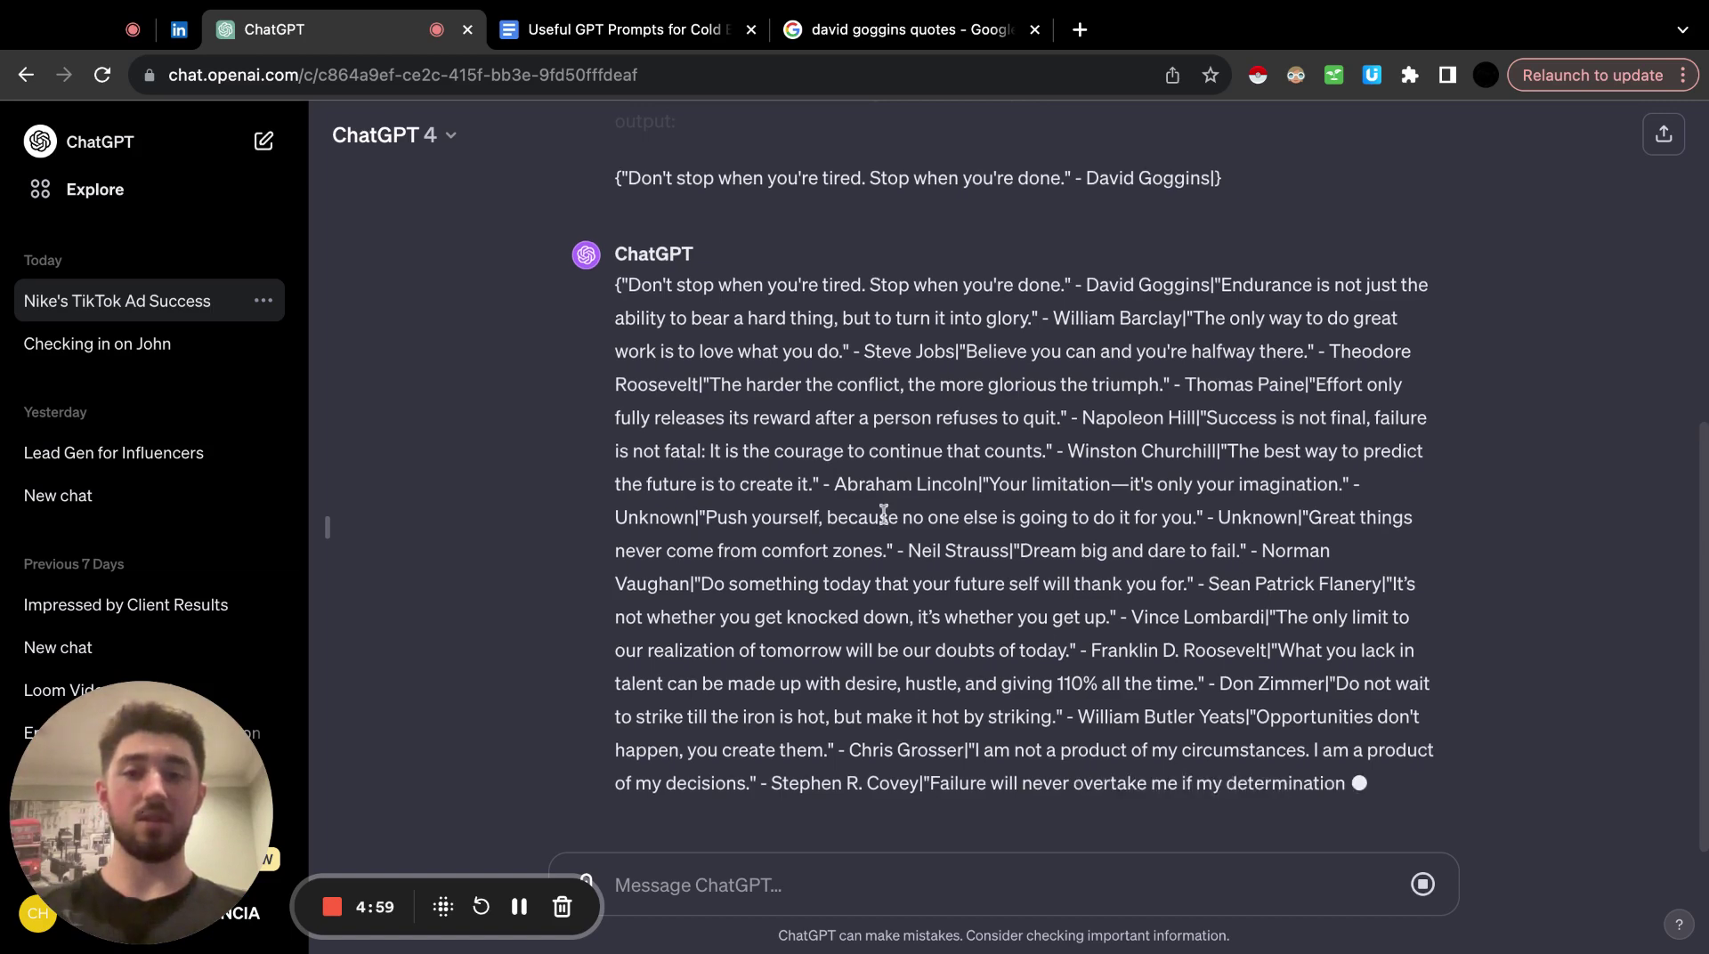
pyautogui.scroll(6, 883, 514)
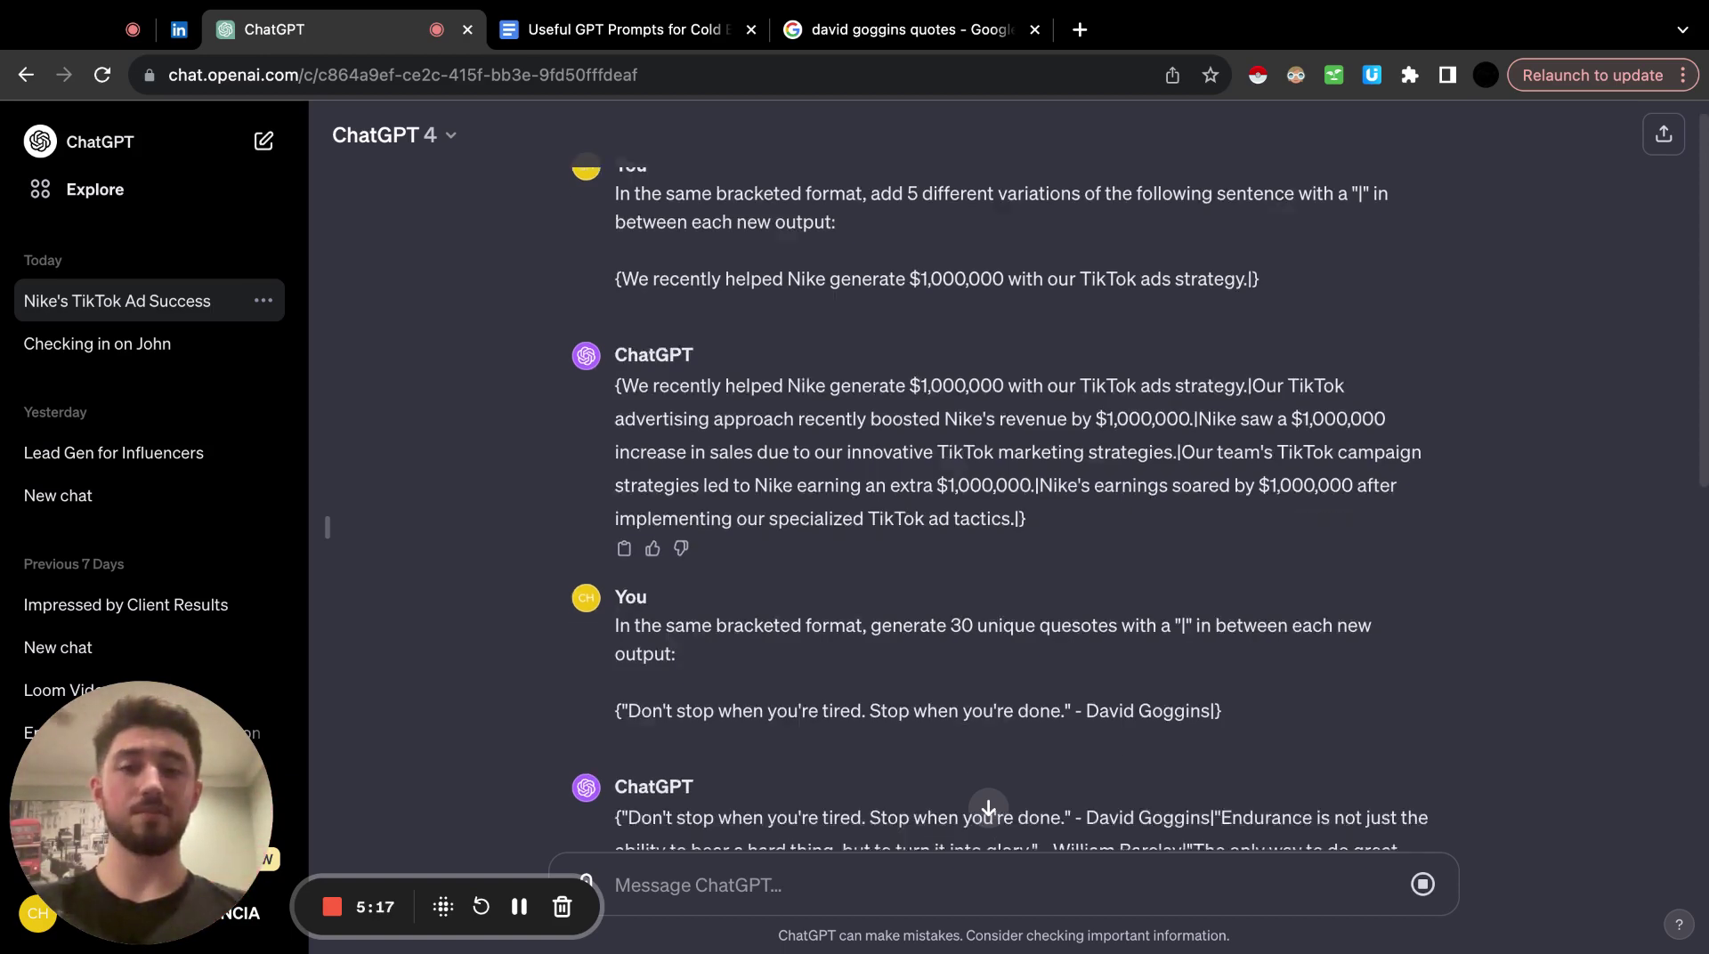
# Switch to the "Useful GPT Prompts for Cold Email" document in Google Docs and add four new lines at its end.
pyautogui.click(632, 30)
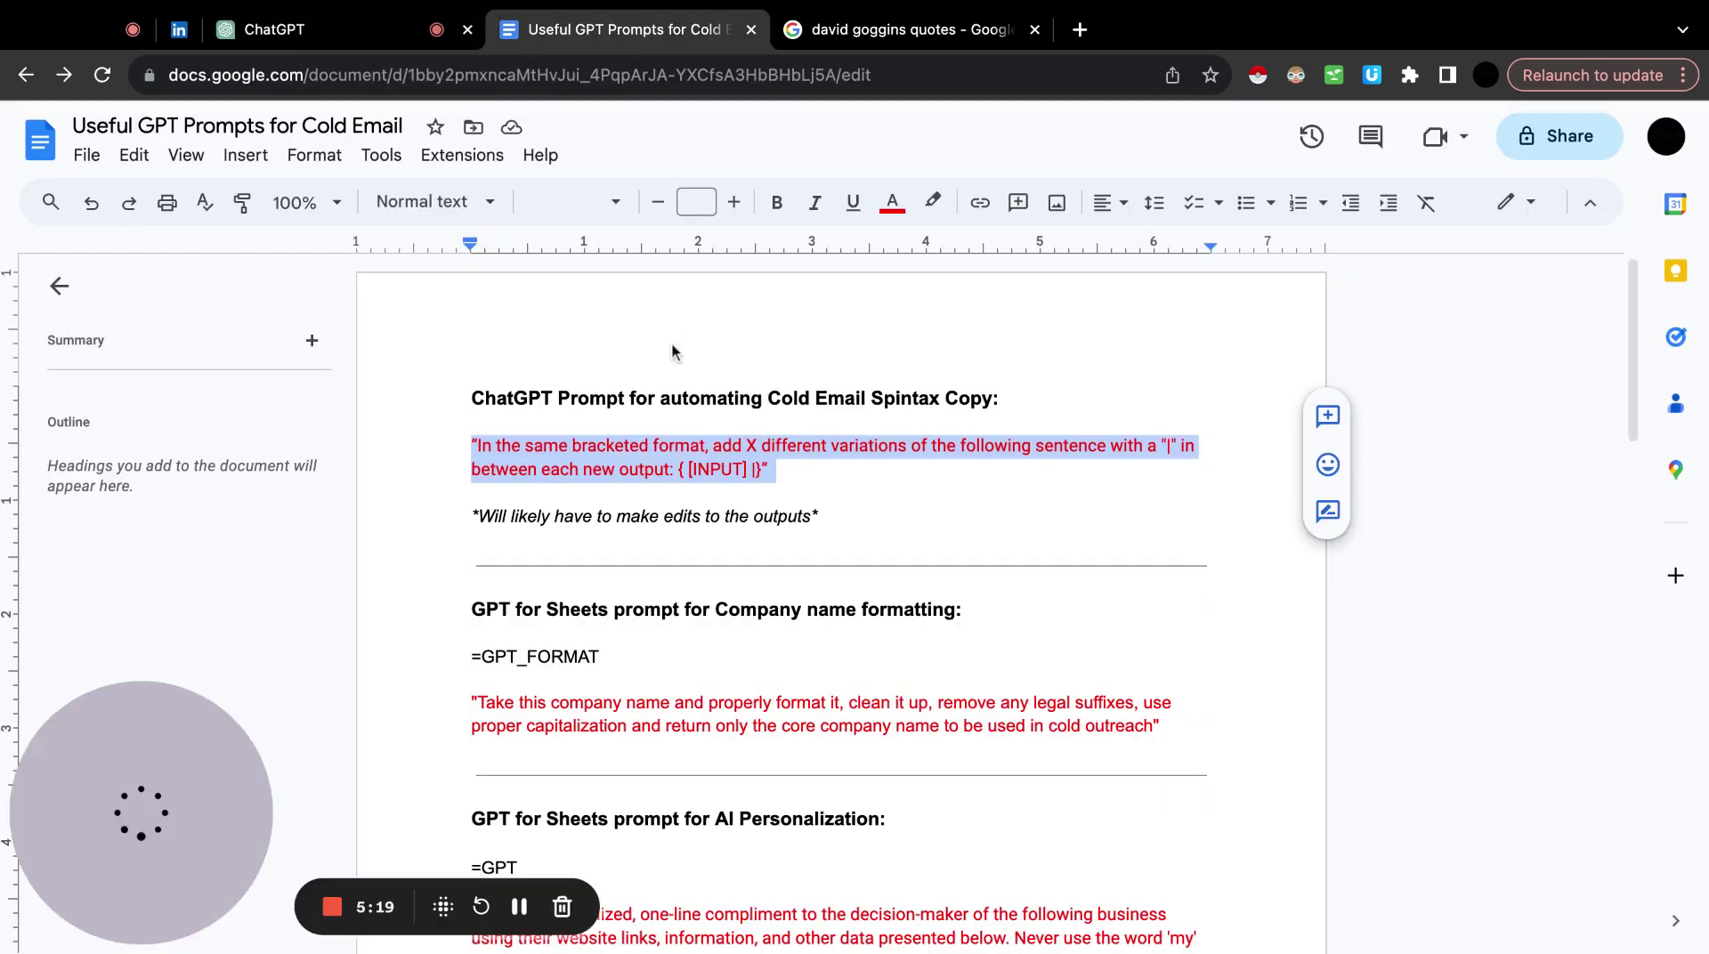
pyautogui.click(699, 470)
pyautogui.scroll(-15, 641, 542)
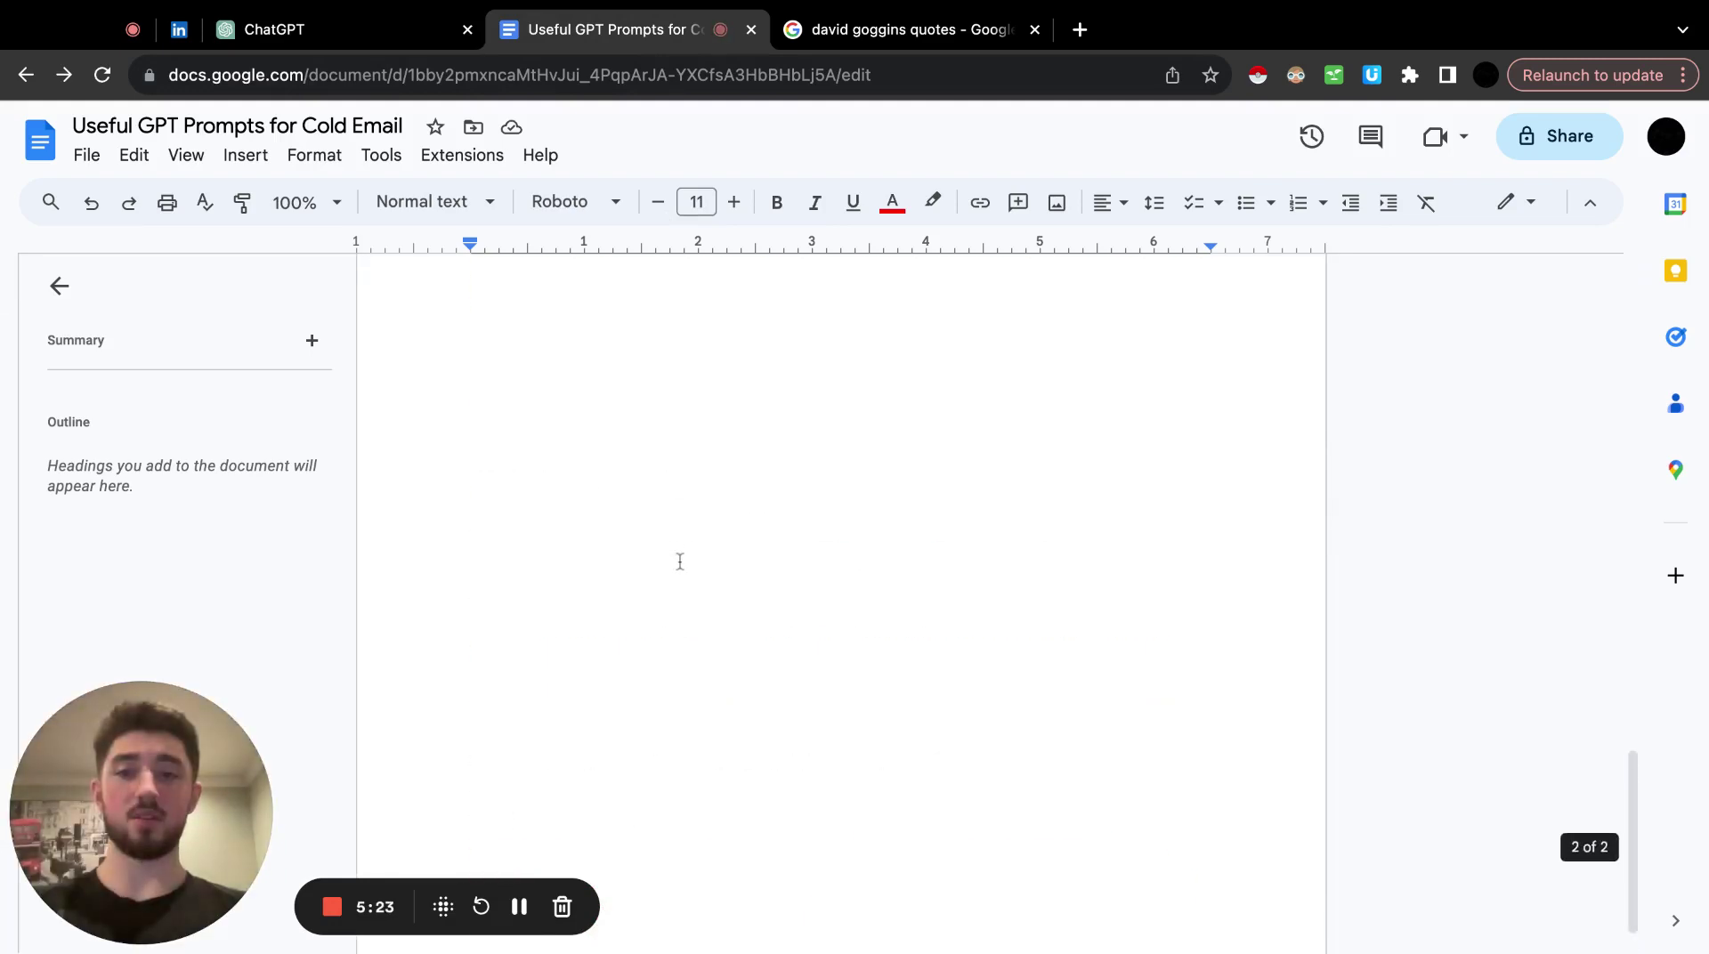
pyautogui.click(680, 562)
pyautogui.press('Return')
pyautogui.press('Return')
pyautogui.press('Return')
pyautogui.press('Return')
pyautogui.scroll(-2, 679, 560)
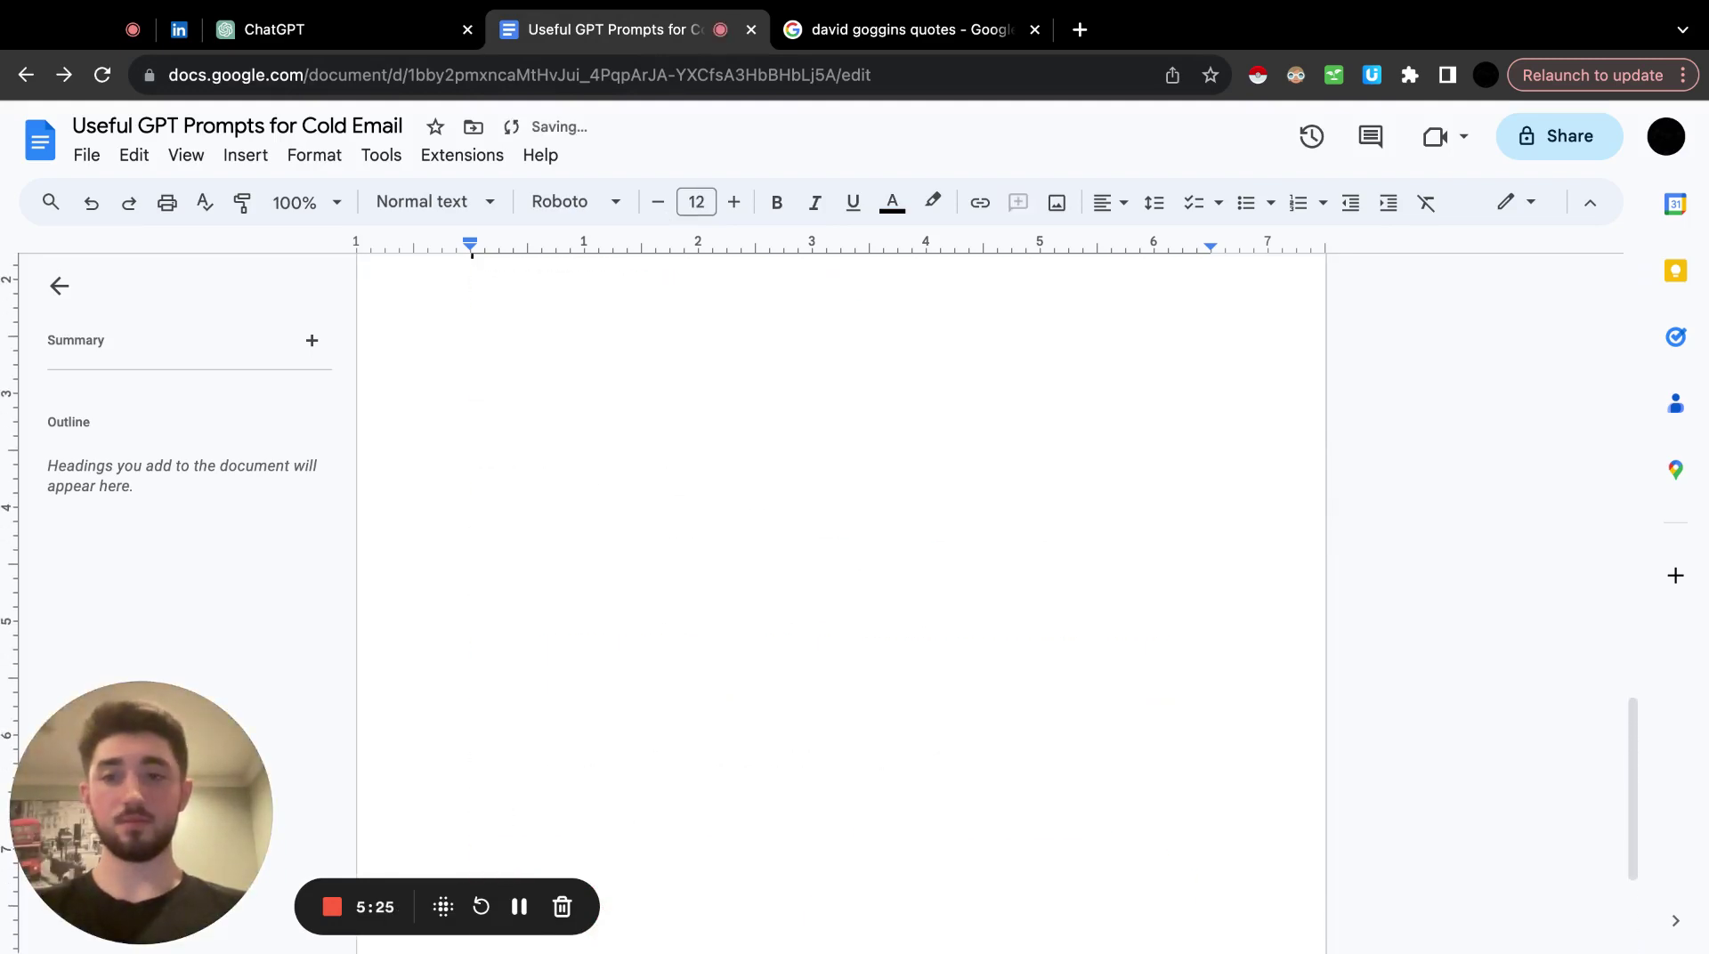
# Write an email sign-off with "Cheers,", the sender's first name beneath it, and "Co-founder @ RevGrowth" on the following line.
pyautogui.write('Cheers')
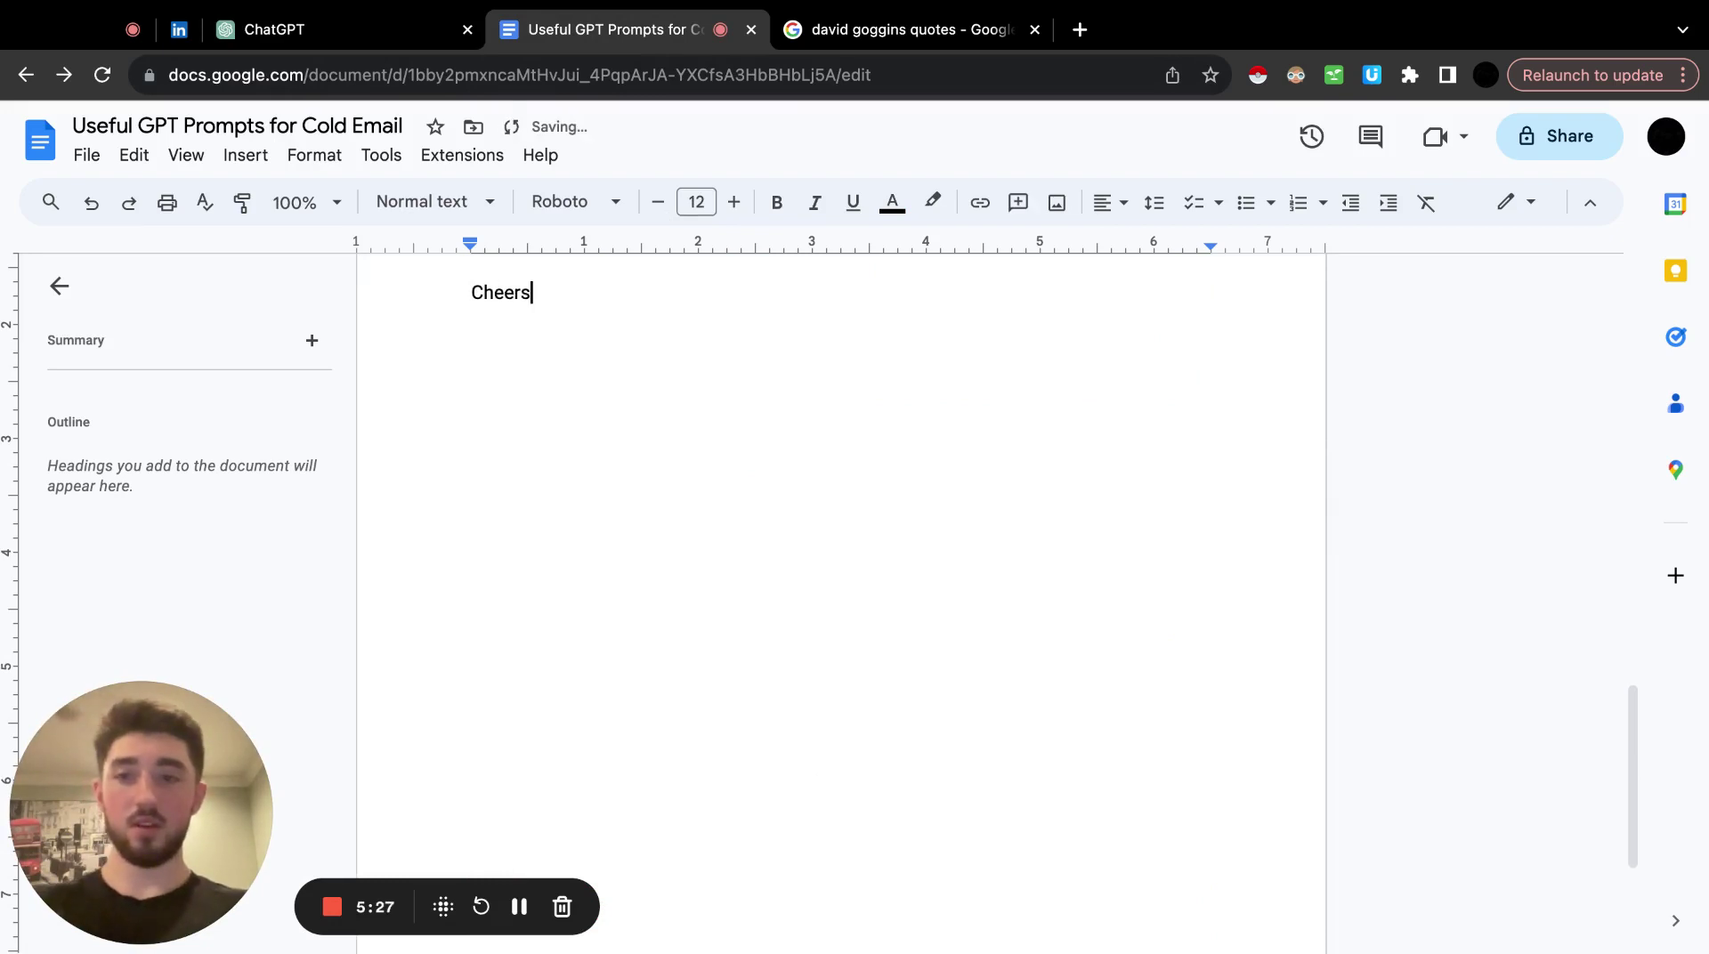
pyautogui.write(',')
pyautogui.press('Return')
pyautogui.write('Christian')
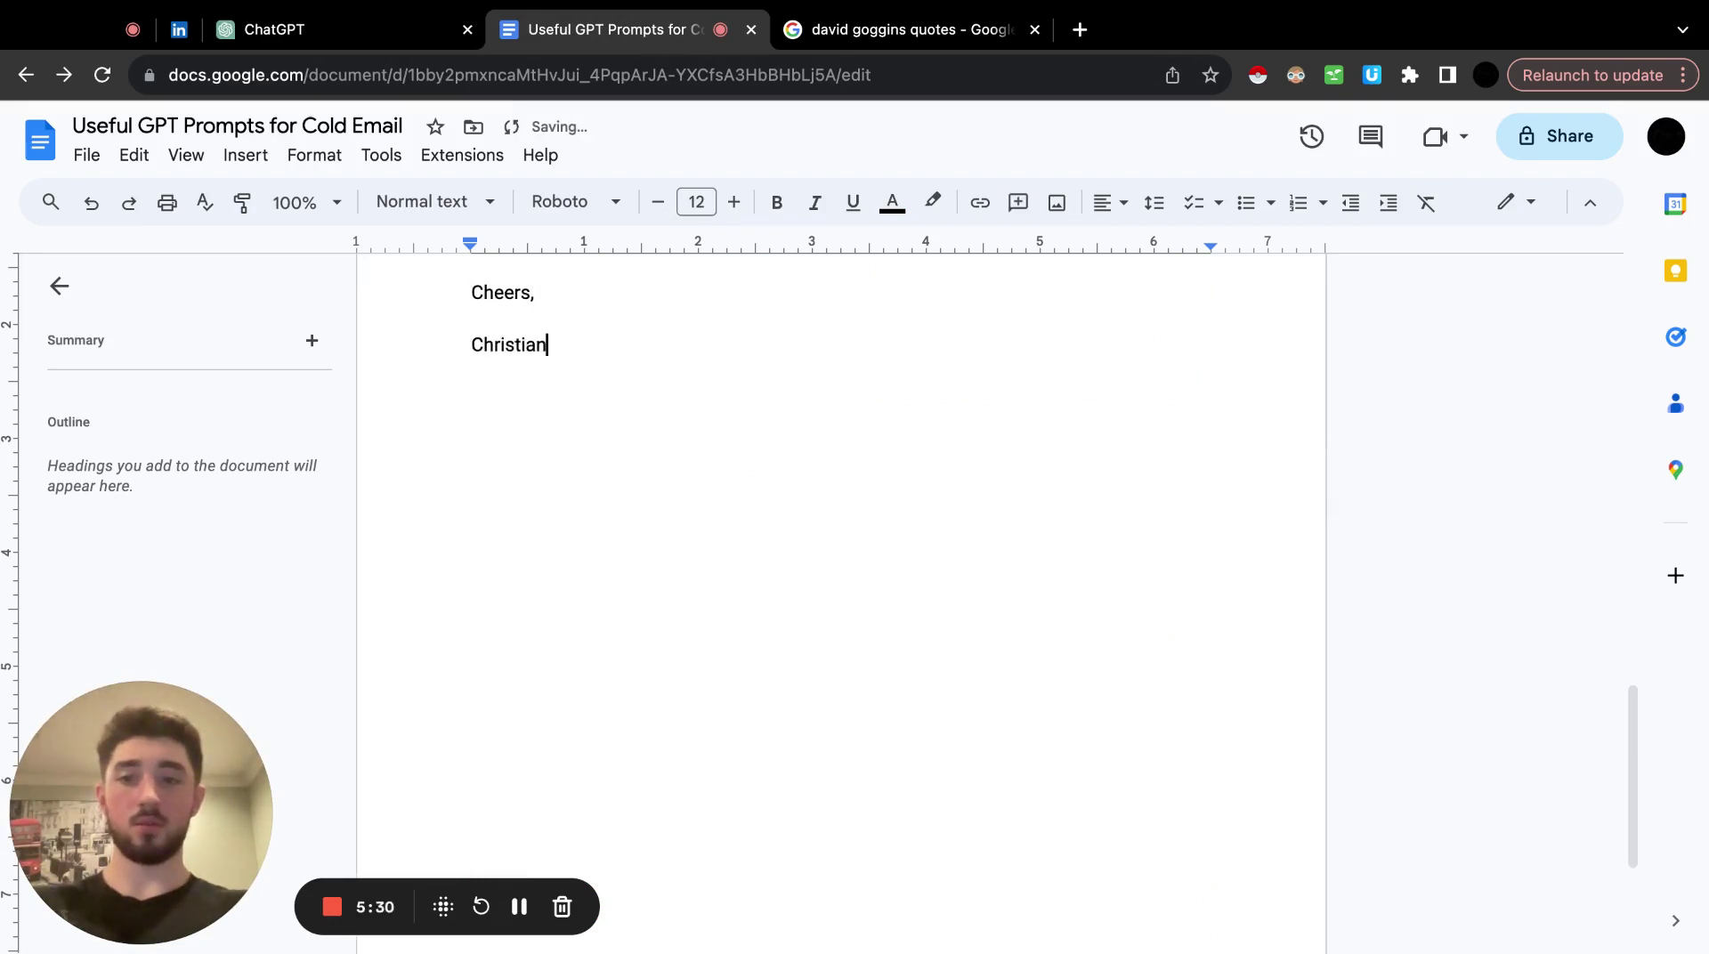
pyautogui.press('Return')
pyautogui.write('Co')
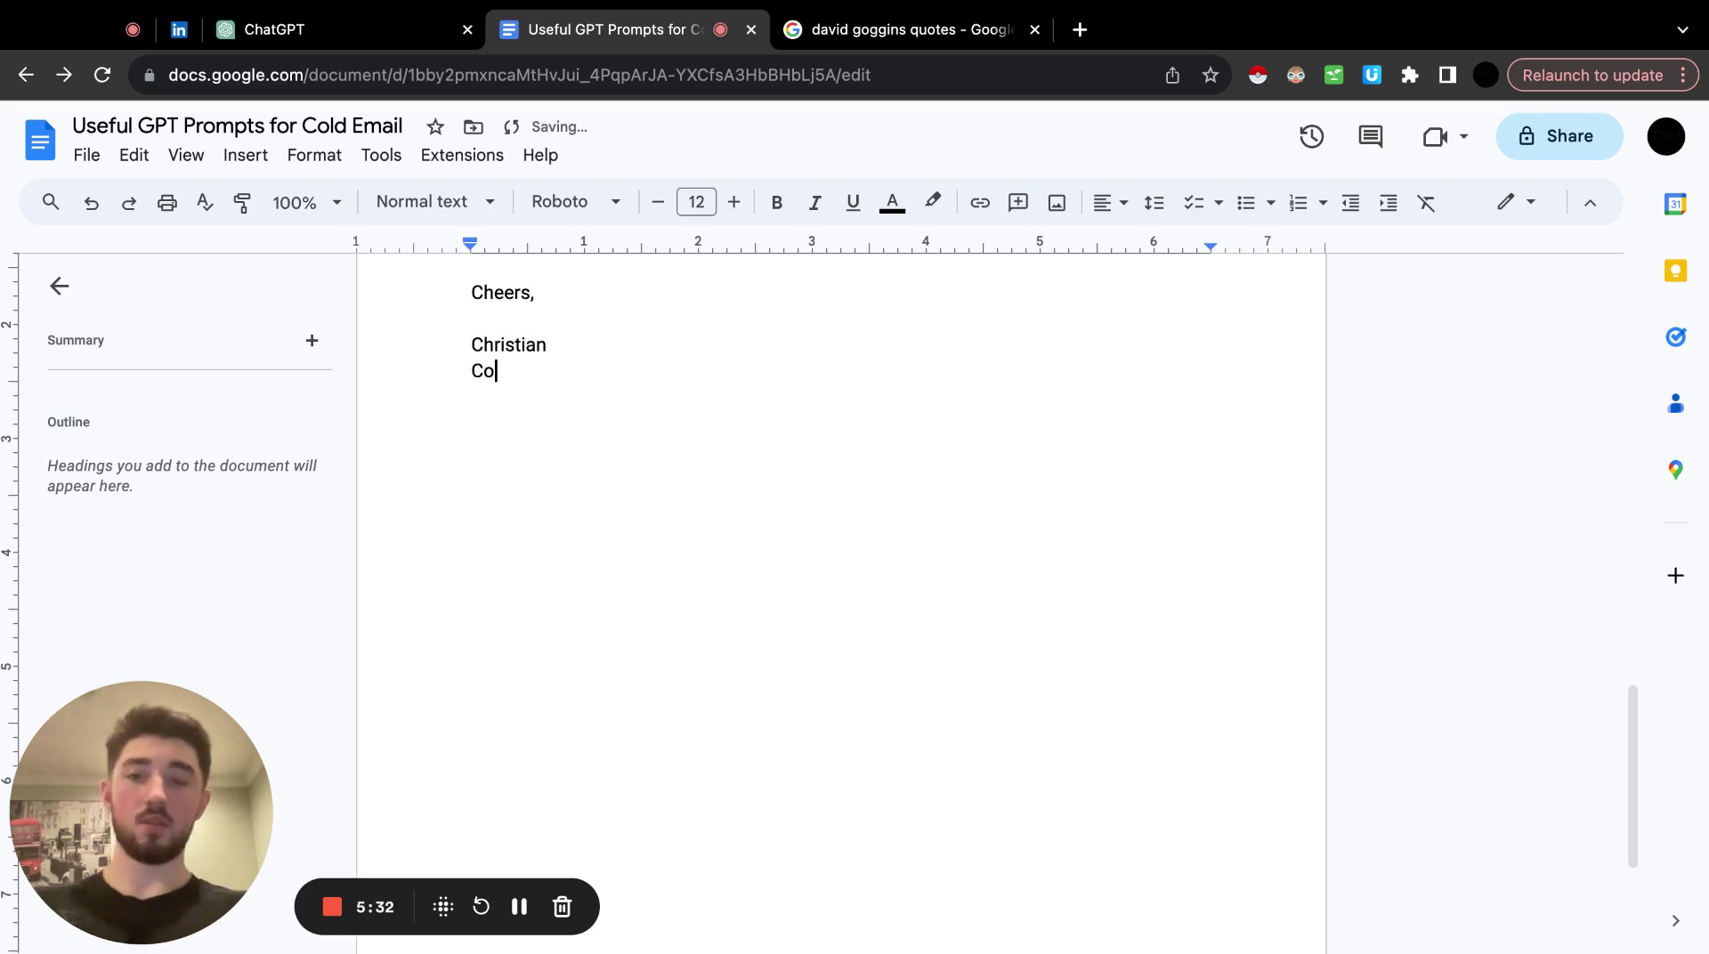
pyautogui.write('-founder')
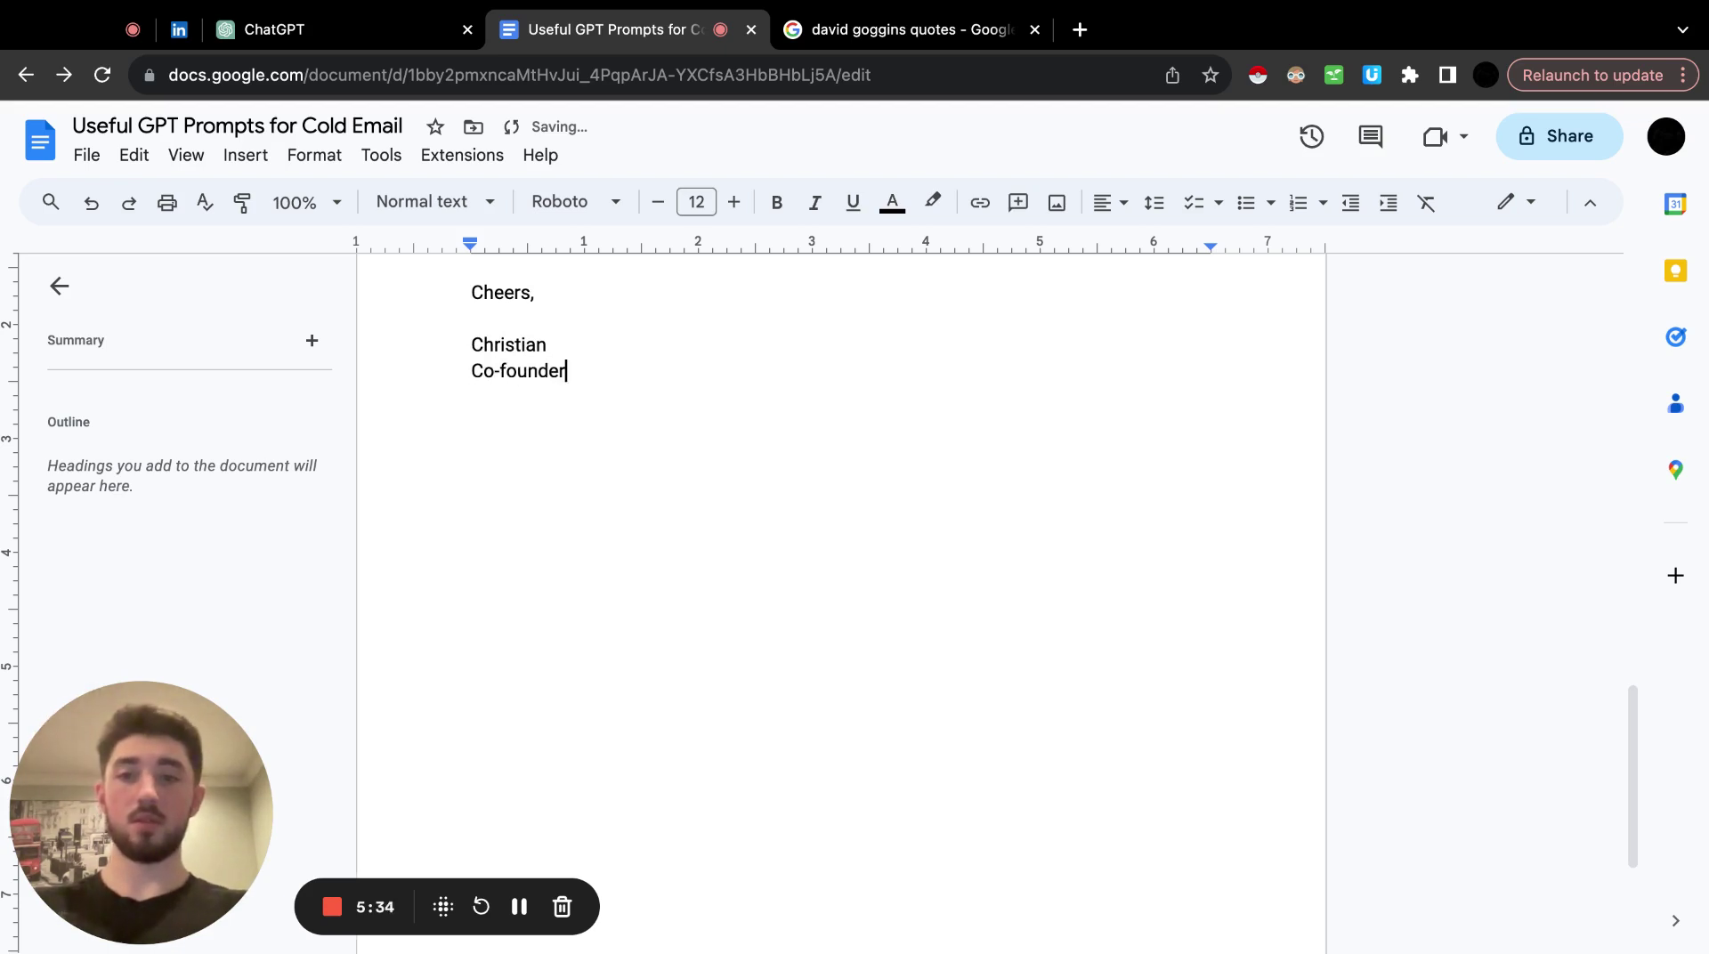
pyautogui.write(' @ RevGrwot')
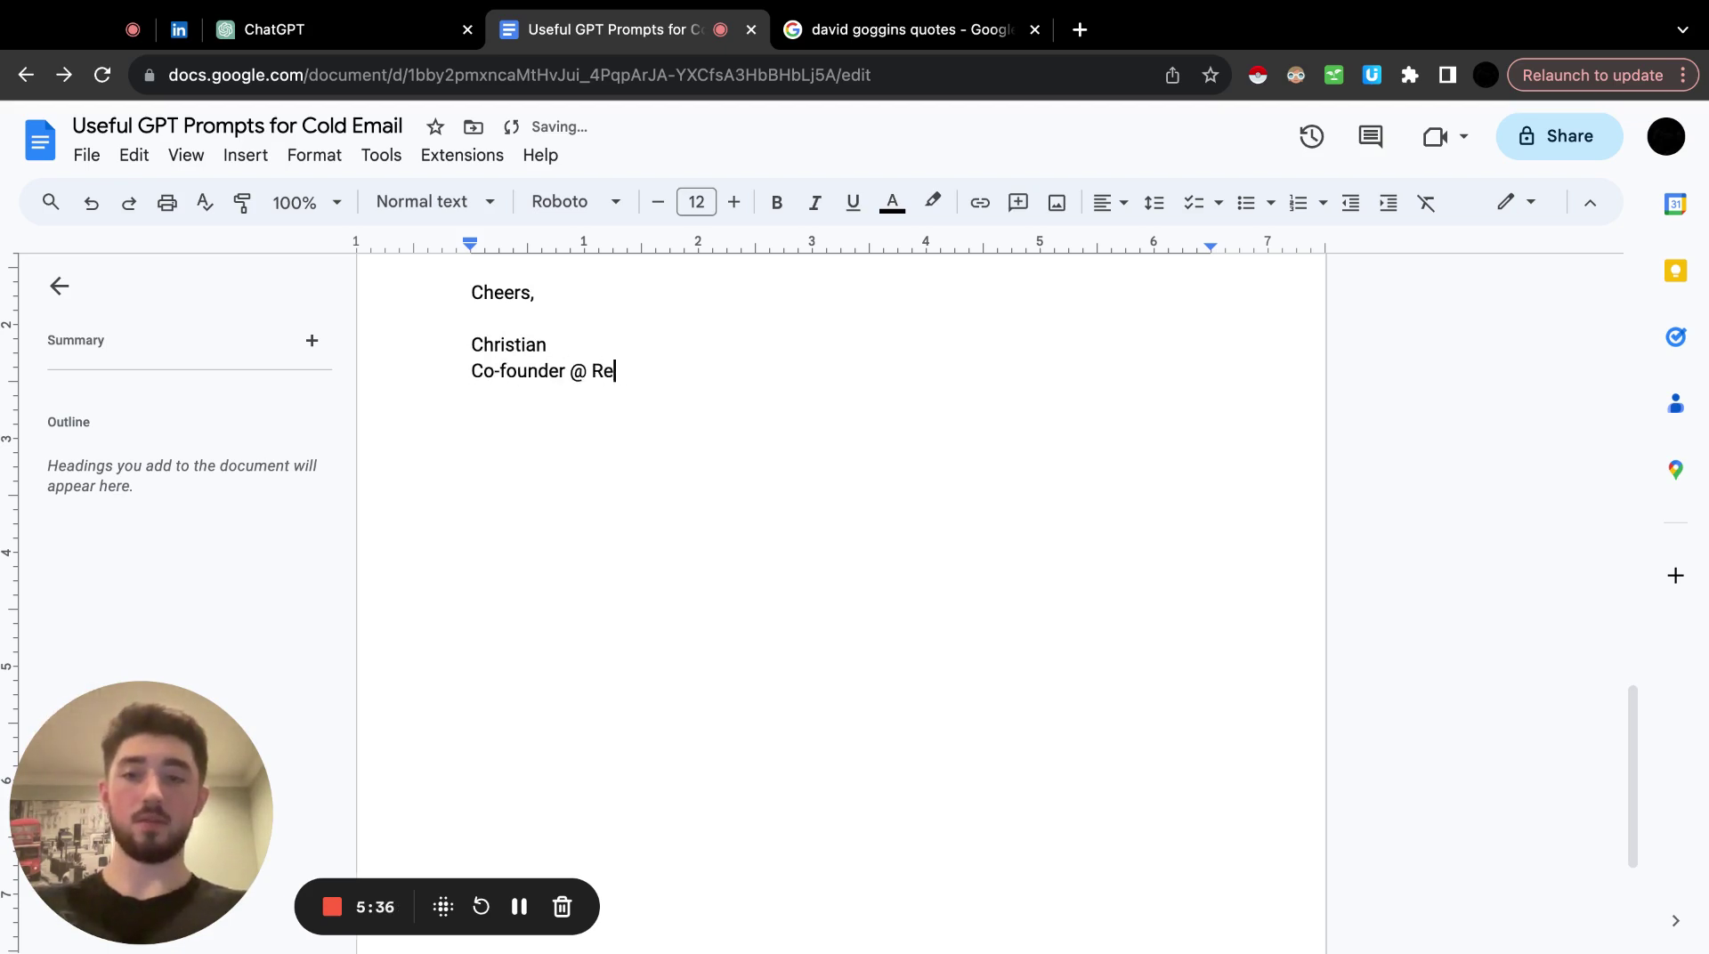
pyautogui.press('BackSpace')
pyautogui.press('BackSpace')
pyautogui.press('BackSpace')
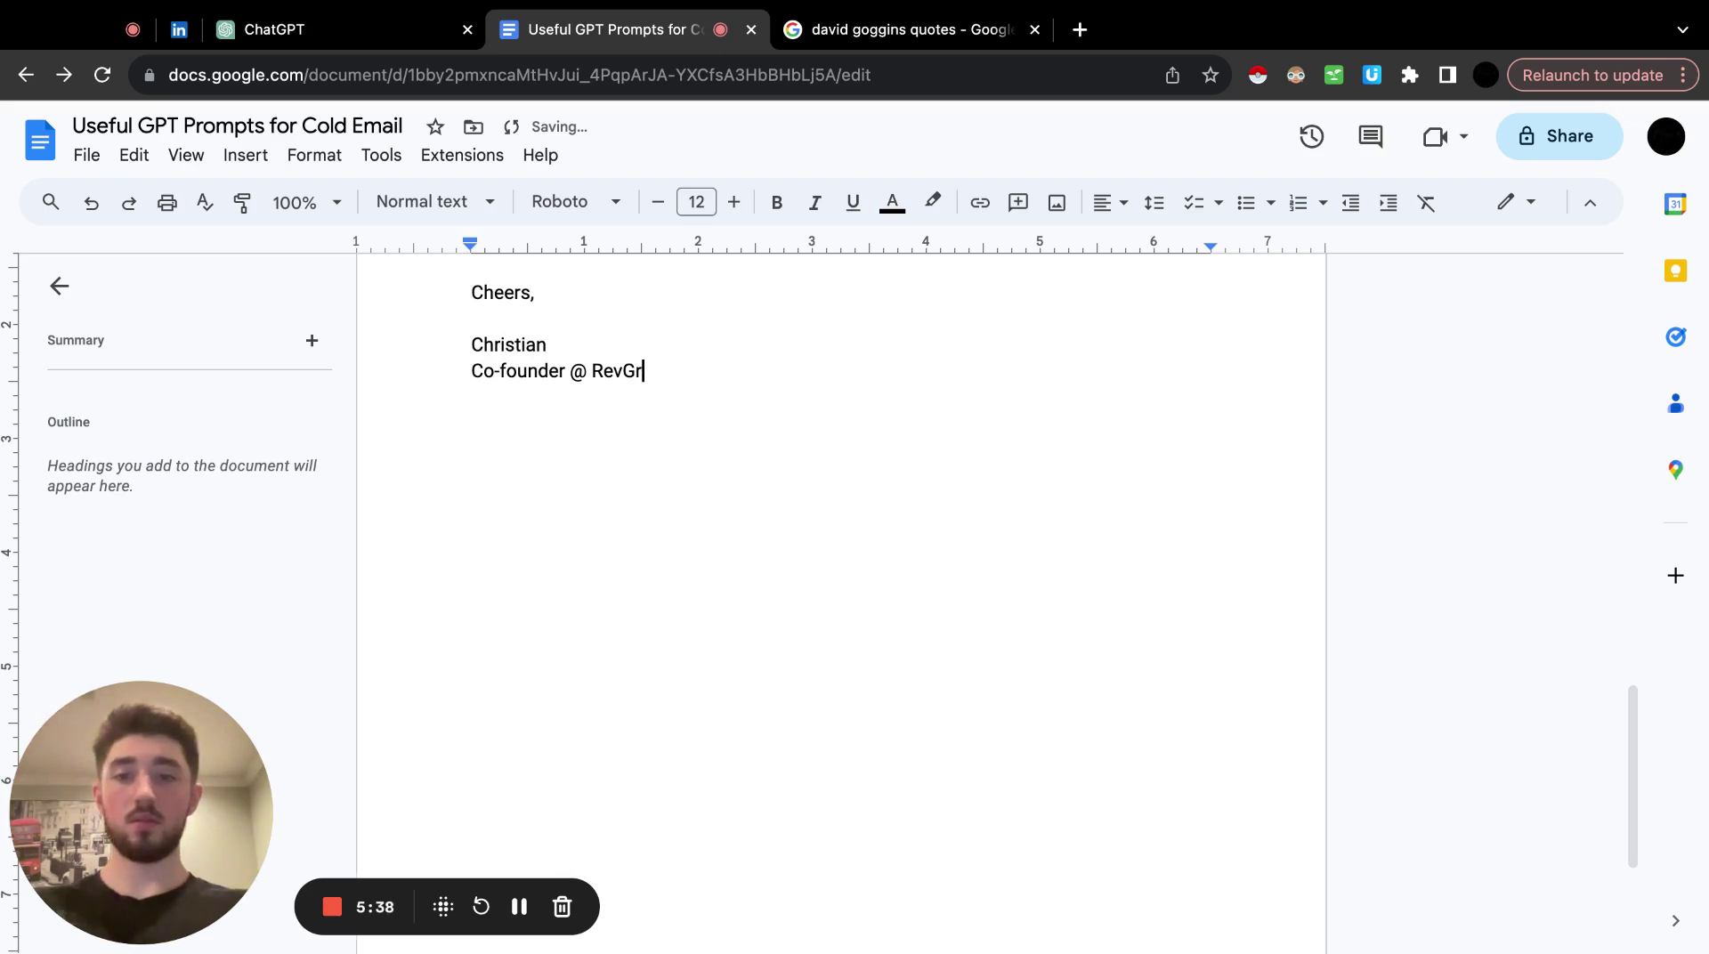
pyautogui.write('owth')
# Begin a spintax group on the signature's name line with "{" and add a "|"-separated variation using the first name and last initial.
pyautogui.click(458, 346)
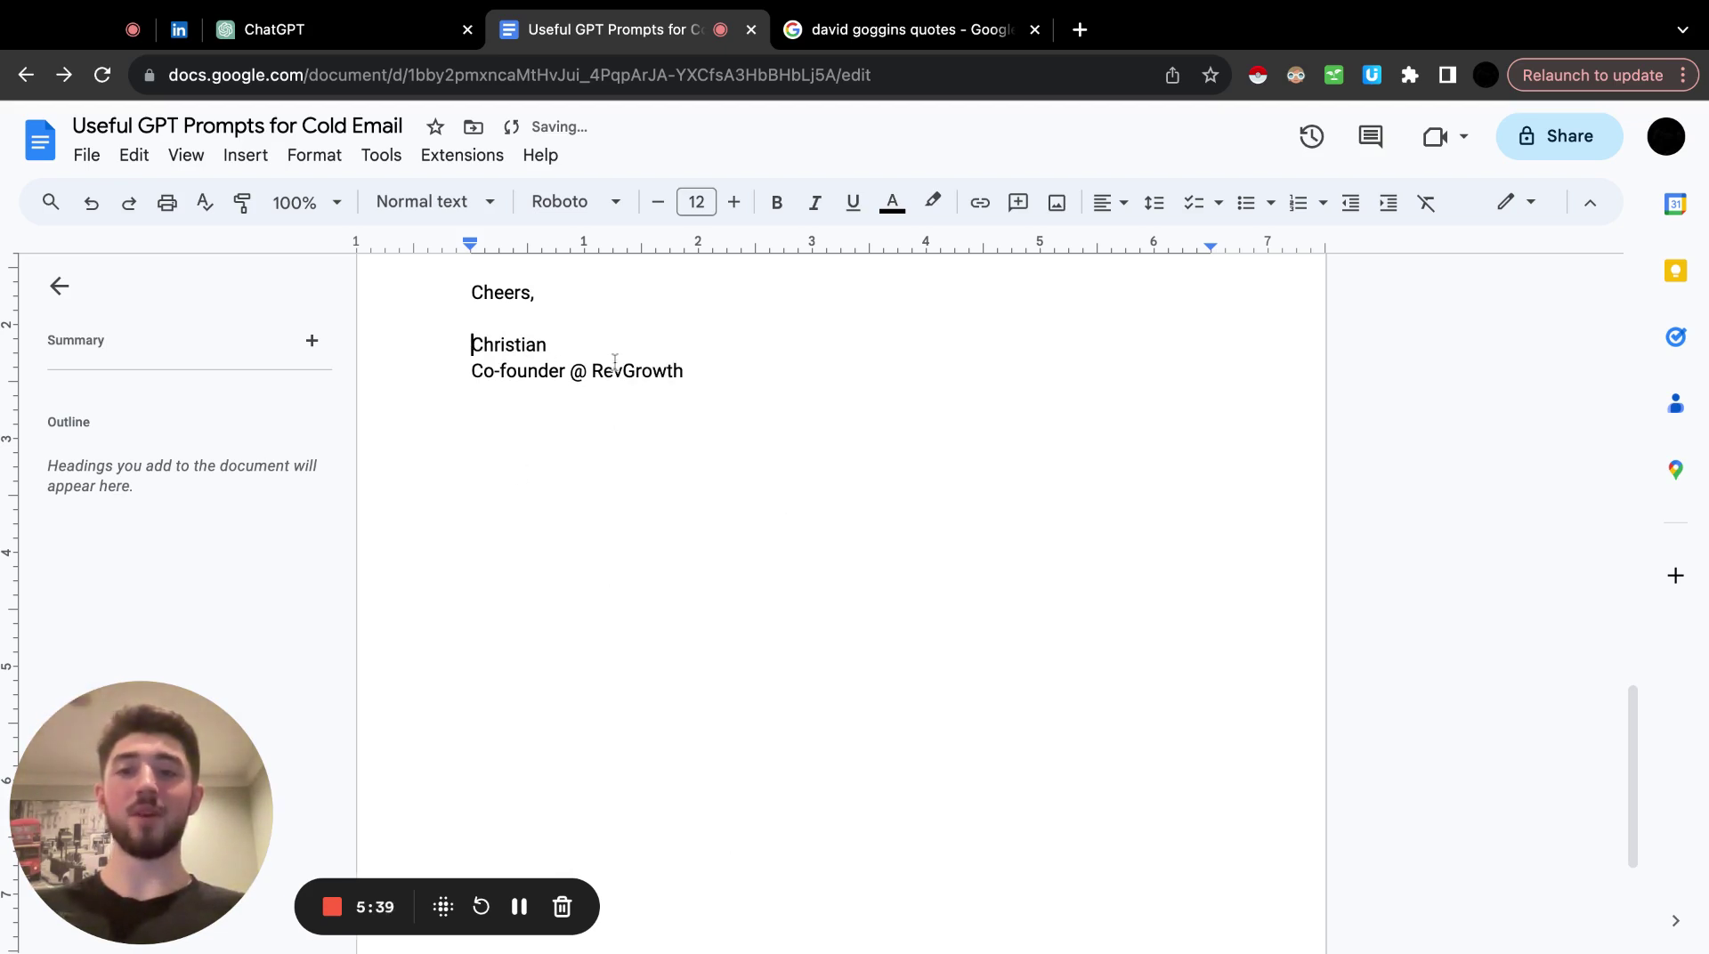
pyautogui.moveTo(459, 345); pyautogui.dragTo(555, 345)
pyautogui.click(455, 345)
pyautogui.write('[')
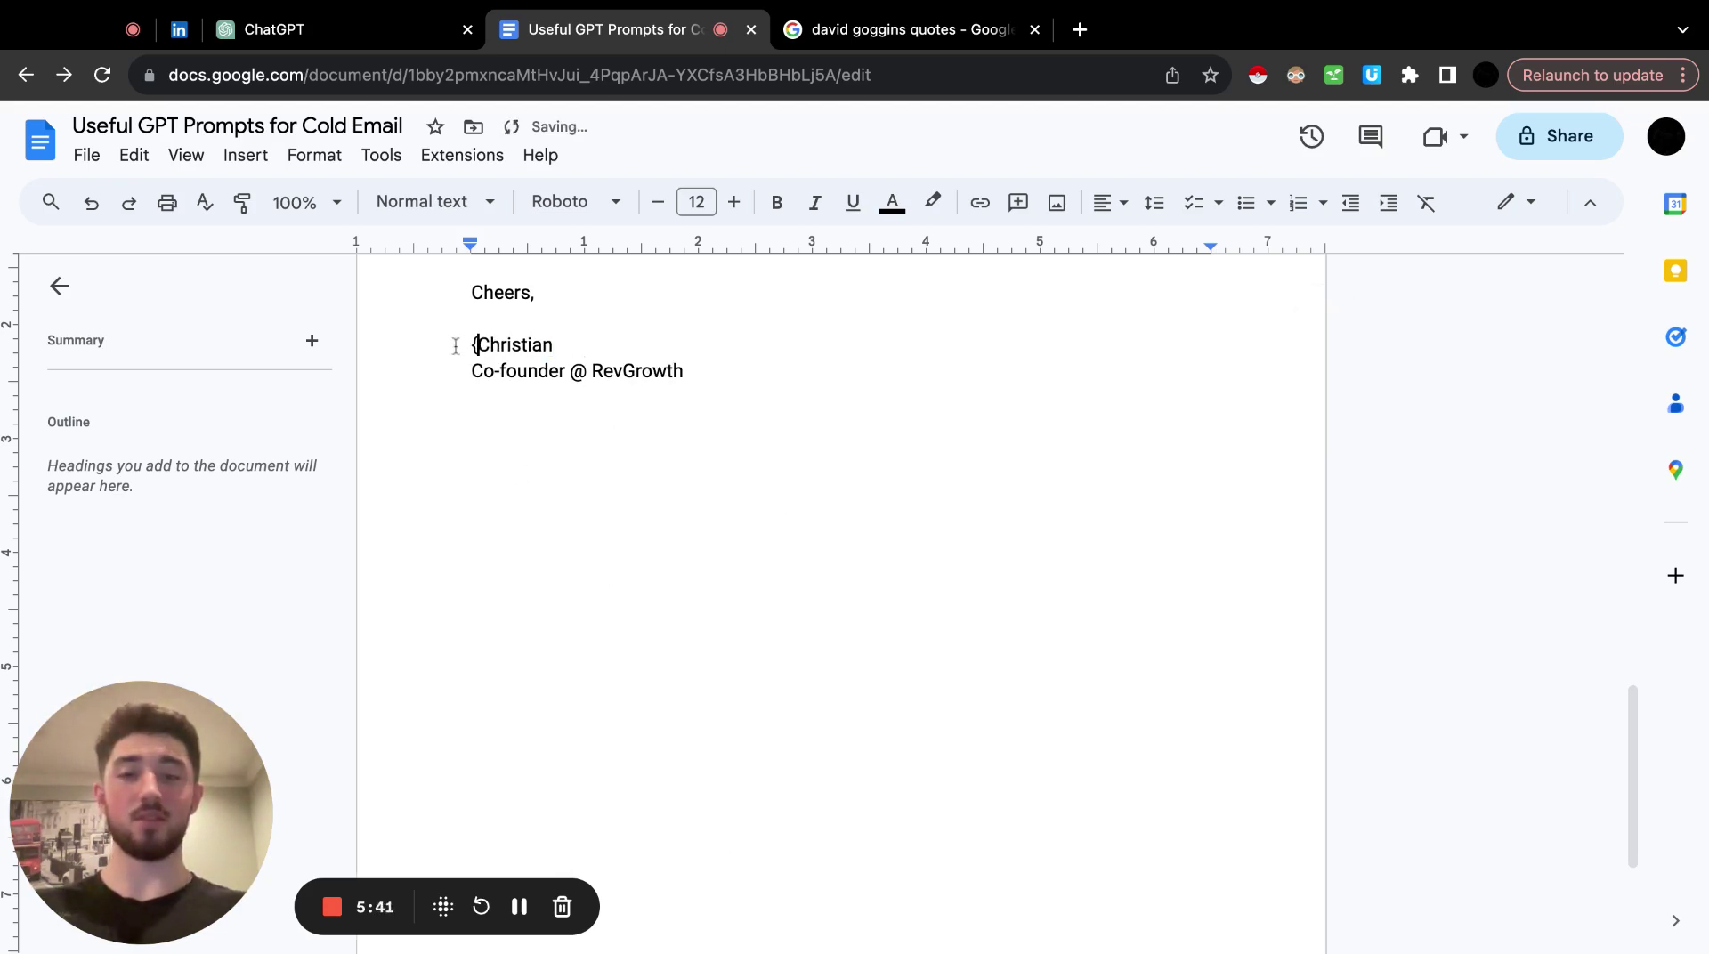
pyautogui.click(575, 348)
pyautogui.write('|Christian P.')
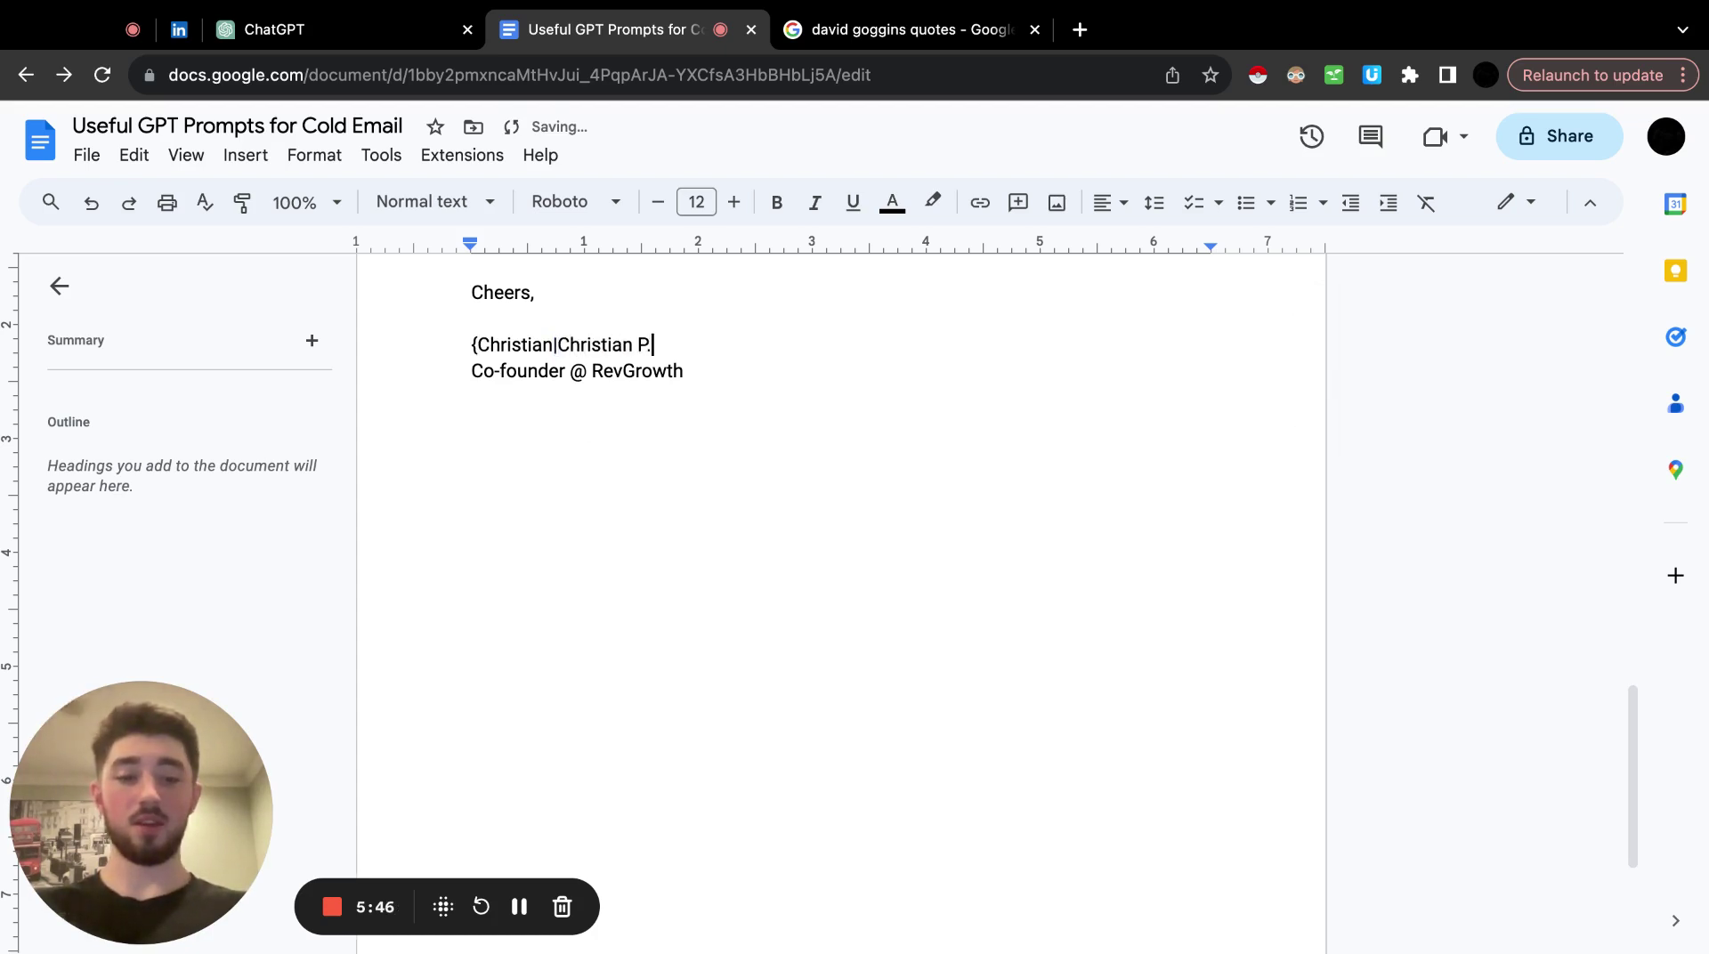
# Add a third "|"-separated variation in the order last name, first name, and end the name group with "}".
pyautogui.write('|Plascec')
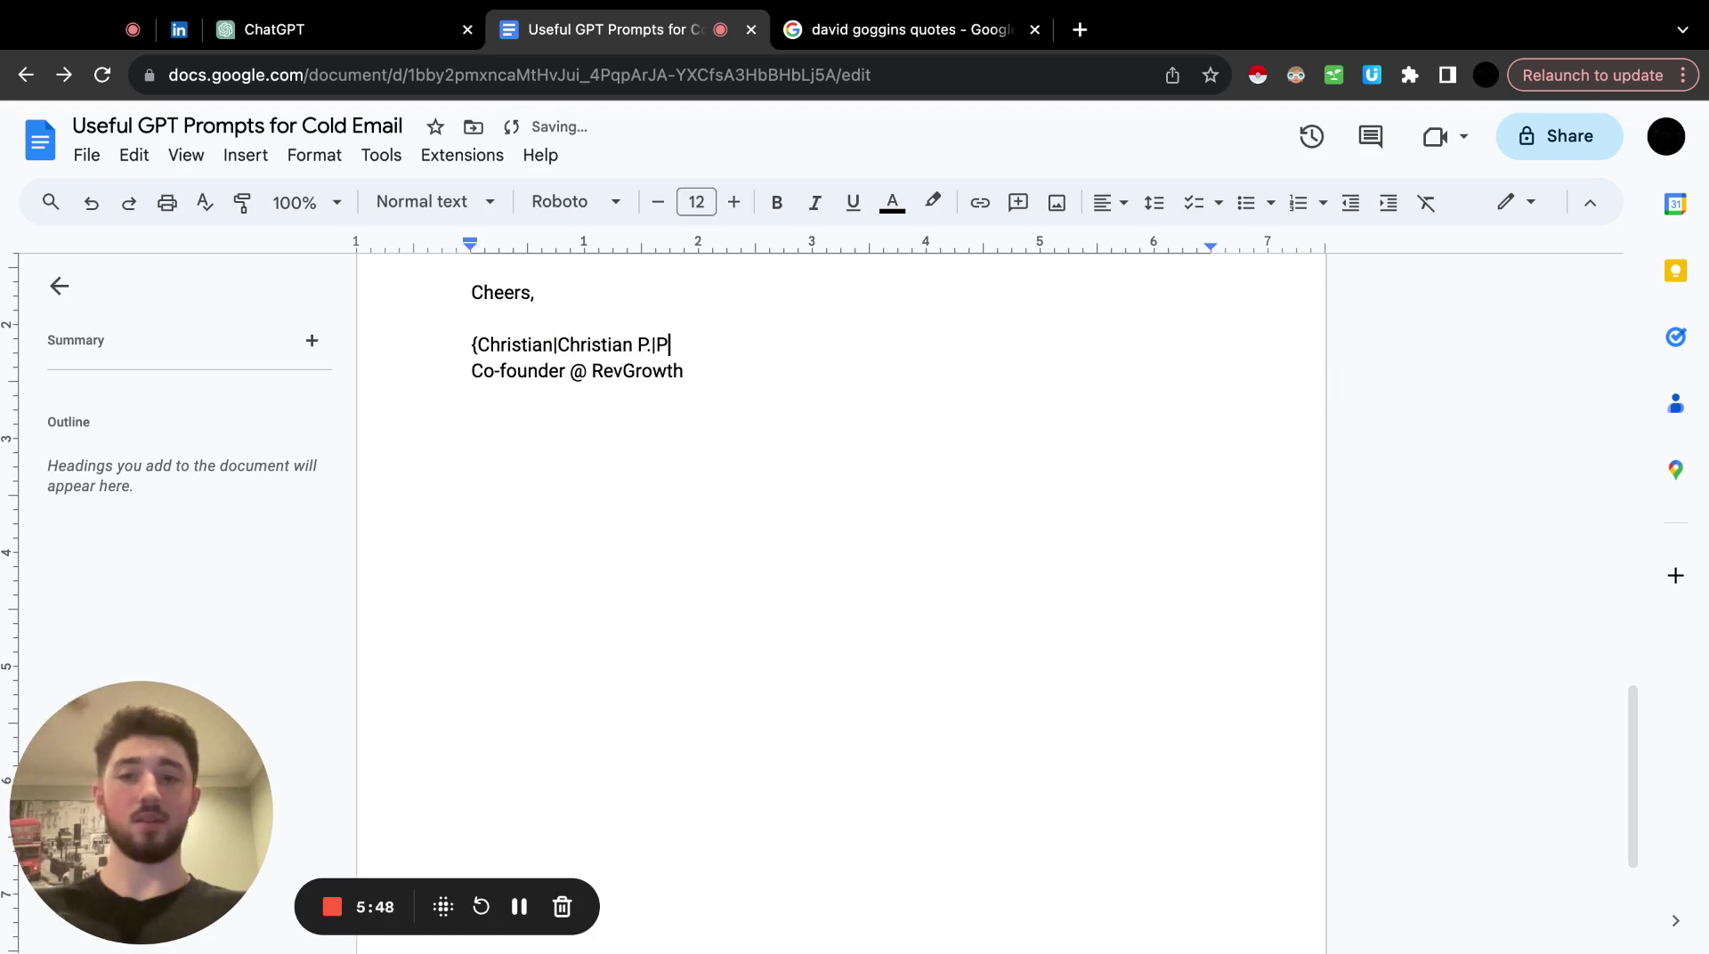
pyautogui.press('BackSpace')
pyautogui.press('BackSpace')
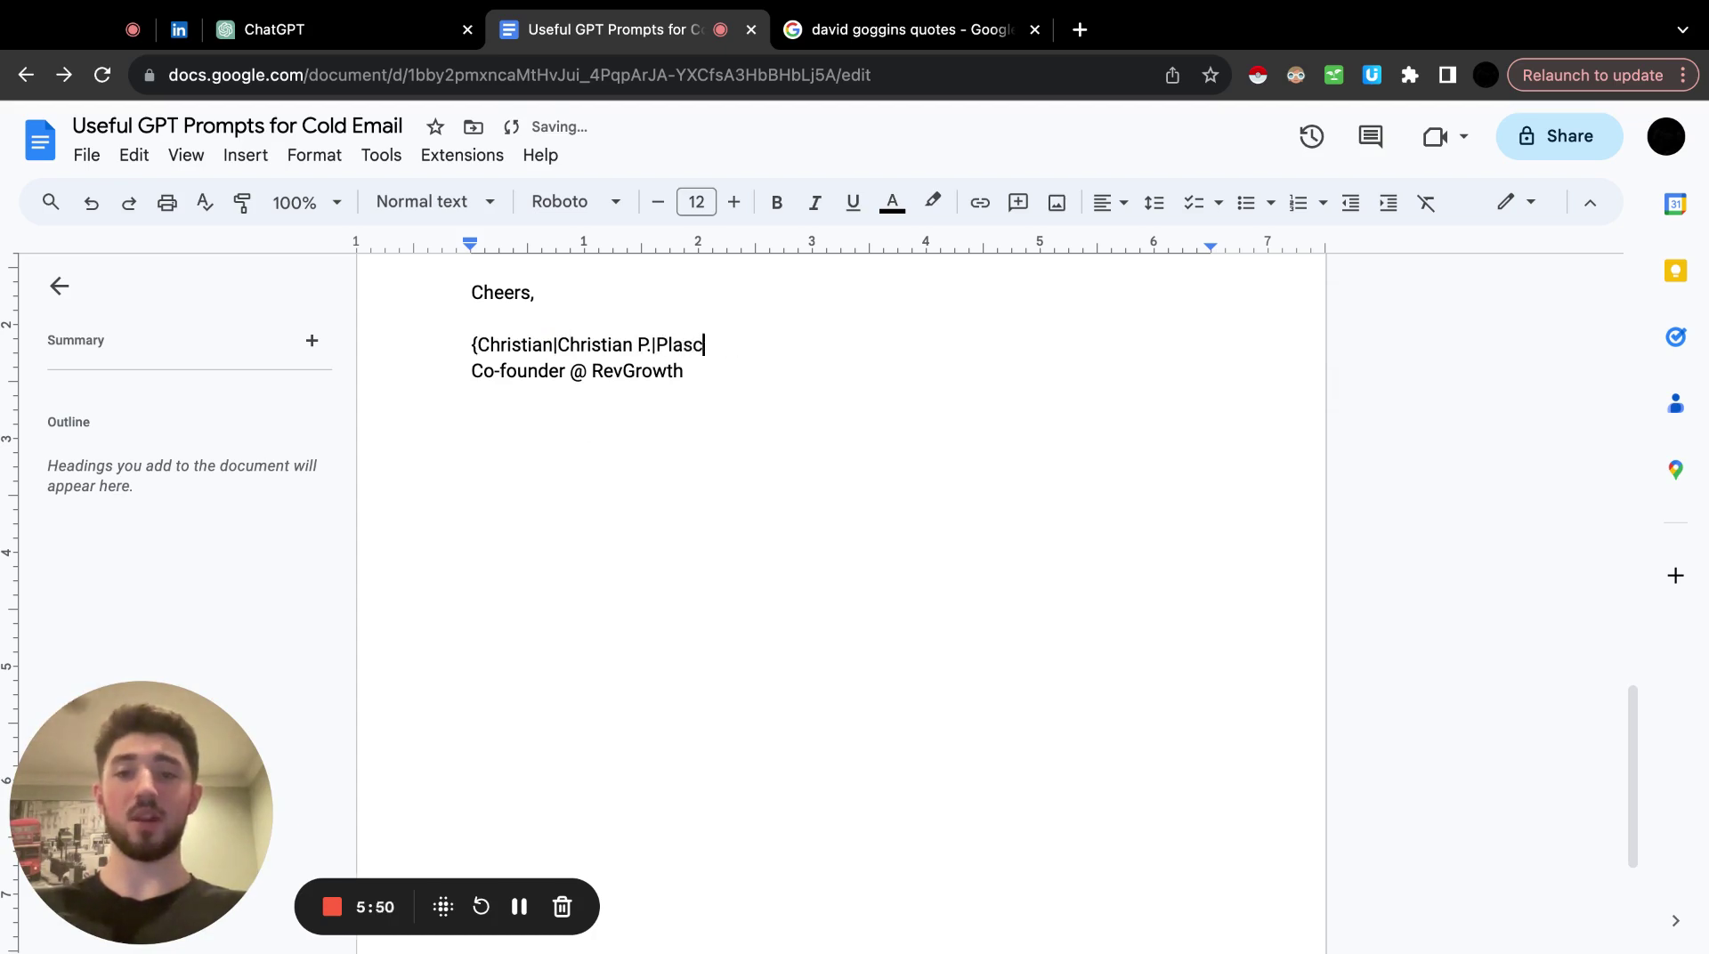
pyautogui.write('cencia')
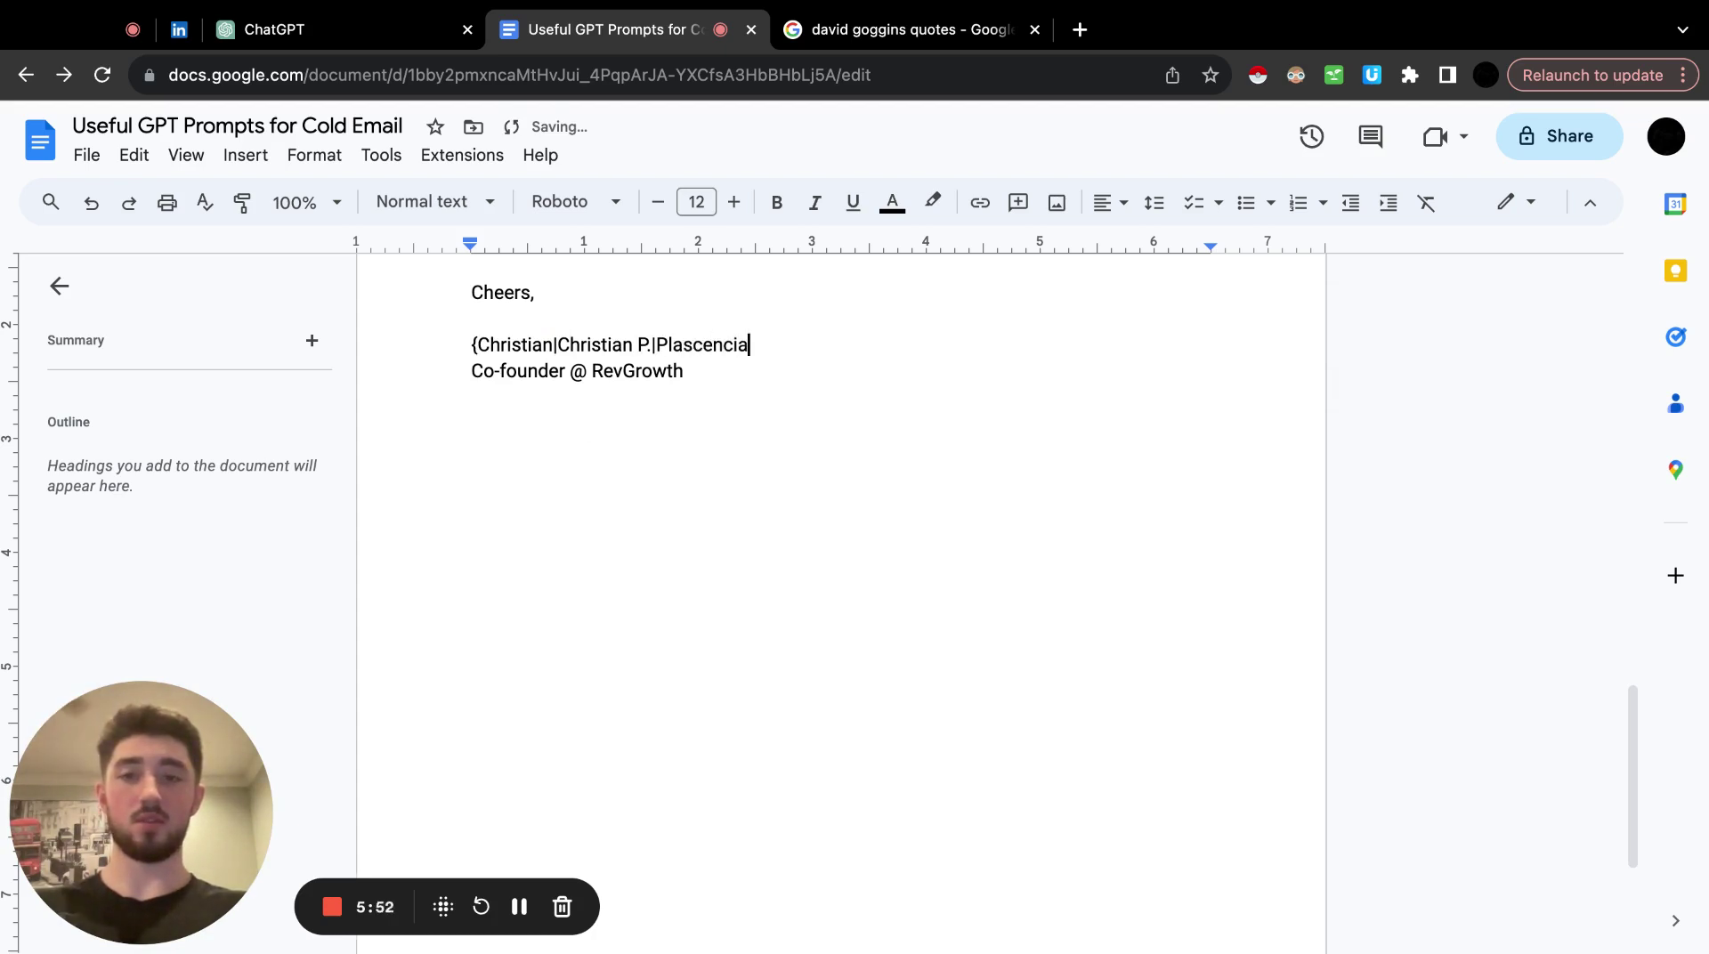
pyautogui.write(', Christian')
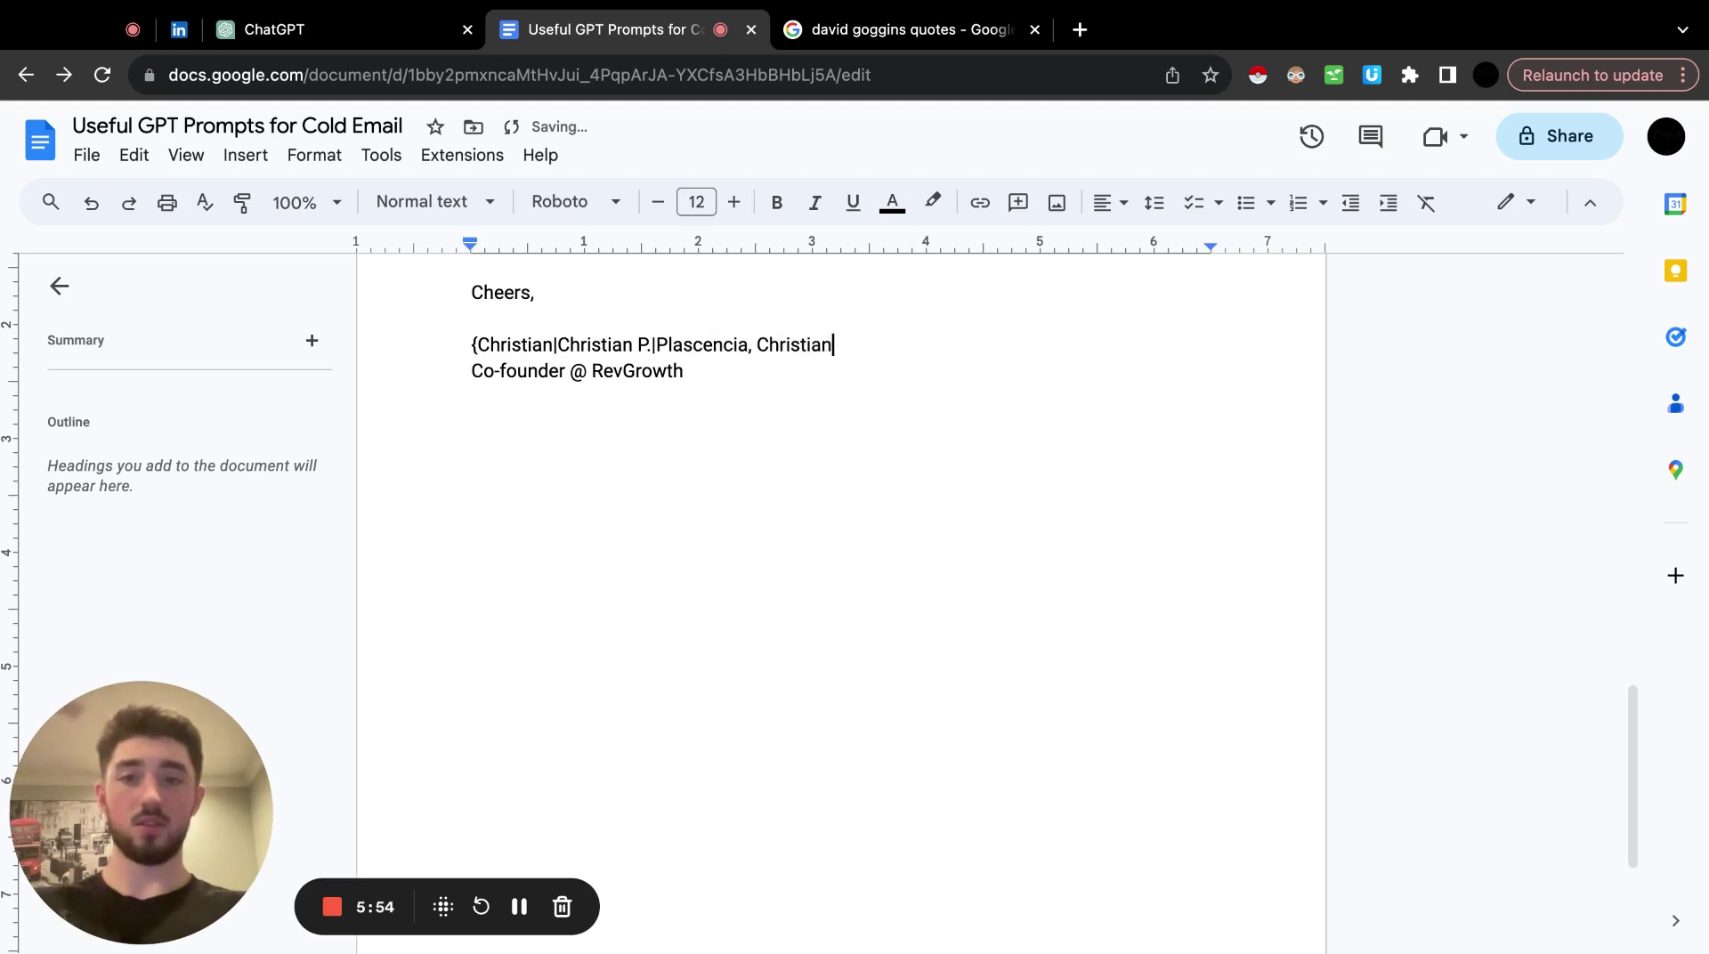
pyautogui.write('}')
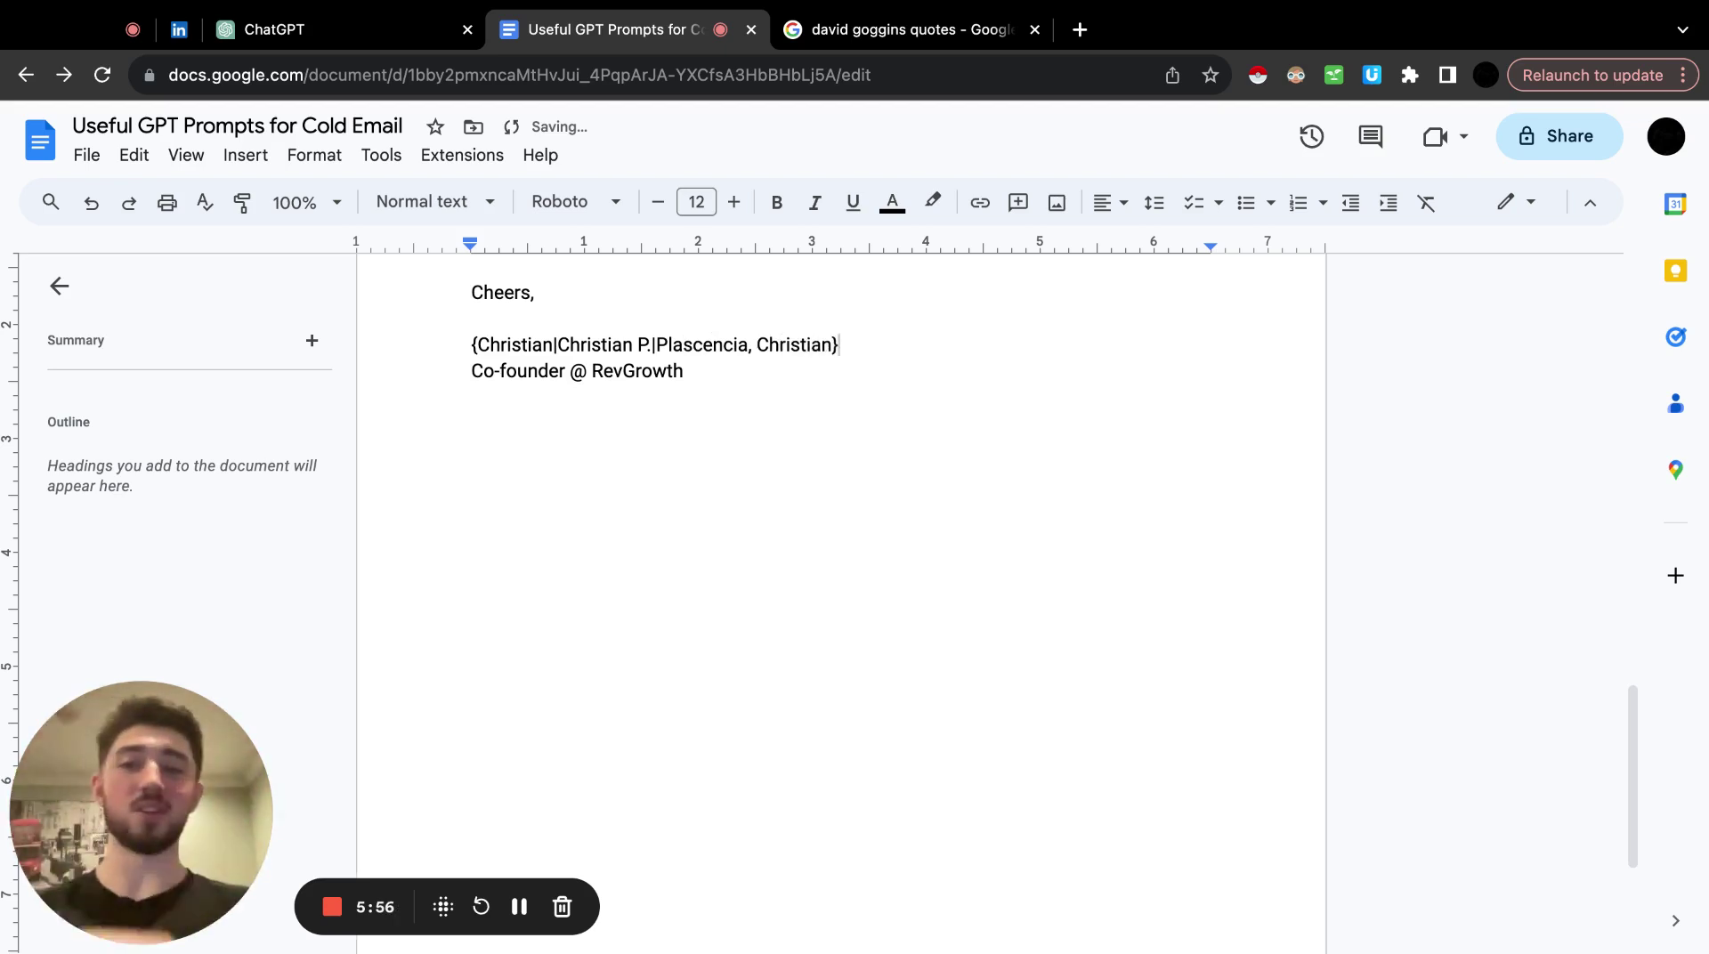
# Begin a spintax group on the job title line with "{" and add "|Director at Revo" after "Co-founder @ RevGrowth".
pyautogui.click(454, 355)
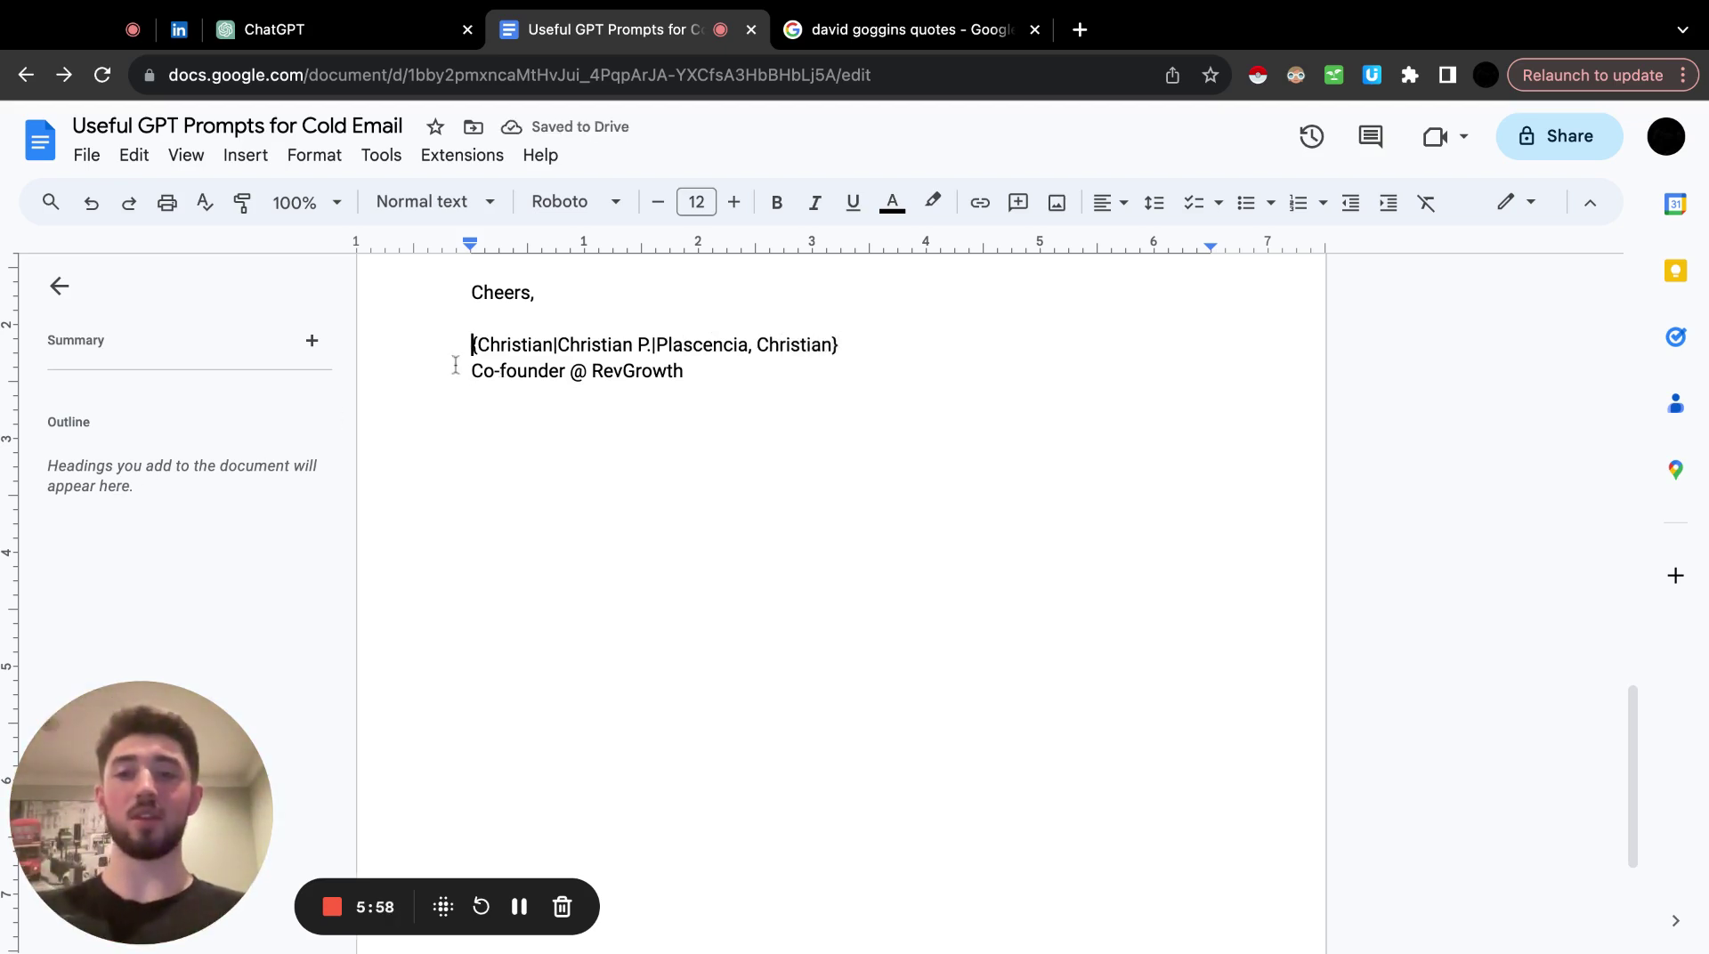
pyautogui.tripleClick(454, 361)
pyautogui.press('Right')
pyautogui.write('{')
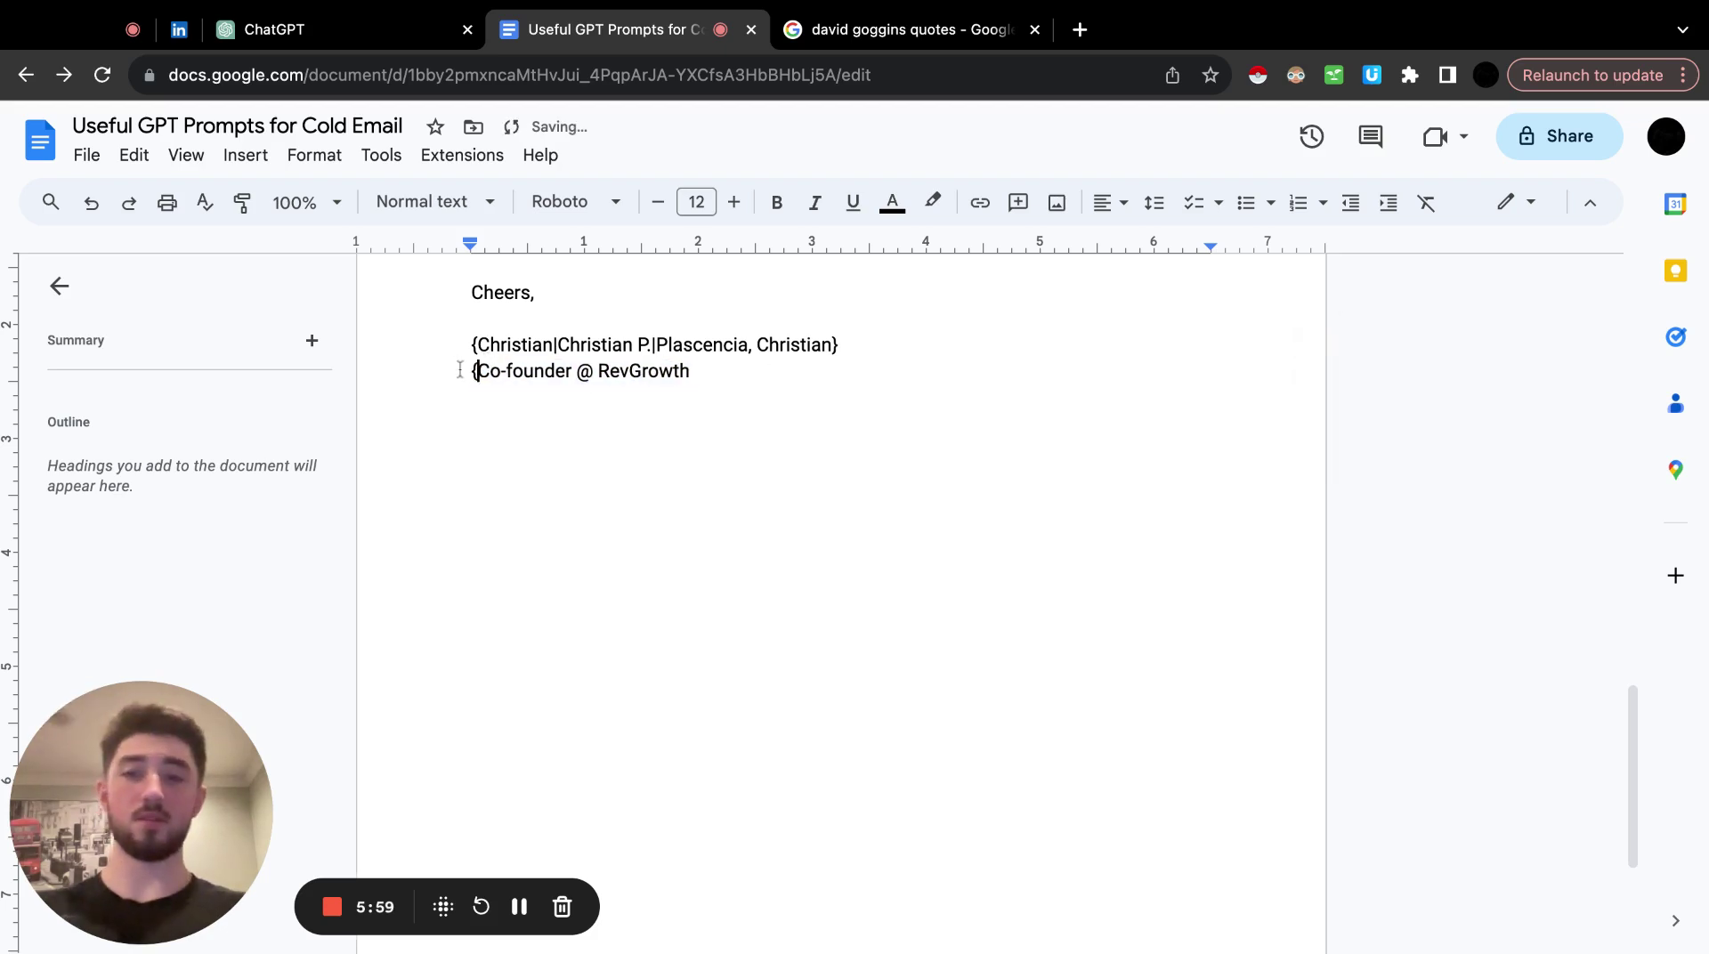
pyautogui.doubleClick(775, 383)
pyautogui.write('|Dir')
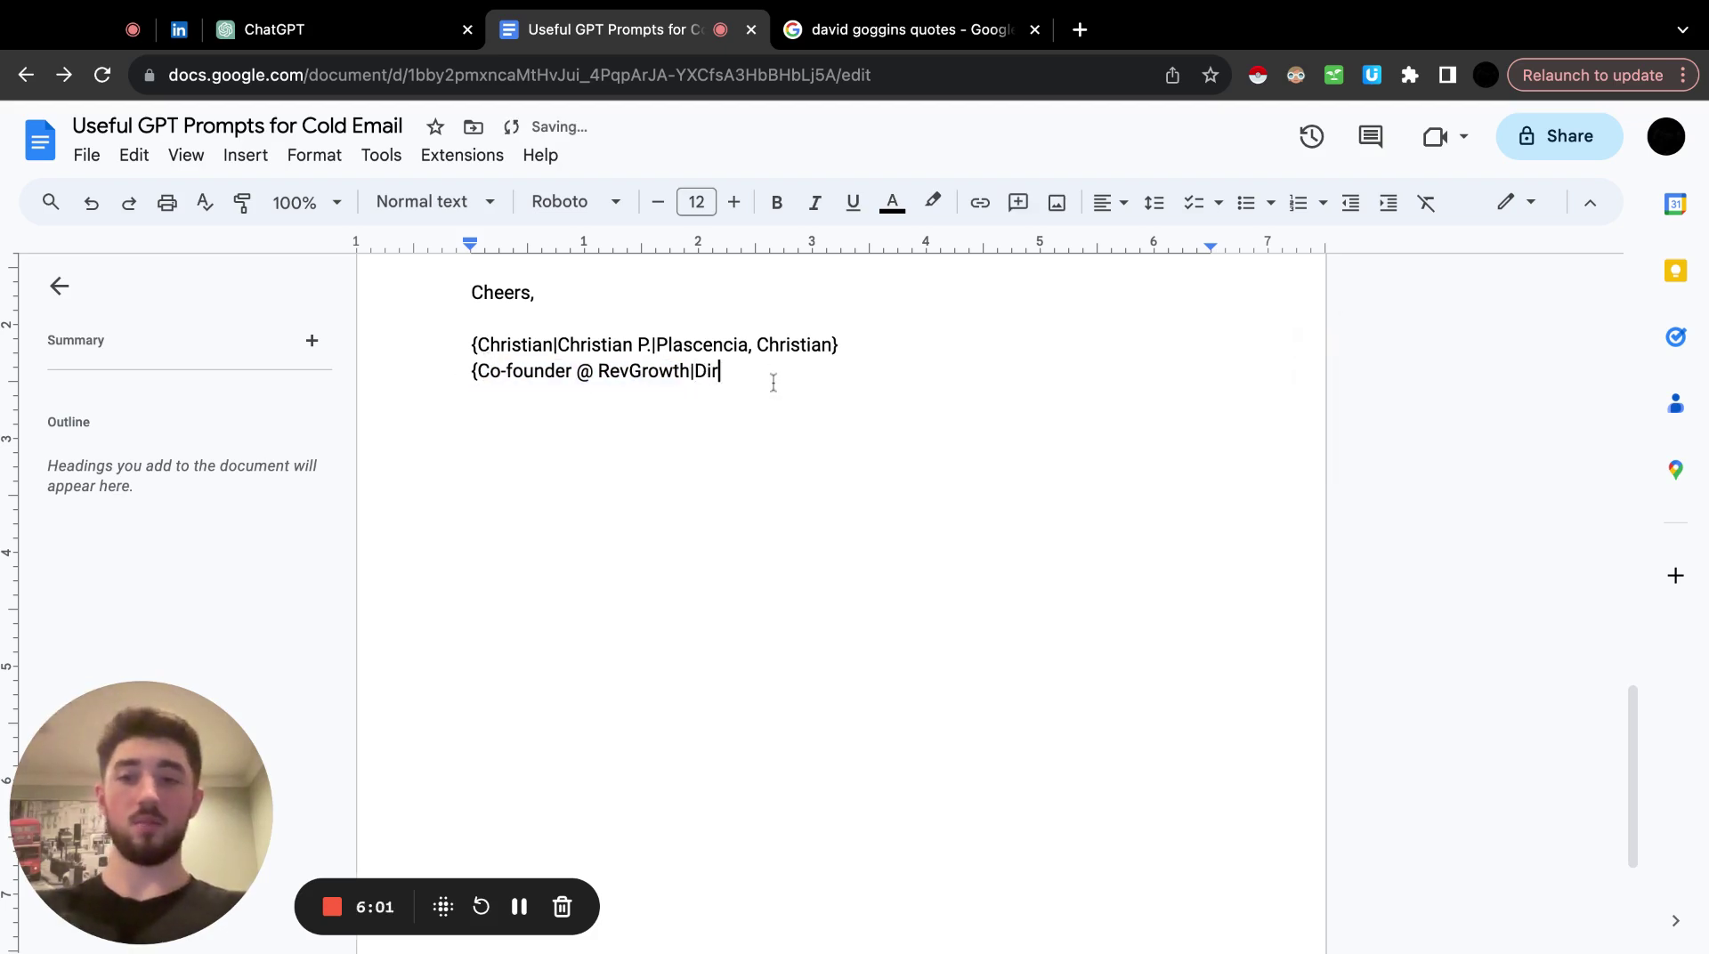
pyautogui.write('ector at Revo')
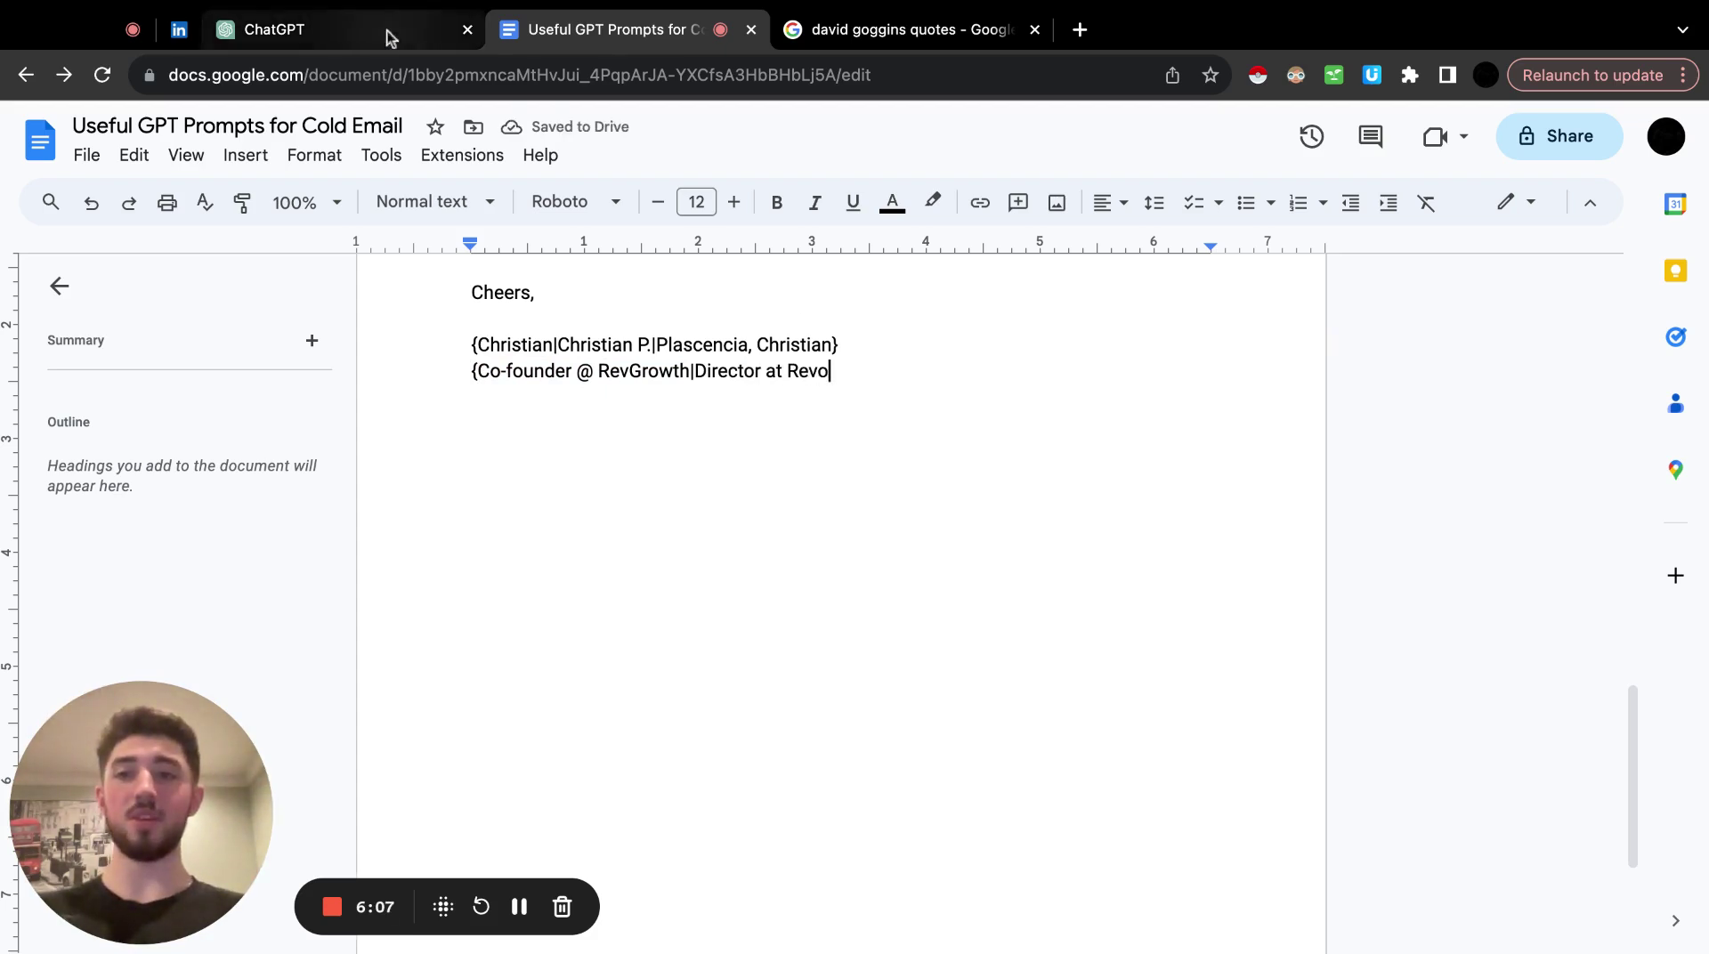
# Review the generated quotes and their prompt in ChatGPT, and return to the spintax prompt at the beginning of the Google Docs document.
pyautogui.scroll(15, 649, 553)
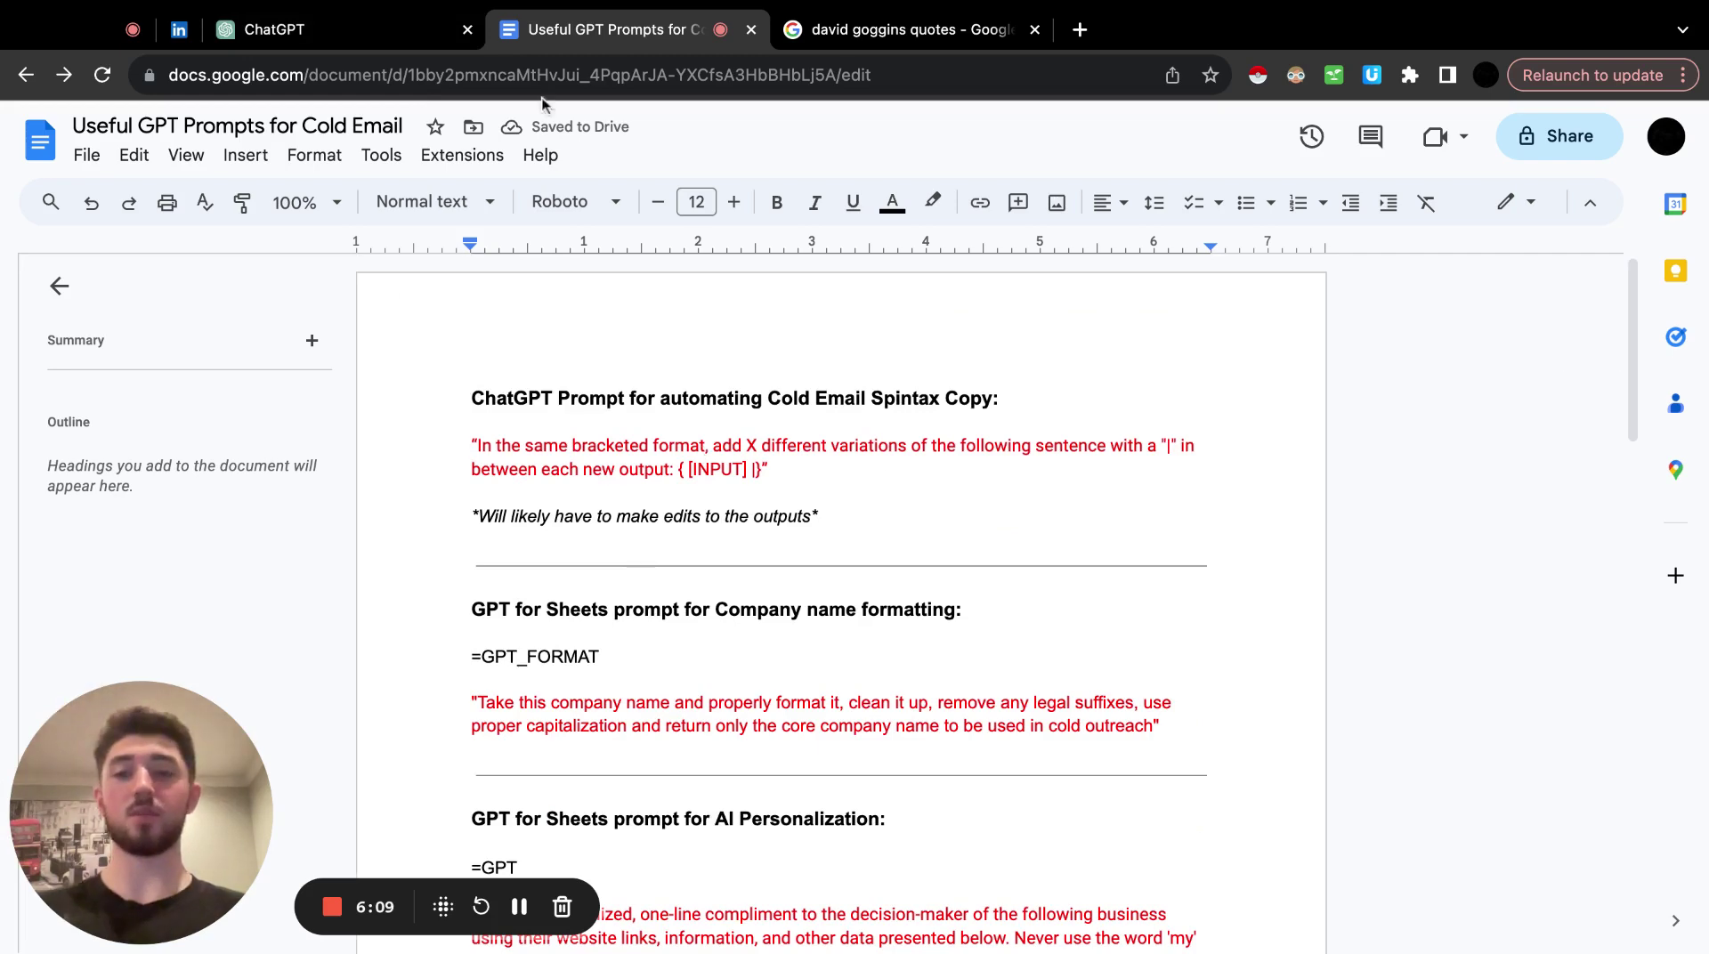
pyautogui.click(330, 31)
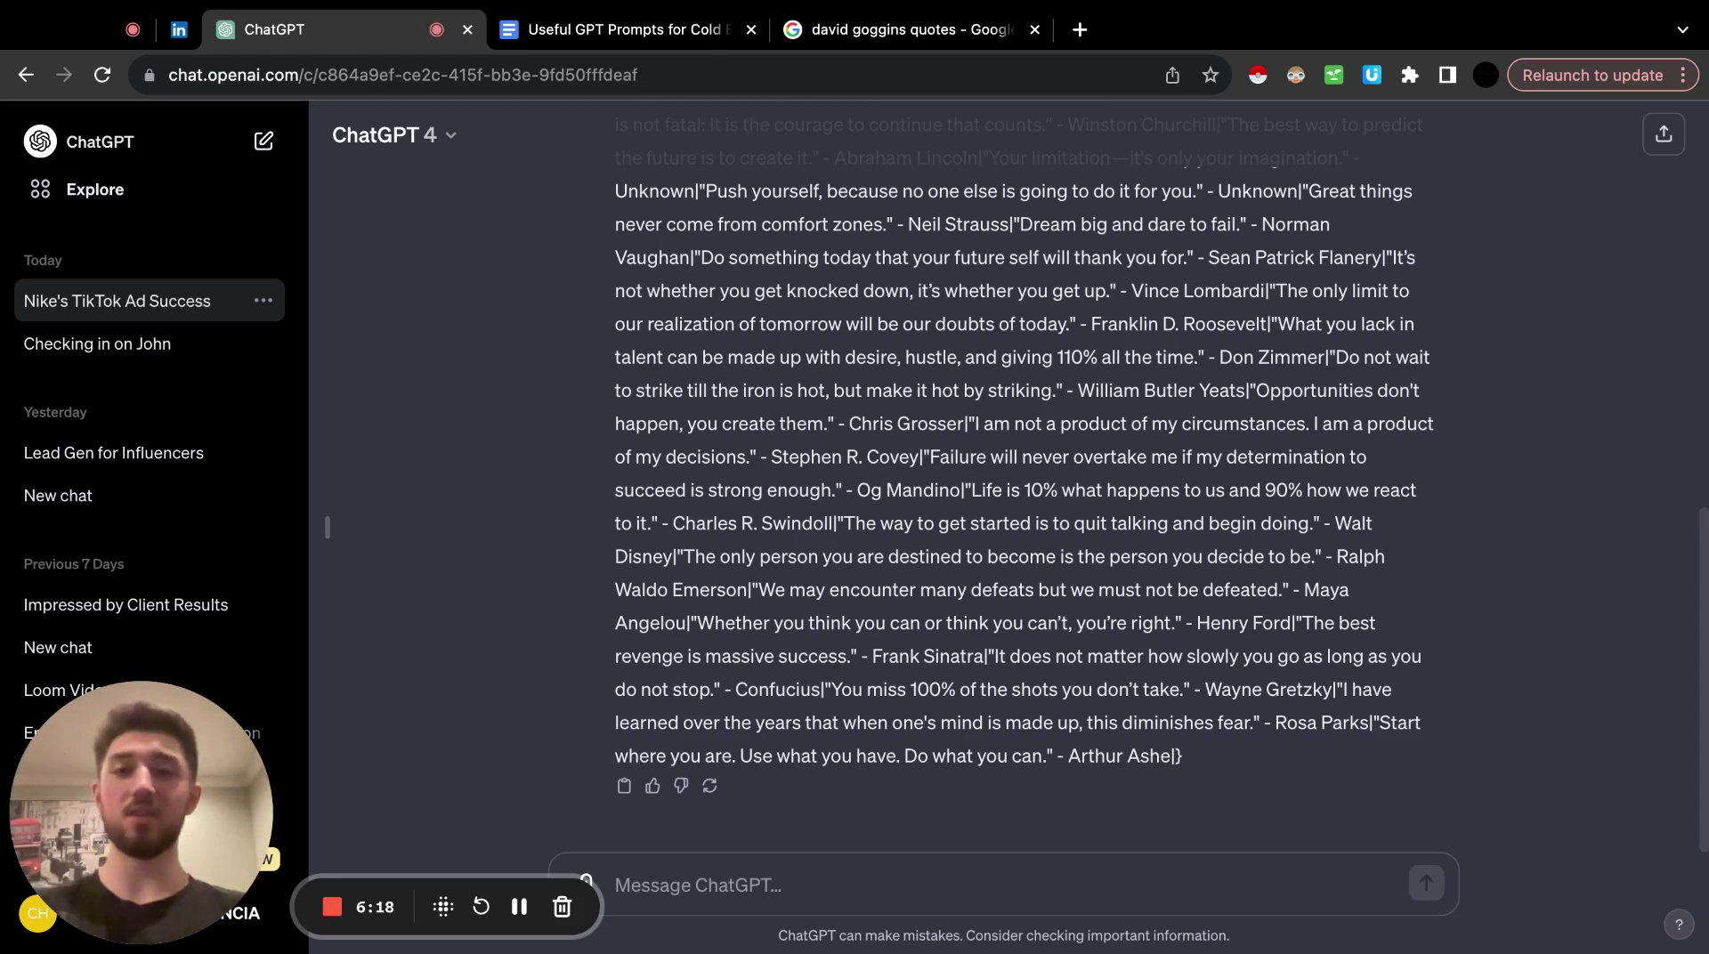
pyautogui.scroll(4, 988, 503)
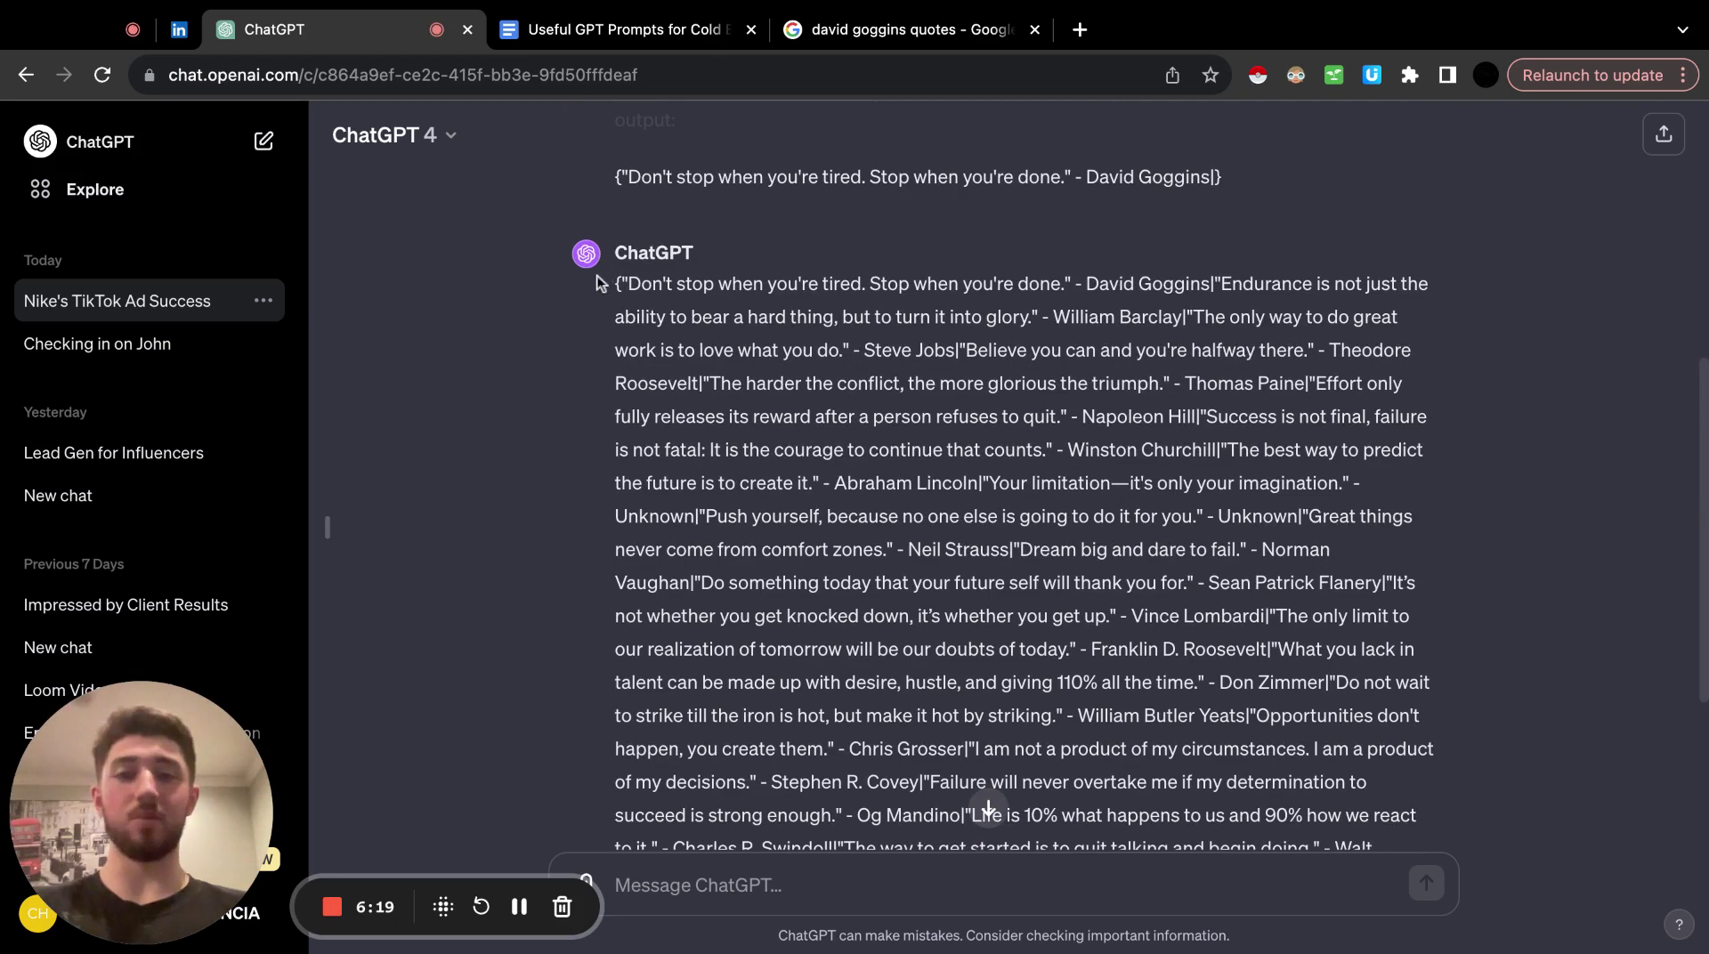
pyautogui.scroll(-4, 908, 527)
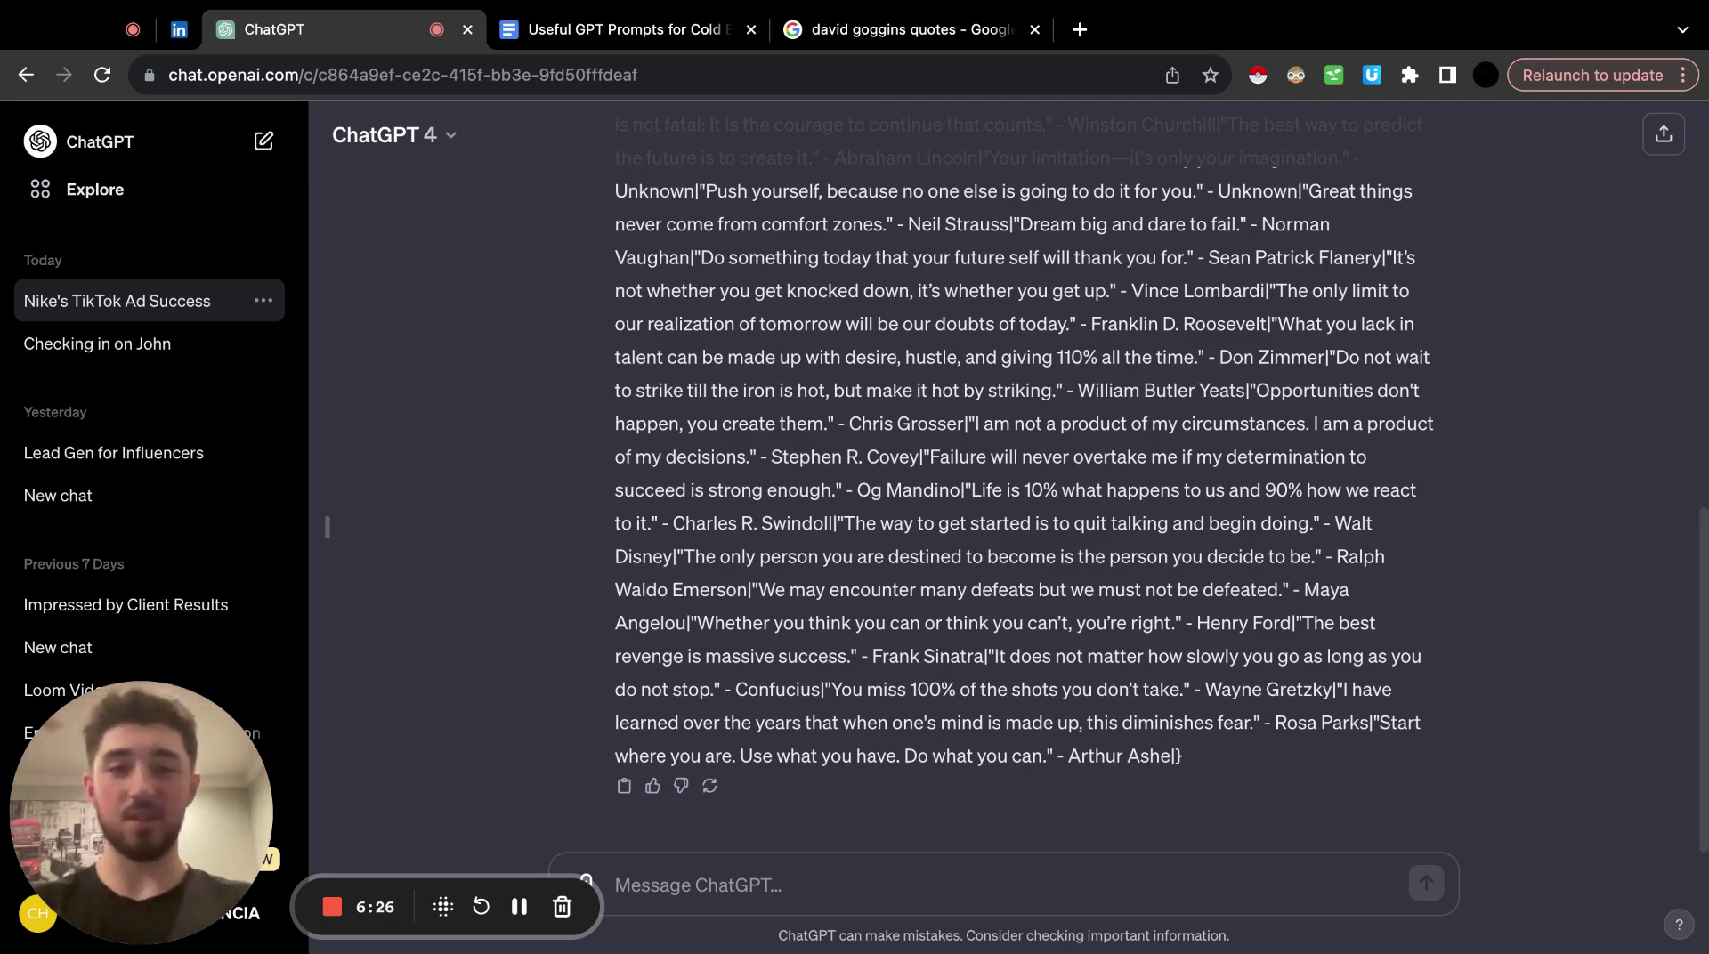
pyautogui.scroll(5, 705, 531)
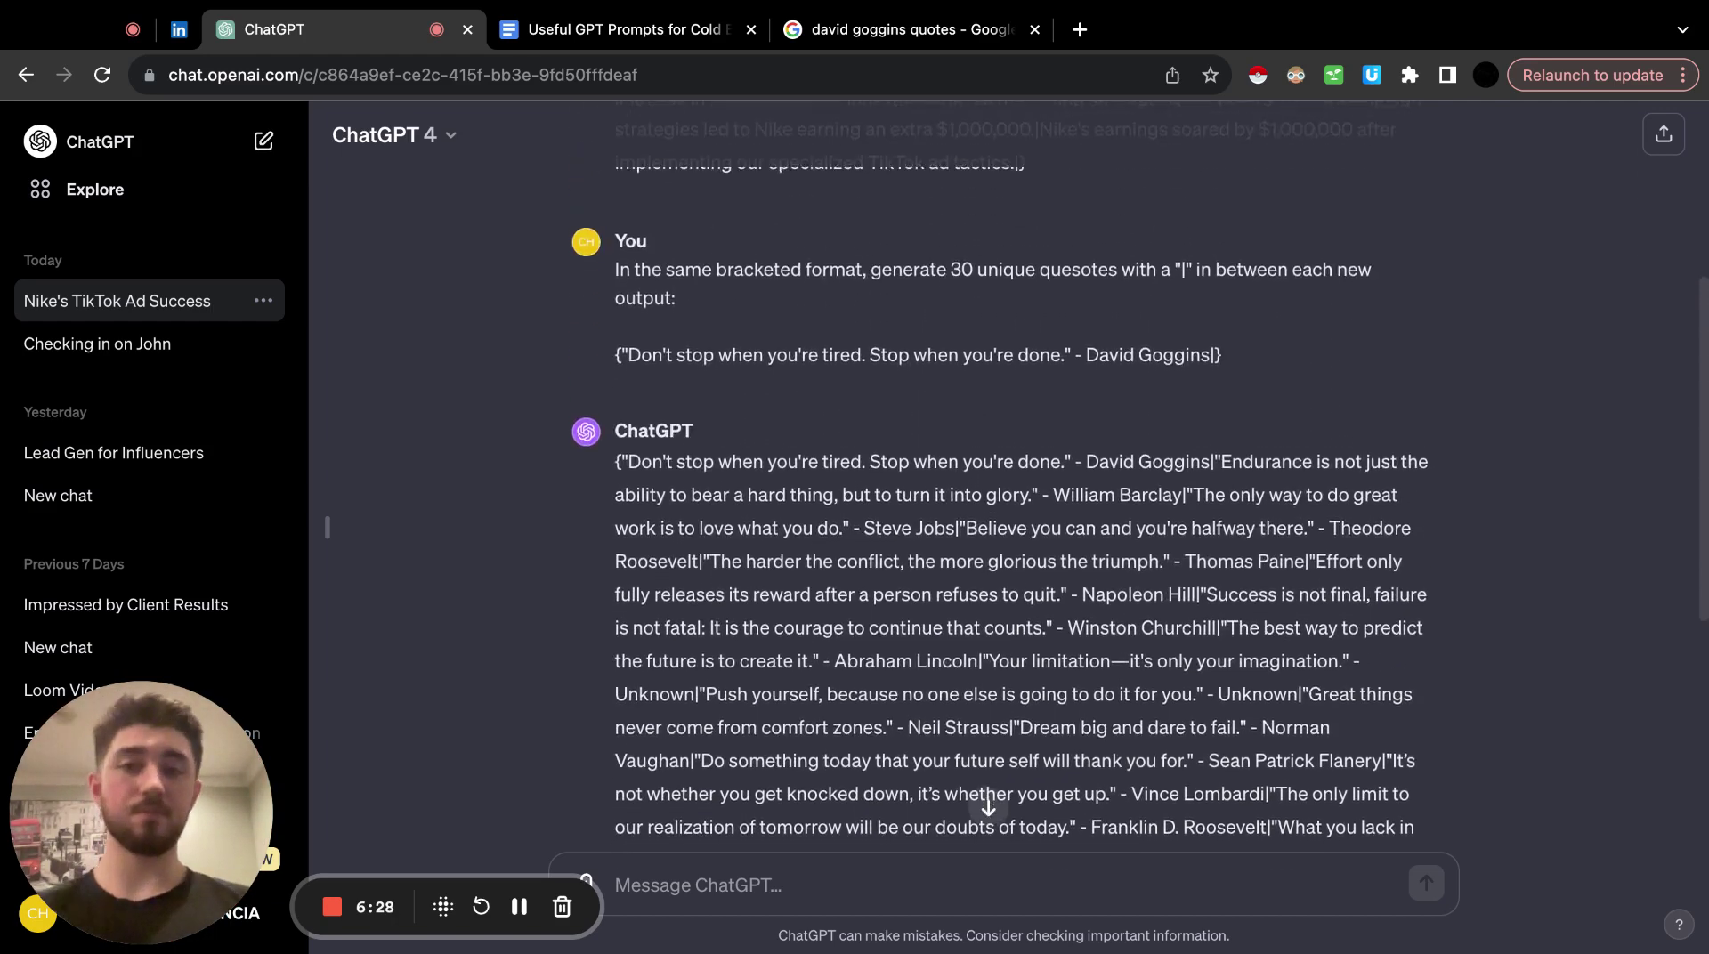
pyautogui.scroll(-5, 705, 532)
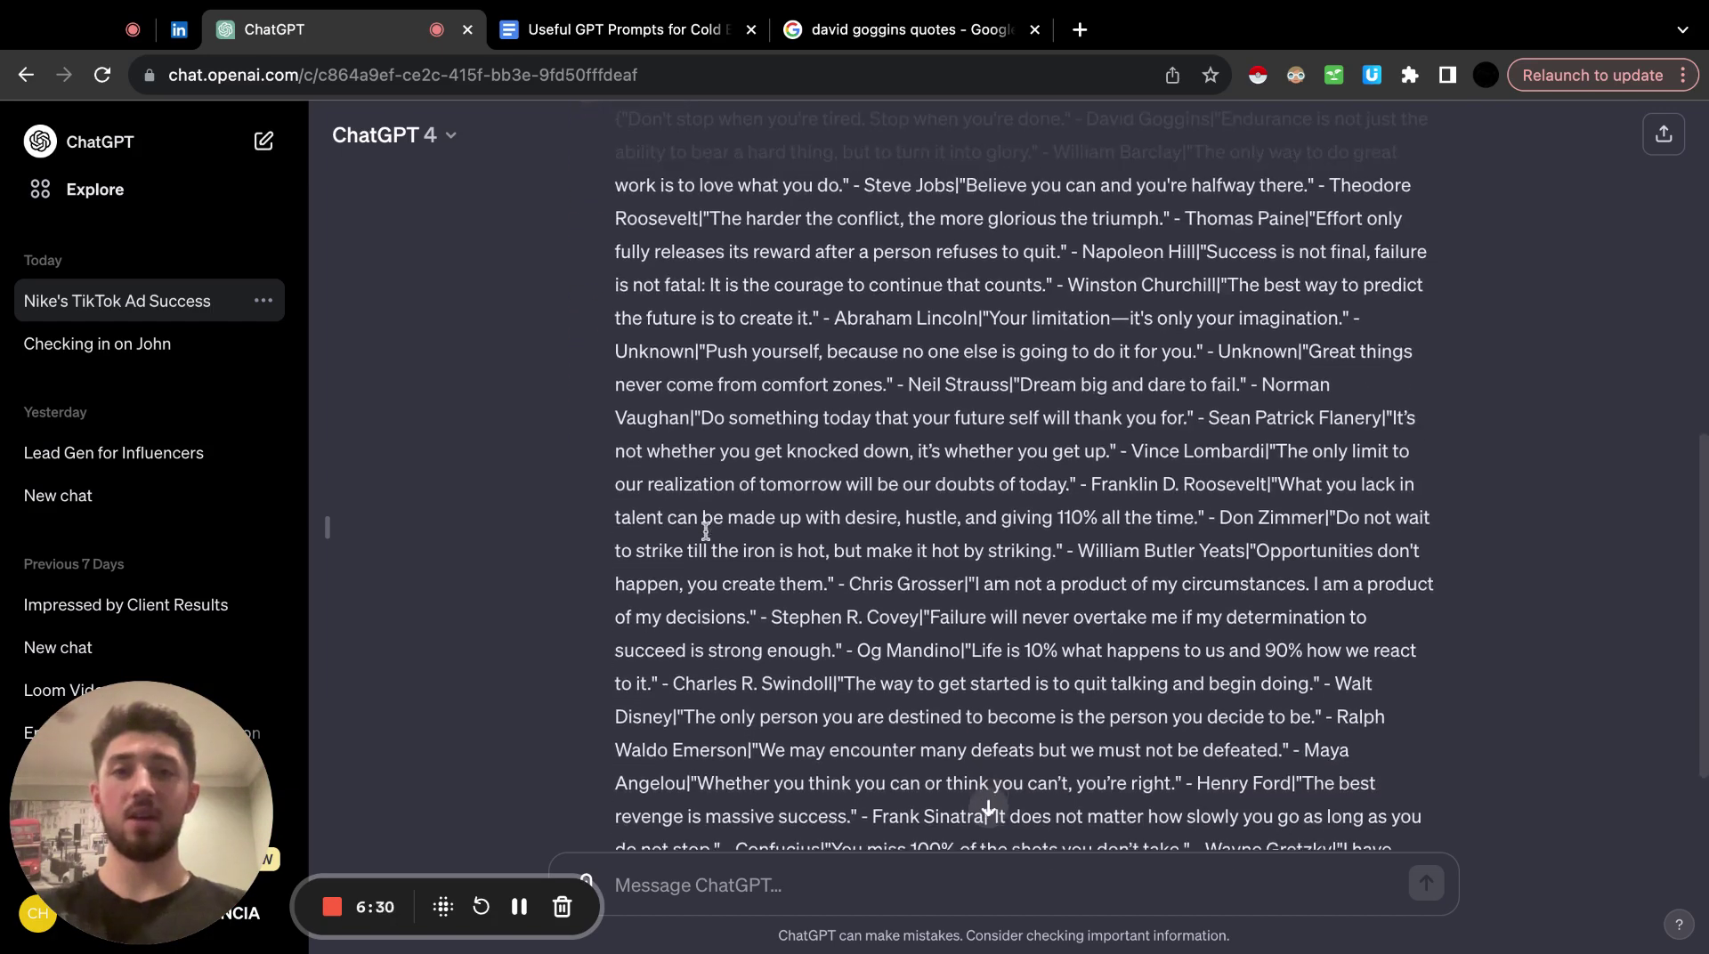
pyautogui.click(566, 35)
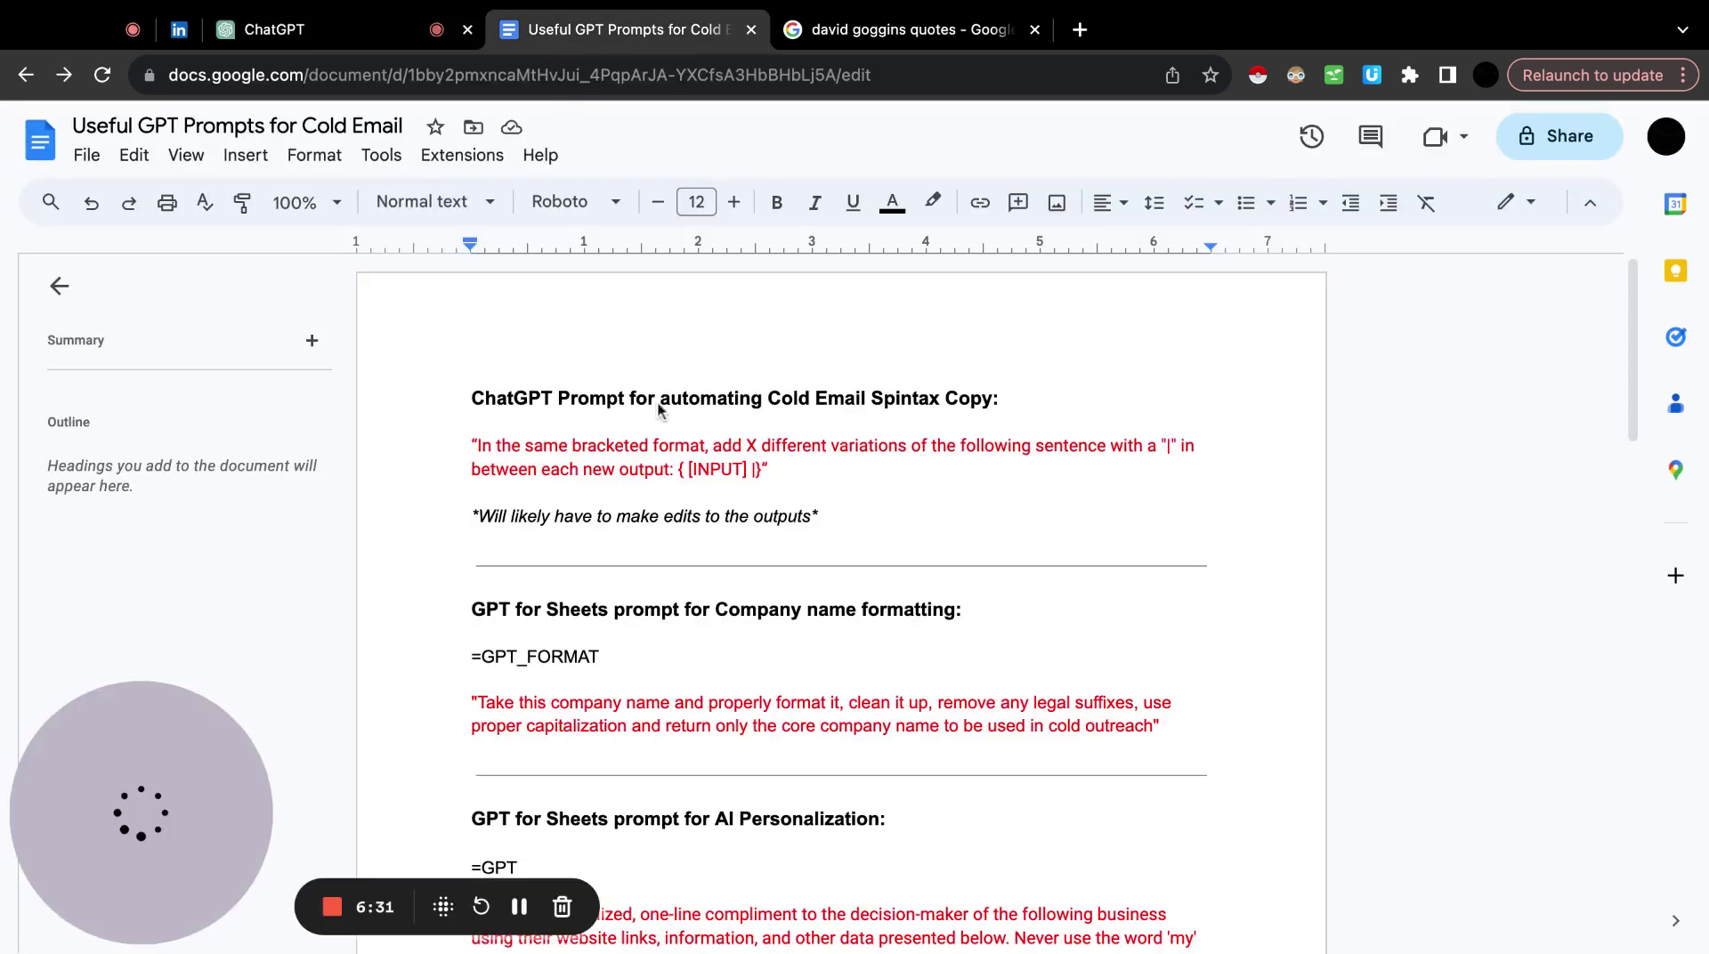
pyautogui.scroll(-1, 658, 409)
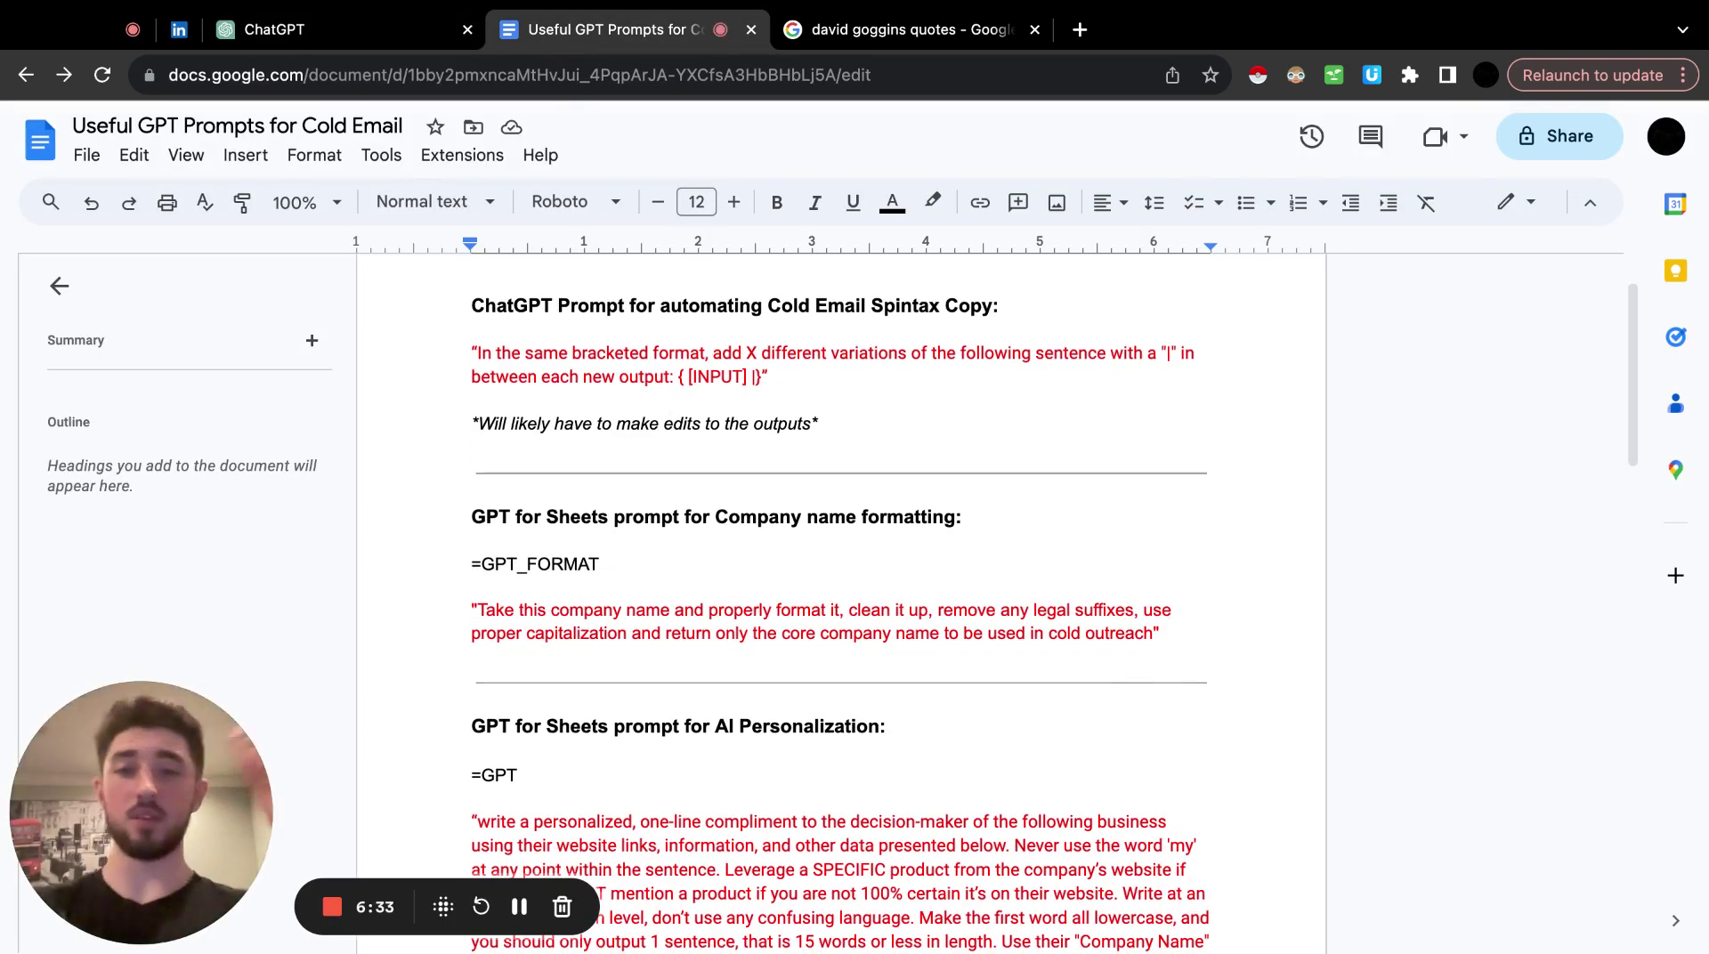